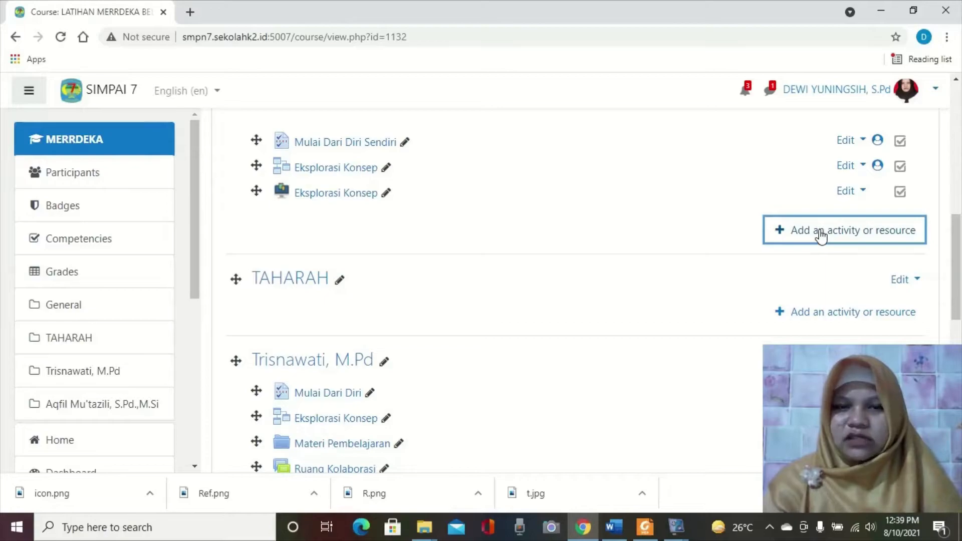
- Start adding an OU blog activity to the General section of the course
{"action": "left_click", "coordinate": [820, 233]}
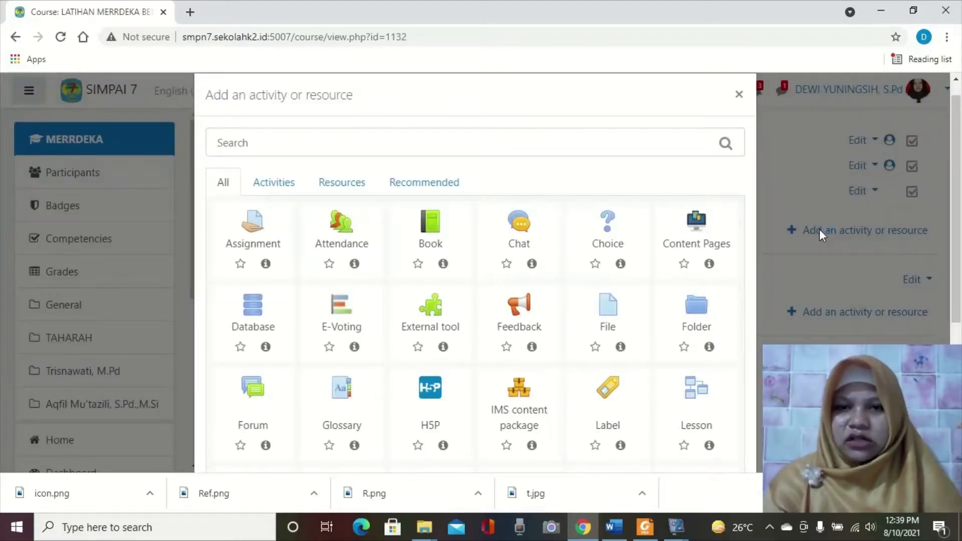
{"action": "scroll", "coordinate": [959, 209], "scroll_direction": "down", "scroll_amount": 2}
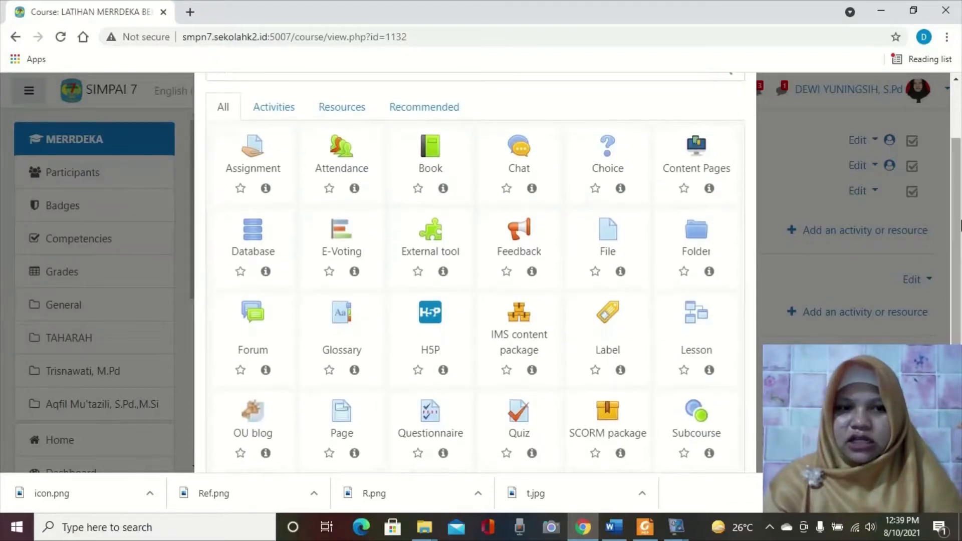
{"action": "left_click", "coordinate": [268, 430]}
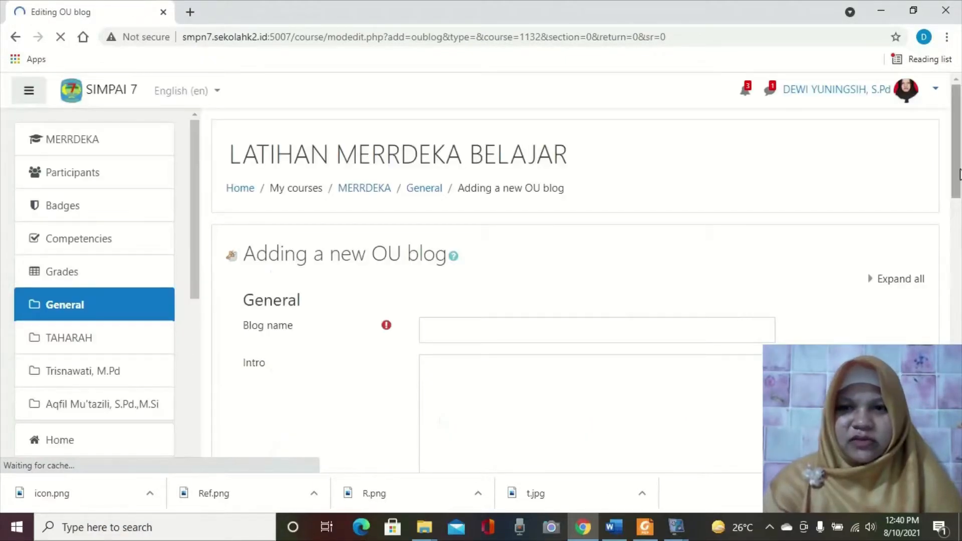
- Name the new blog "Refleksi Terbimbing"
{"action": "scroll", "coordinate": [742, 326], "scroll_direction": "down", "scroll_amount": 3}
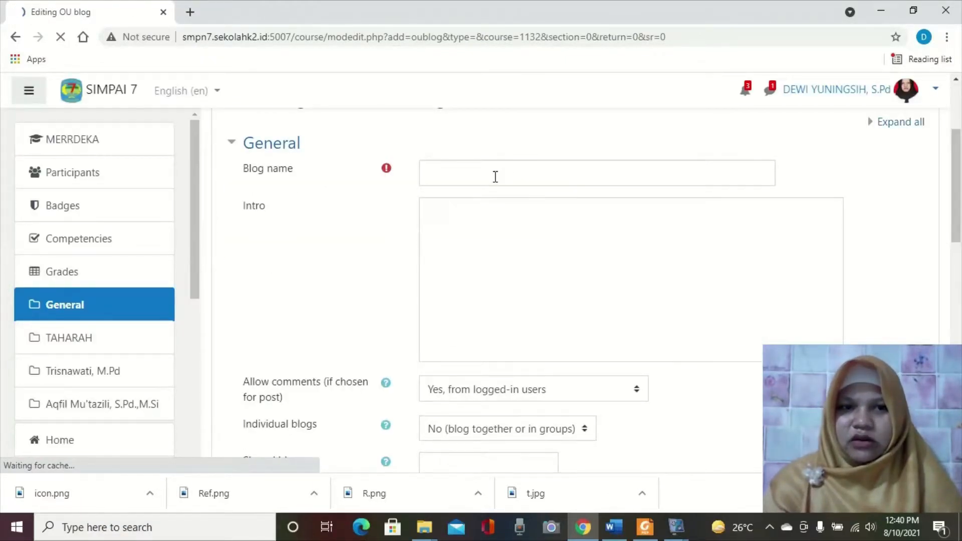
{"action": "left_click", "coordinate": [494, 176]}
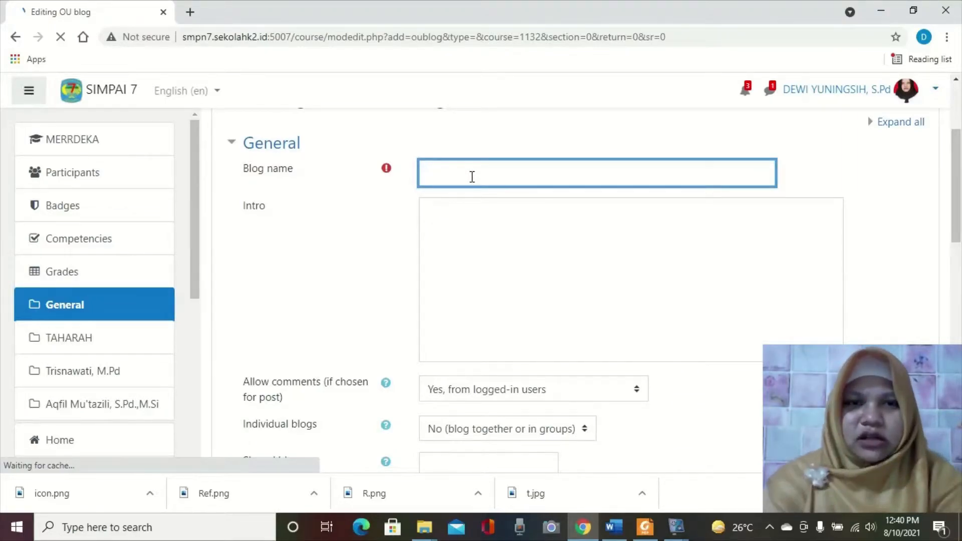
{"action": "left_click", "coordinate": [469, 176]}
{"action": "type", "text": "R"}
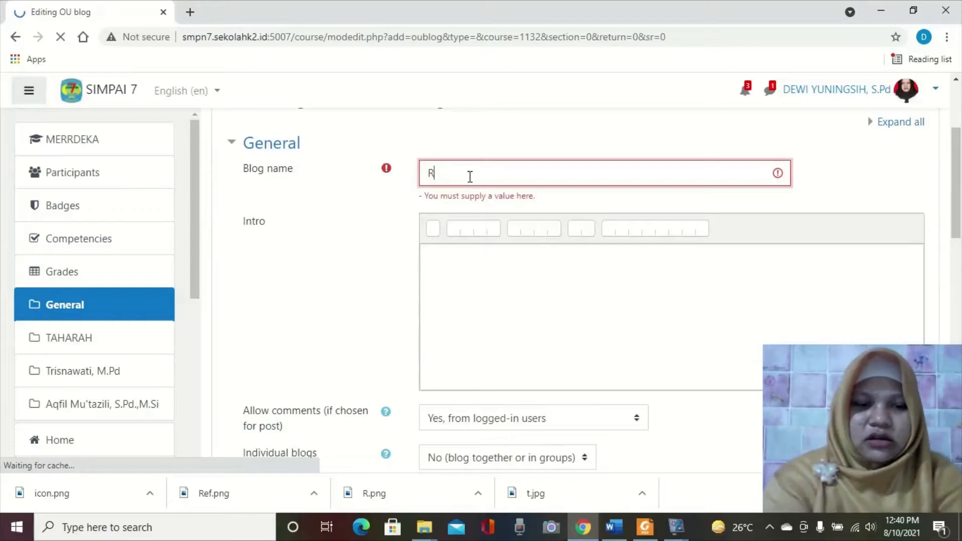
{"action": "type", "text": "efleksi"}
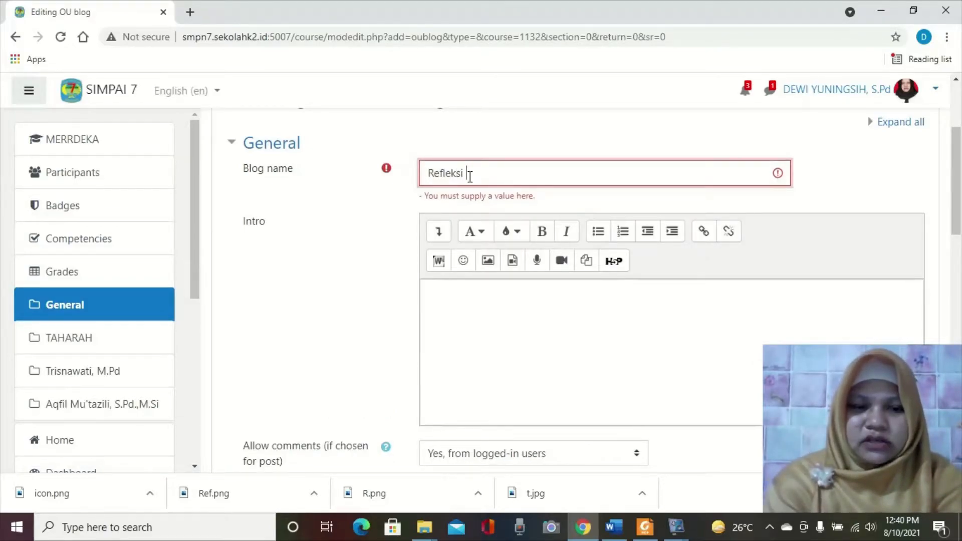
{"action": "type", "text": " Terbimbing"}
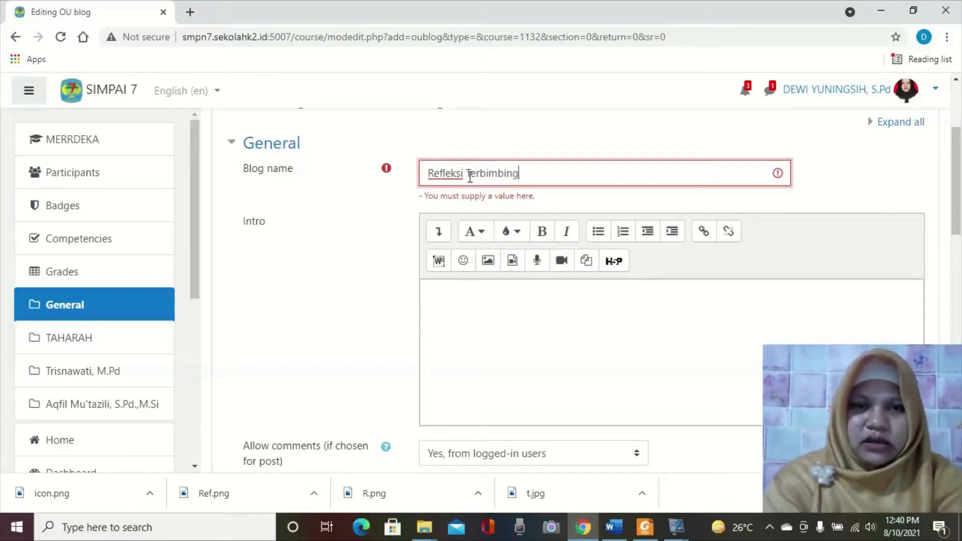
- Copy the reflection instructions, from "Setelah mengikuti" through "New blog post", from the Word document into the blog's Intro
{"action": "left_click", "coordinate": [499, 306]}
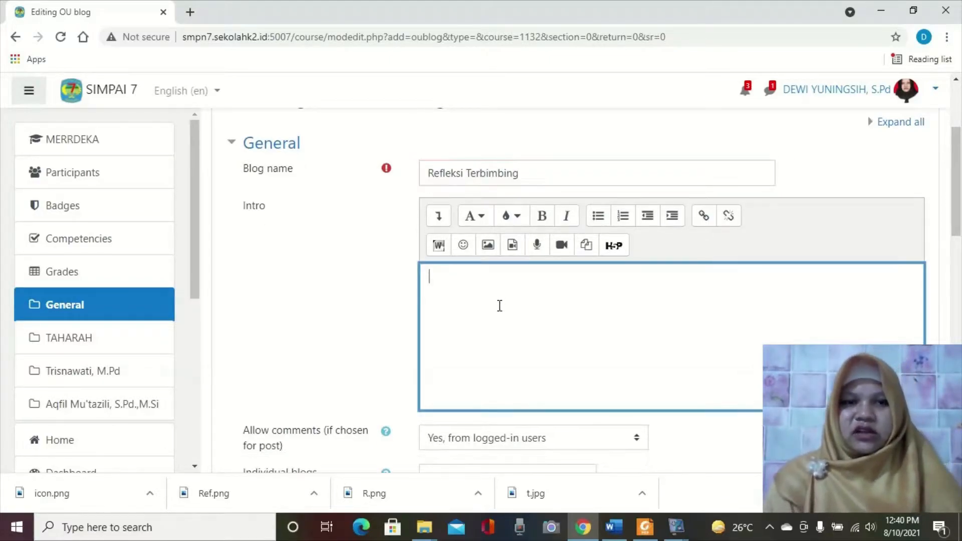
{"action": "left_click_drag", "start_coordinate": [958, 196], "coordinate": [959, 223]}
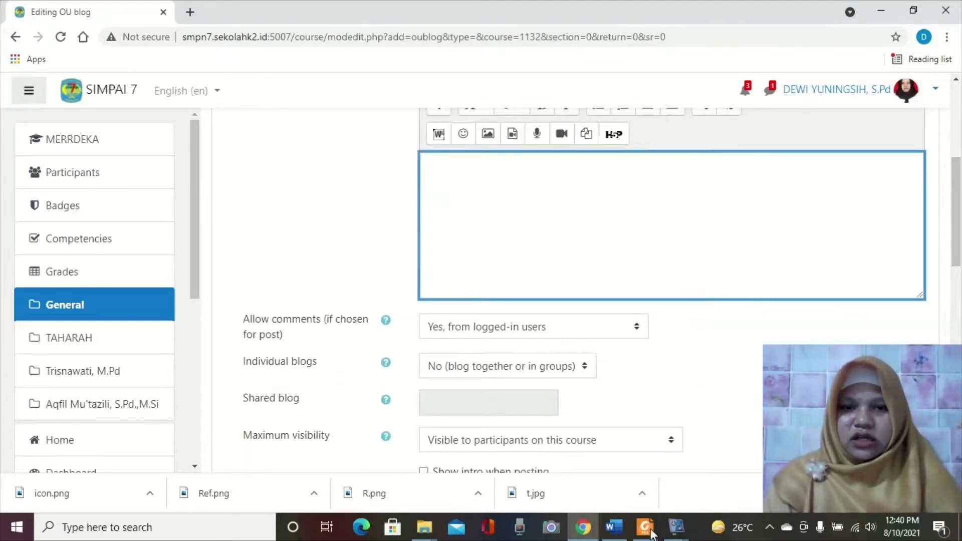
{"action": "left_click", "coordinate": [619, 532]}
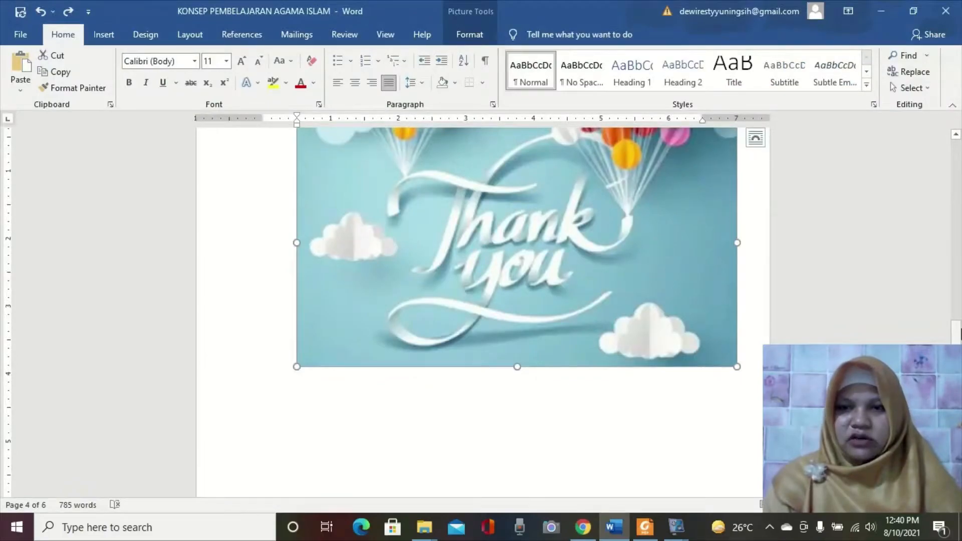
{"action": "left_click_drag", "start_coordinate": [958, 351], "coordinate": [960, 400]}
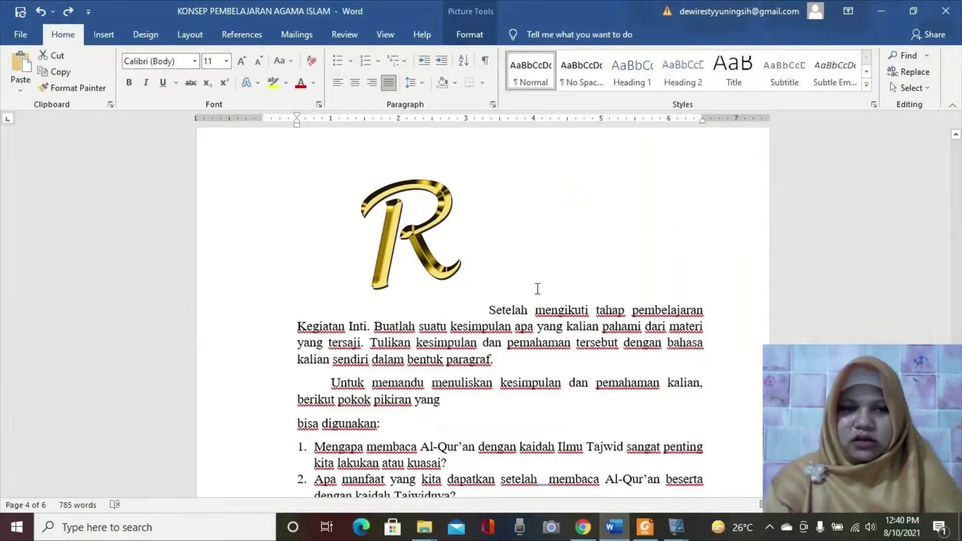
{"action": "left_click_drag", "start_coordinate": [486, 310], "coordinate": [548, 424]}
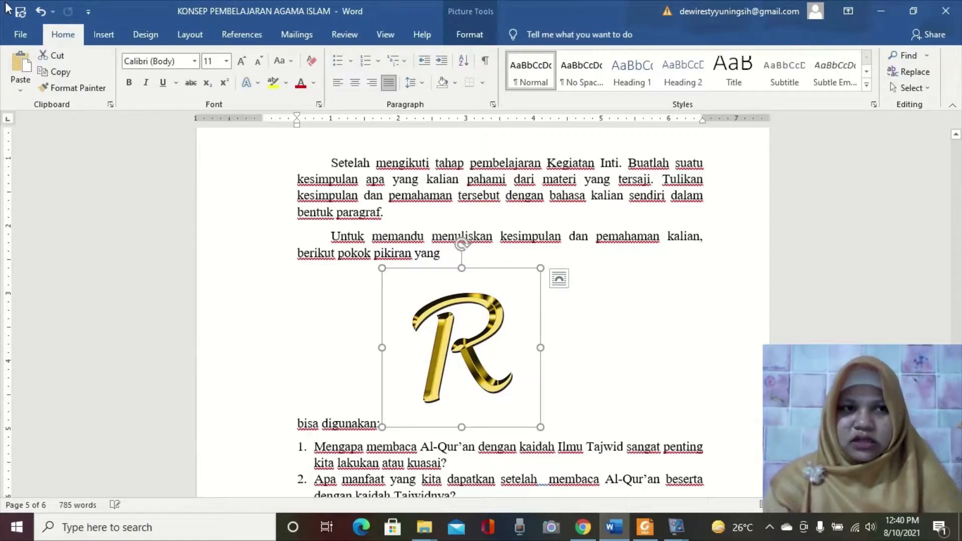
{"action": "left_click", "coordinate": [40, 11]}
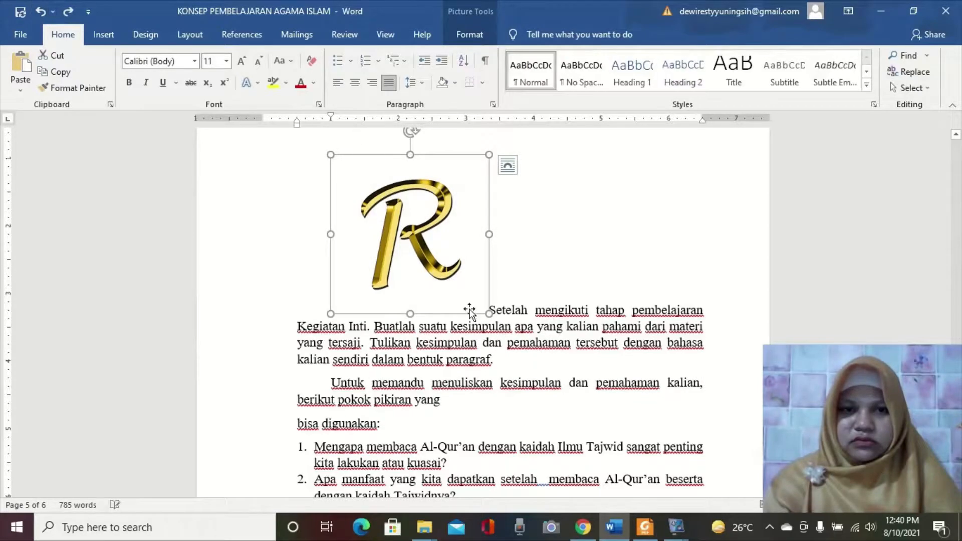
{"action": "left_click", "coordinate": [503, 307]}
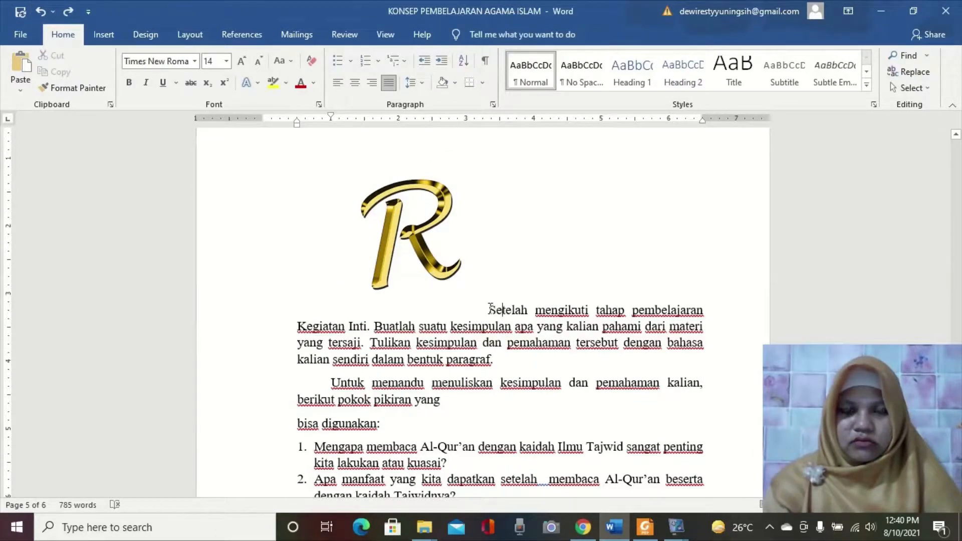
{"action": "left_click_drag", "start_coordinate": [491, 307], "coordinate": [535, 408]}
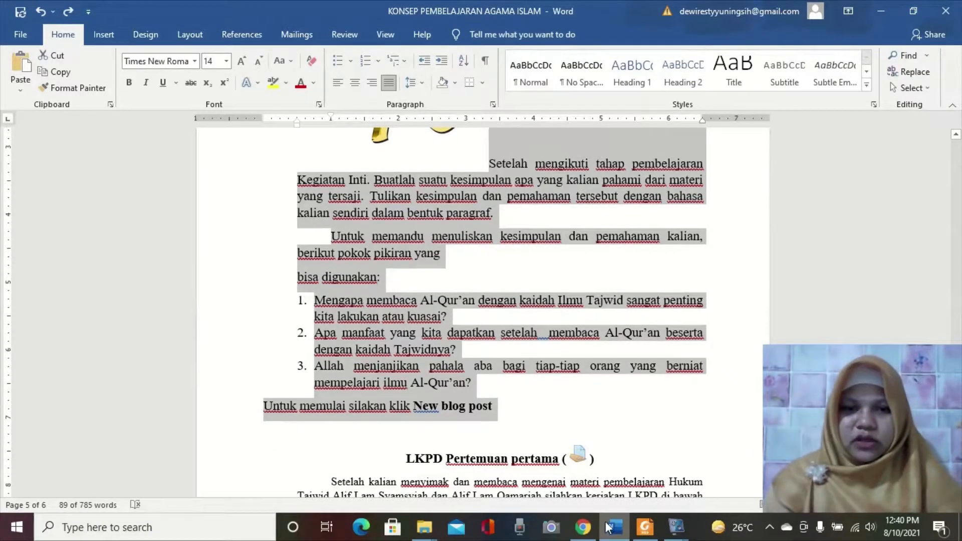
{"action": "left_click", "coordinate": [582, 526]}
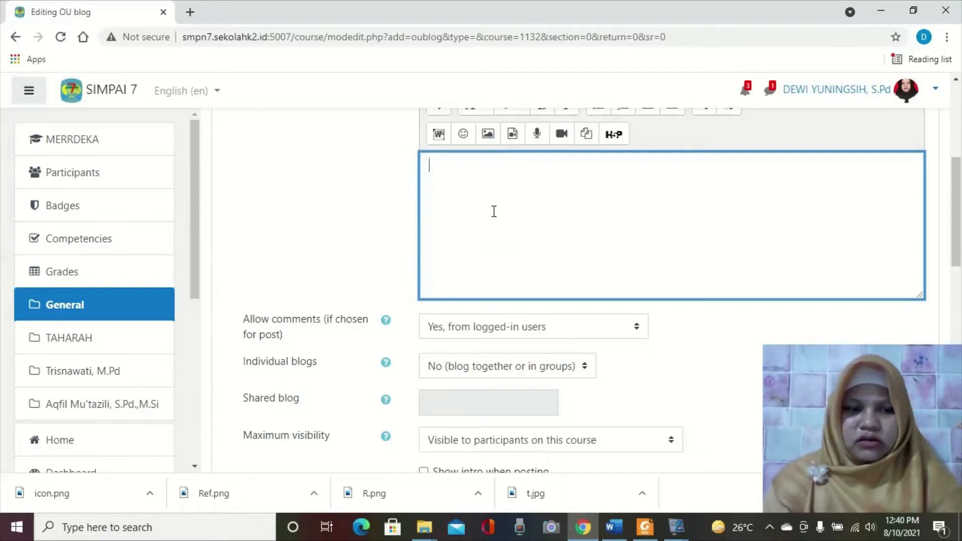
{"action": "key", "text": "ctrl+v"}
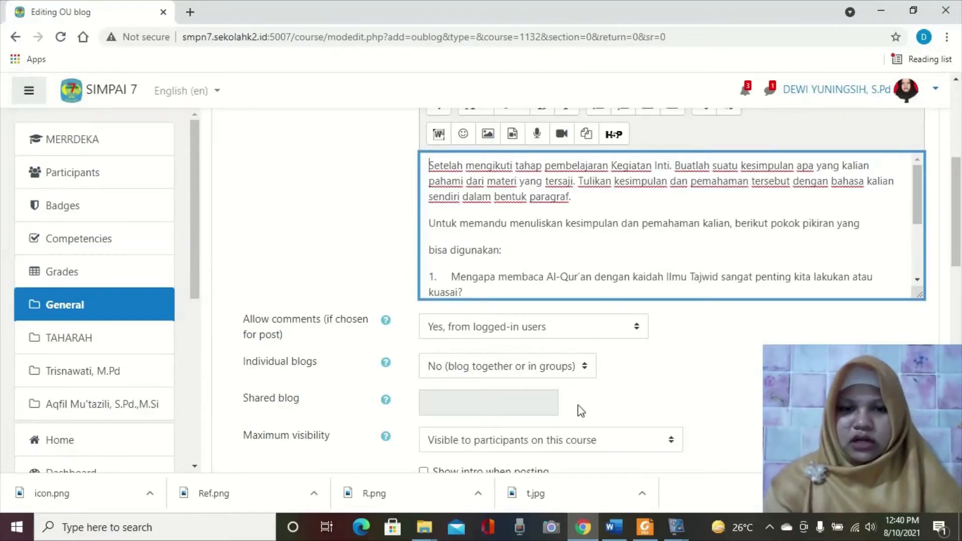
- Copy the golden letter R picture from the Word document and paste it before the Intro's first paragraph in Chrome
{"action": "left_click", "coordinate": [613, 534]}
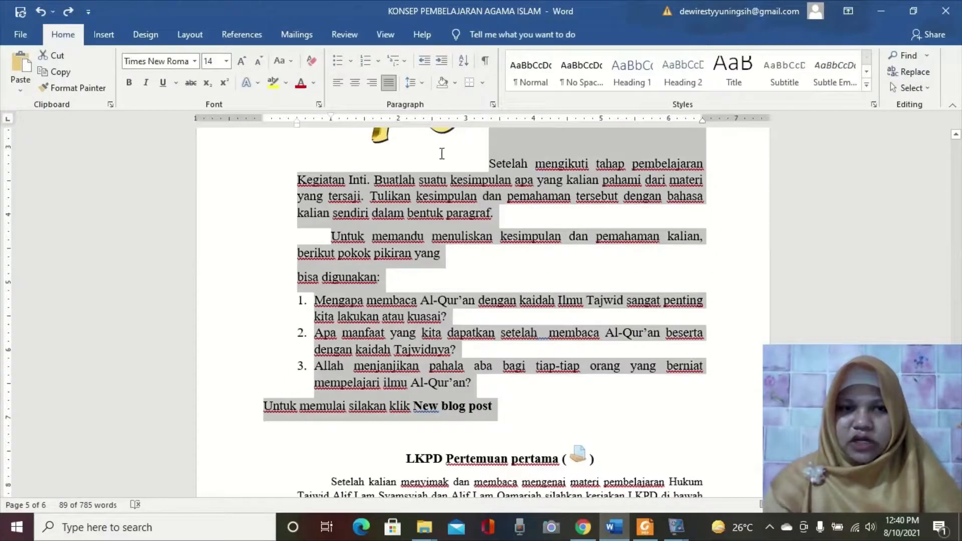
{"action": "left_click", "coordinate": [429, 135]}
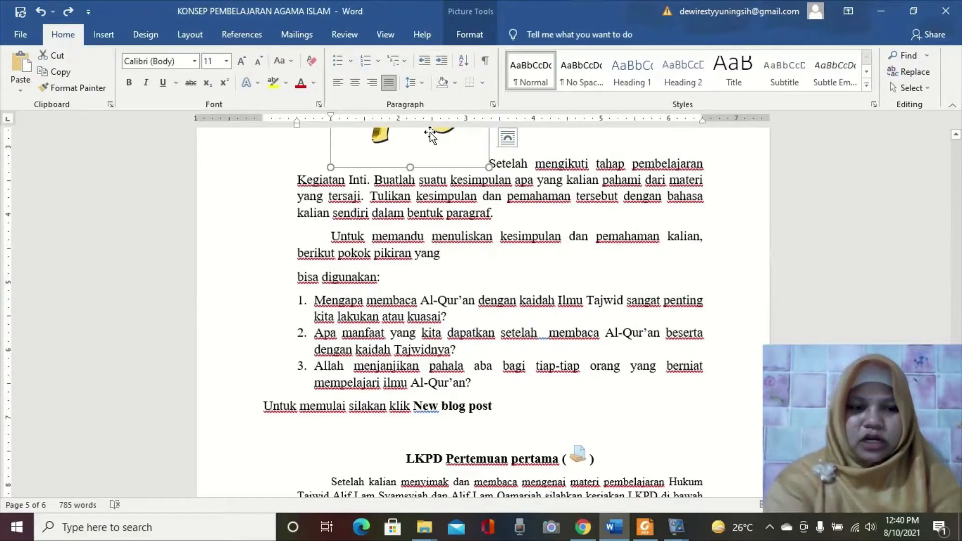
{"action": "left_click", "coordinate": [582, 527]}
{"action": "left_click", "coordinate": [432, 182]}
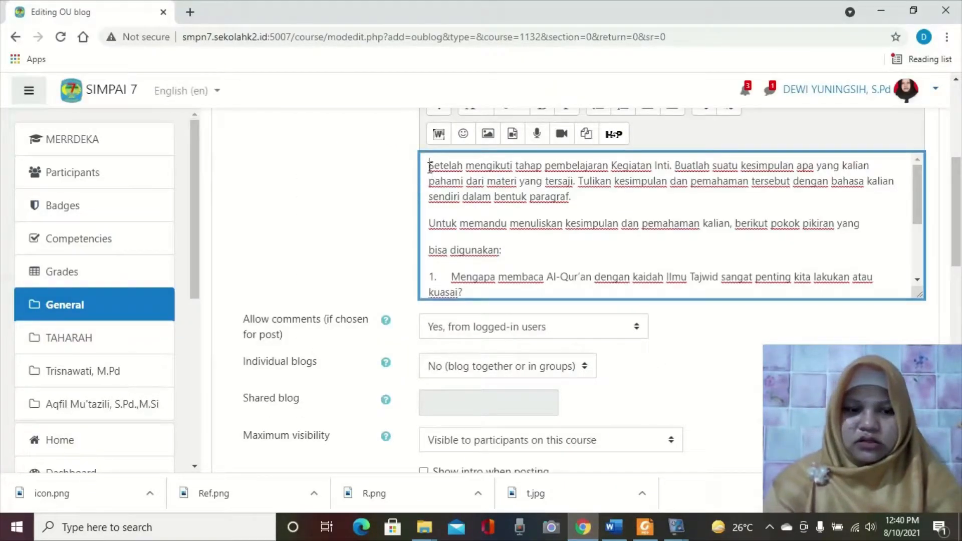
{"action": "key", "text": "ctrl+v"}
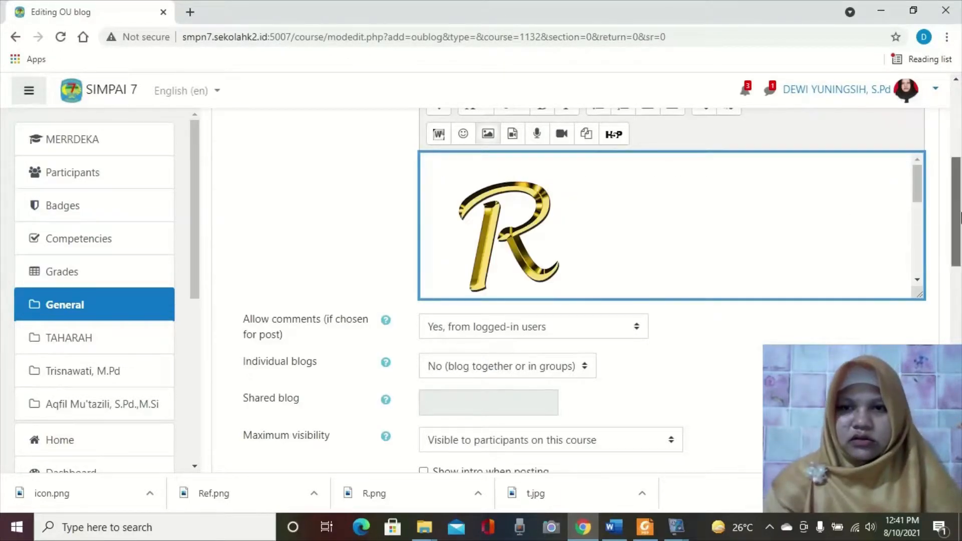
- Set the blog's Allow comments option to "Yes, from logged-in users"
{"action": "left_click_drag", "start_coordinate": [960, 218], "coordinate": [960, 257]}
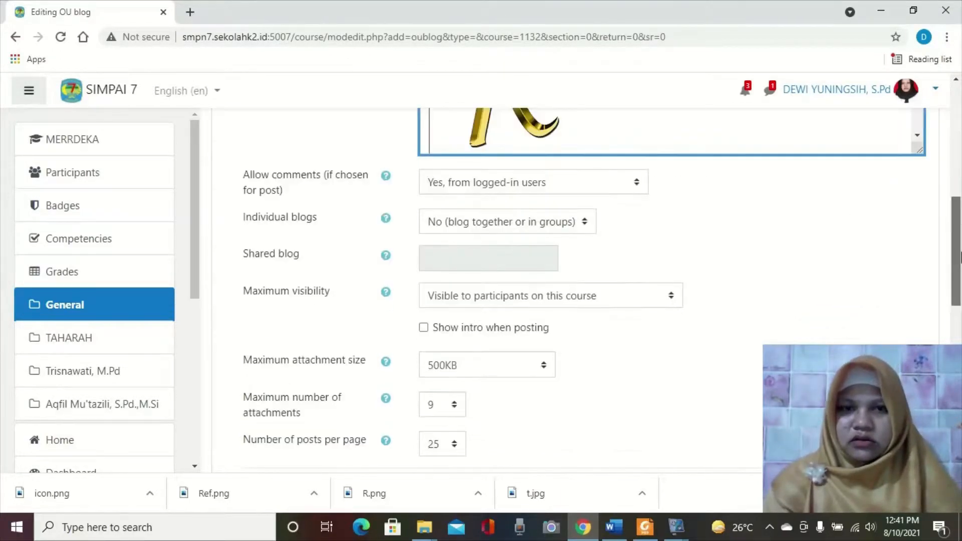
{"action": "left_click", "coordinate": [522, 181]}
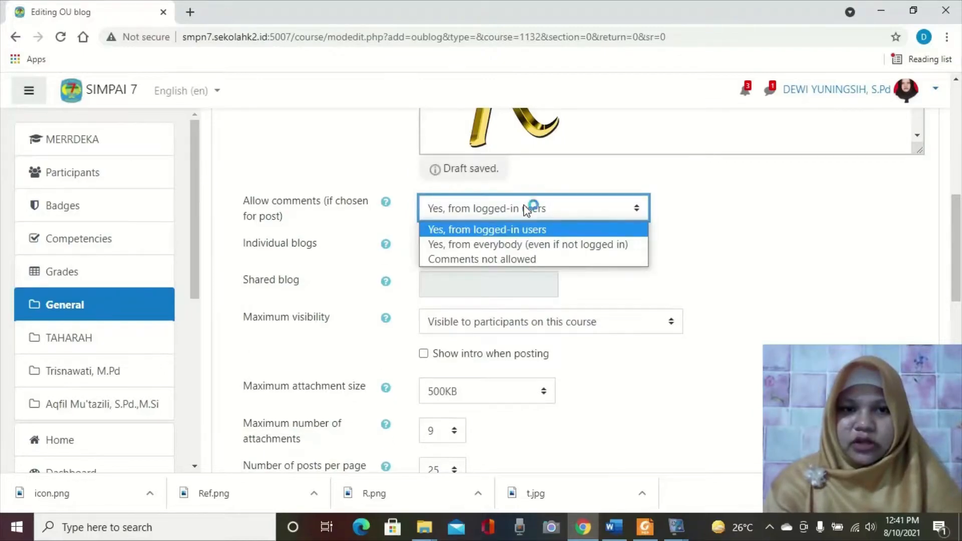
{"action": "left_click", "coordinate": [527, 231]}
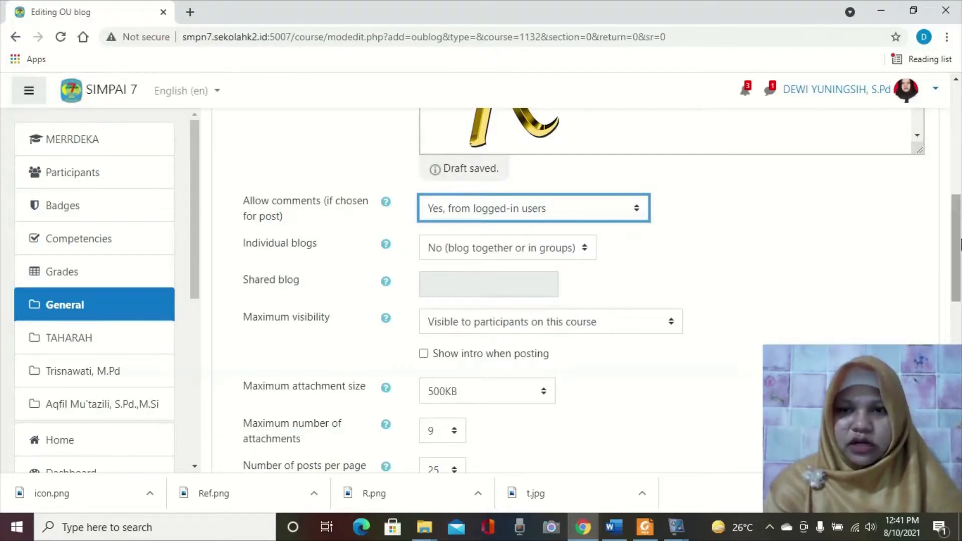
- Set the Individual blogs option to "Visible individual blogs"
{"action": "scroll", "coordinate": [958, 260], "scroll_direction": "down", "scroll_amount": 2}
{"action": "scroll", "coordinate": [958, 260], "scroll_direction": "down", "scroll_amount": 1}
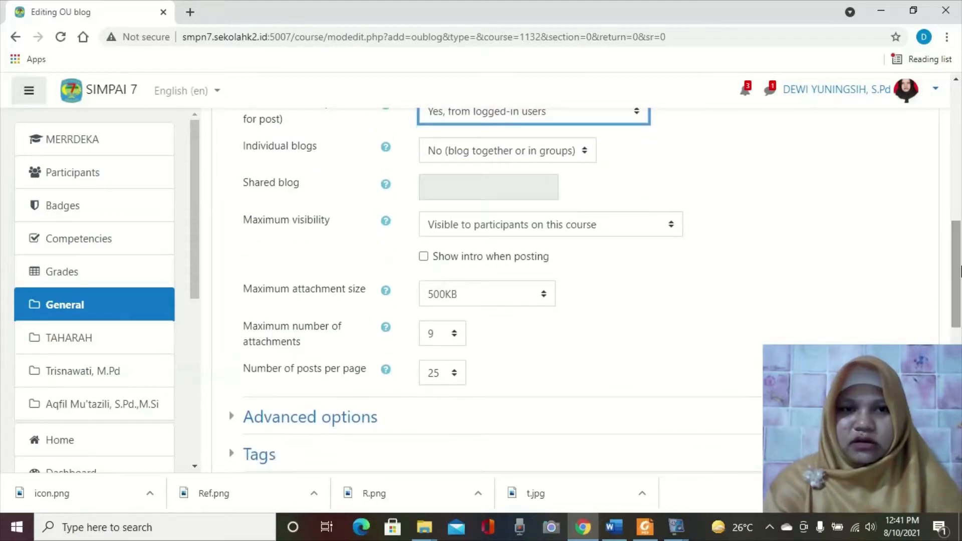
{"action": "scroll", "coordinate": [525, 163], "scroll_direction": "down", "scroll_amount": 1}
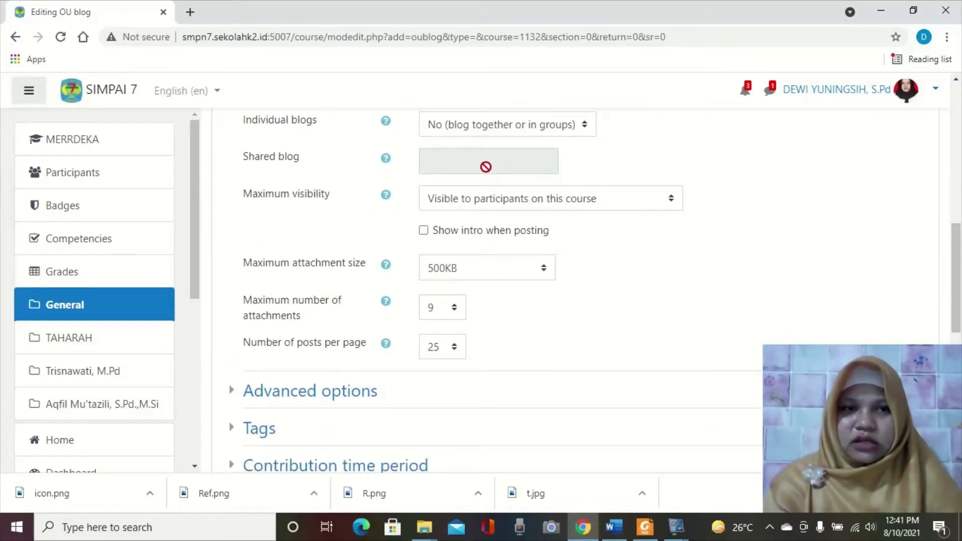
{"action": "left_click", "coordinate": [458, 130]}
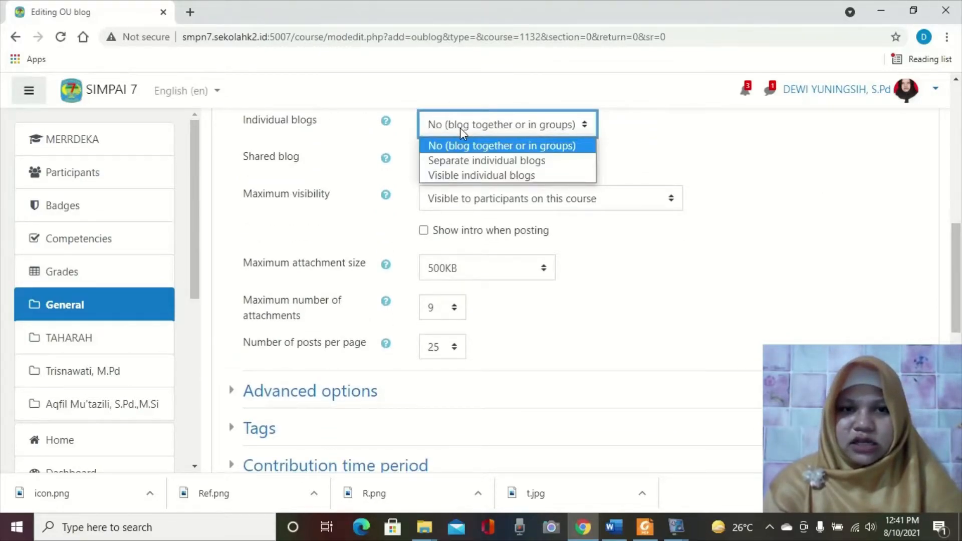
{"action": "left_click", "coordinate": [481, 175]}
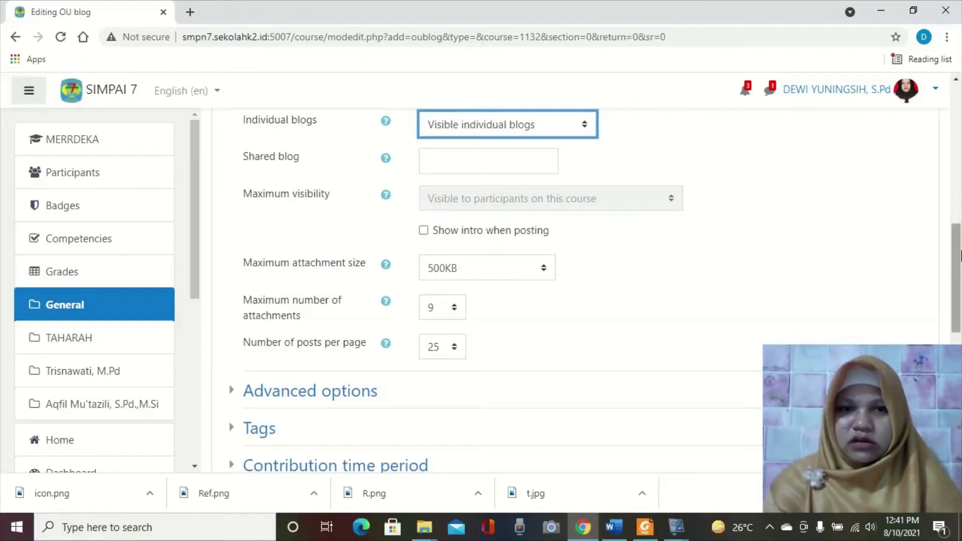
- Enable "Show intro when posting", save the blog and display it
{"action": "left_click_drag", "start_coordinate": [960, 256], "coordinate": [960, 267]}
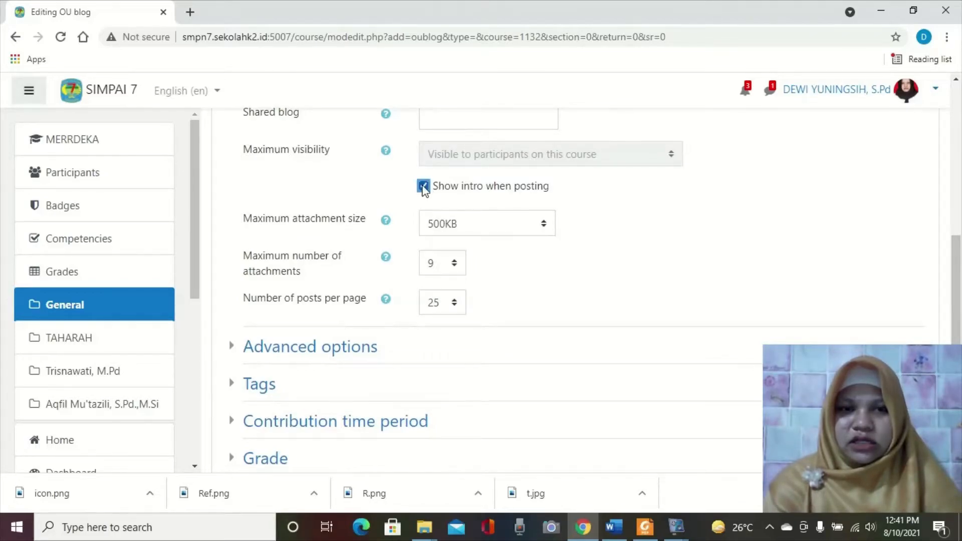
{"action": "left_click_drag", "start_coordinate": [960, 256], "coordinate": [960, 371]}
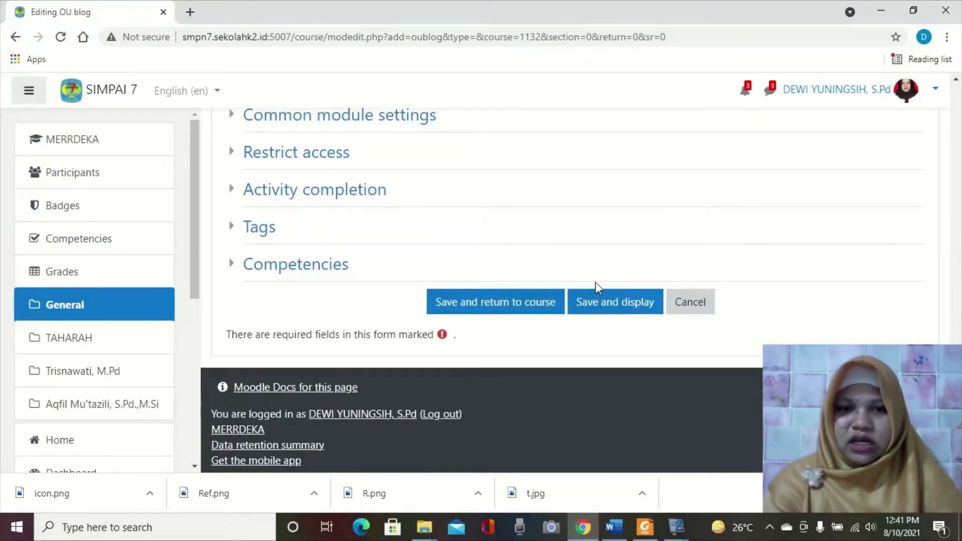
{"action": "left_click", "coordinate": [610, 307]}
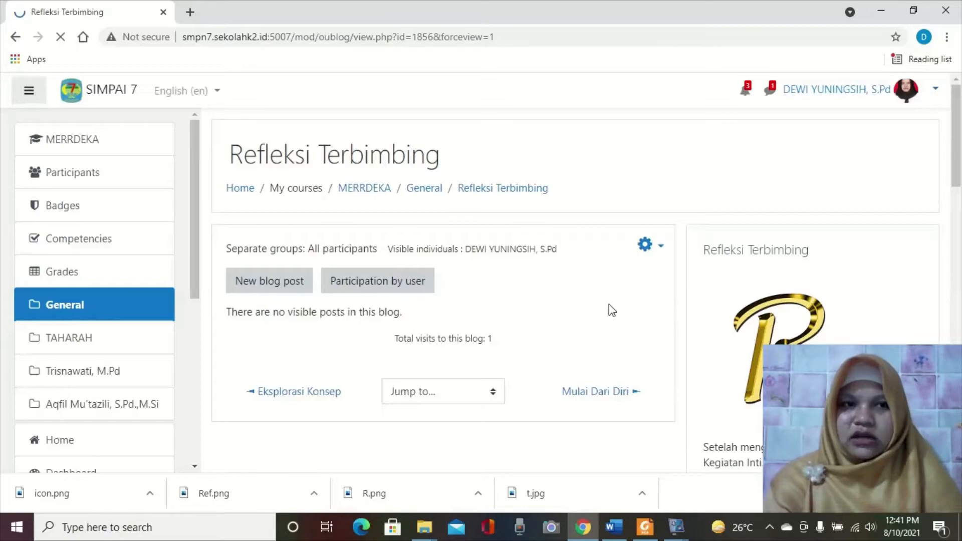
- Open a new blog post form to examine its intro and fields, and return to the MERRDEKA course page
{"action": "mouse_move", "coordinate": [960, 165]}
{"action": "left_mouse_down"}
{"action": "mouse_move", "coordinate": [960, 354]}
{"action": "mouse_move", "coordinate": [957, 161]}
{"action": "left_mouse_up"}
{"action": "left_click", "coordinate": [295, 197]}
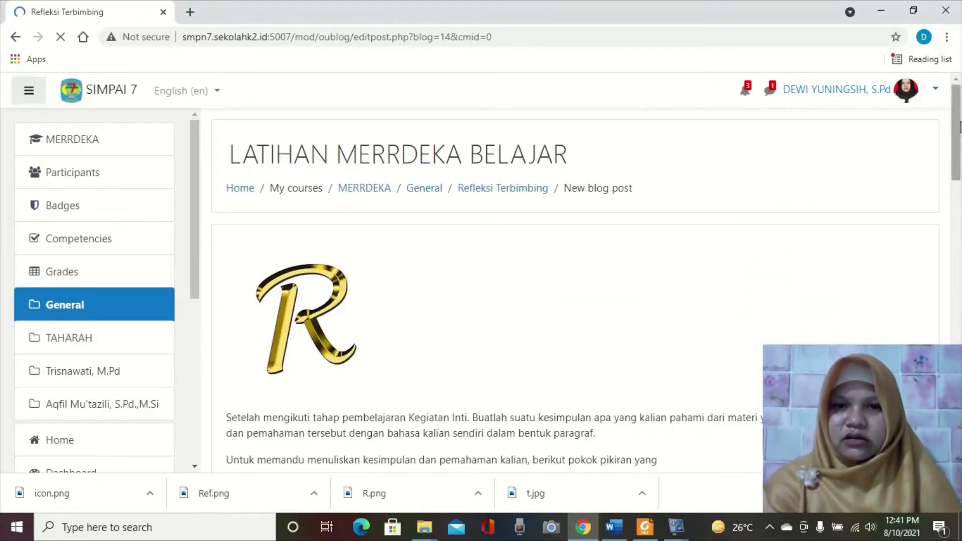
{"action": "left_click_drag", "start_coordinate": [960, 129], "coordinate": [959, 318]}
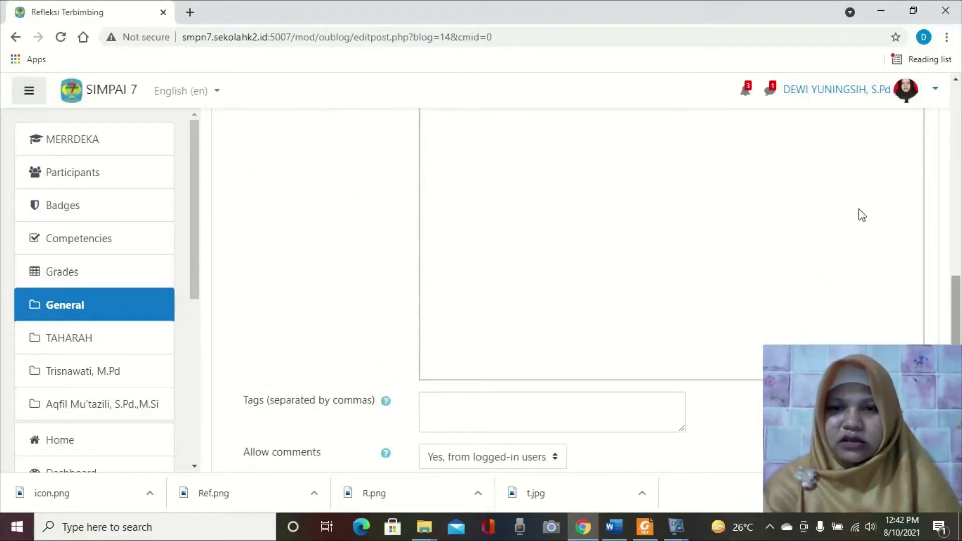
{"action": "left_click", "coordinate": [101, 143]}
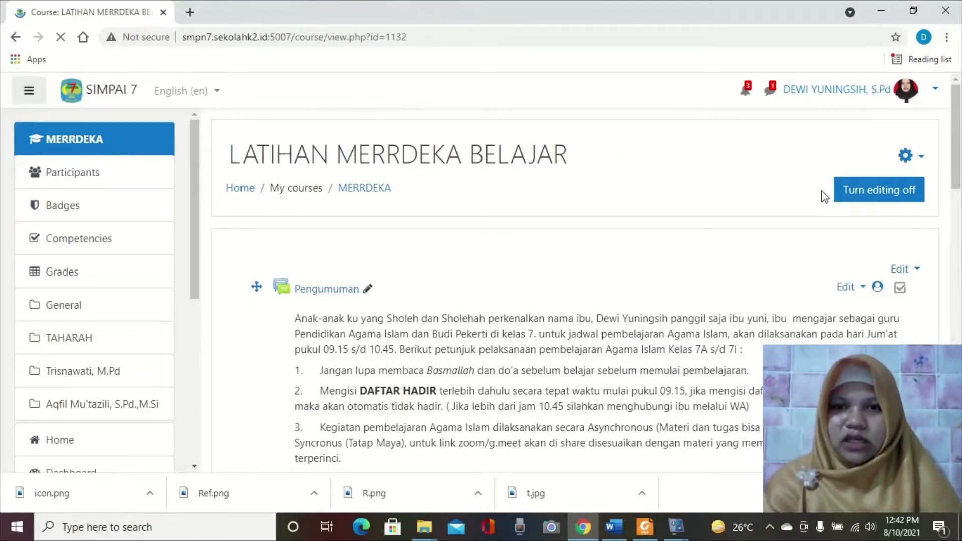
- Add a new Assignment activity to the course's General section and name it "Demonstrasi Konstektual"
{"action": "left_click_drag", "start_coordinate": [958, 168], "coordinate": [959, 293]}
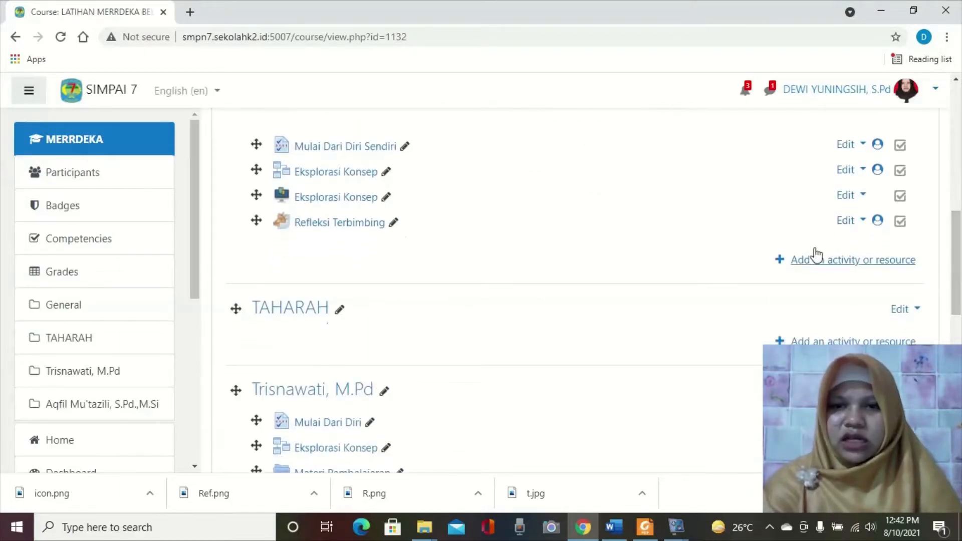
{"action": "left_click", "coordinate": [805, 262]}
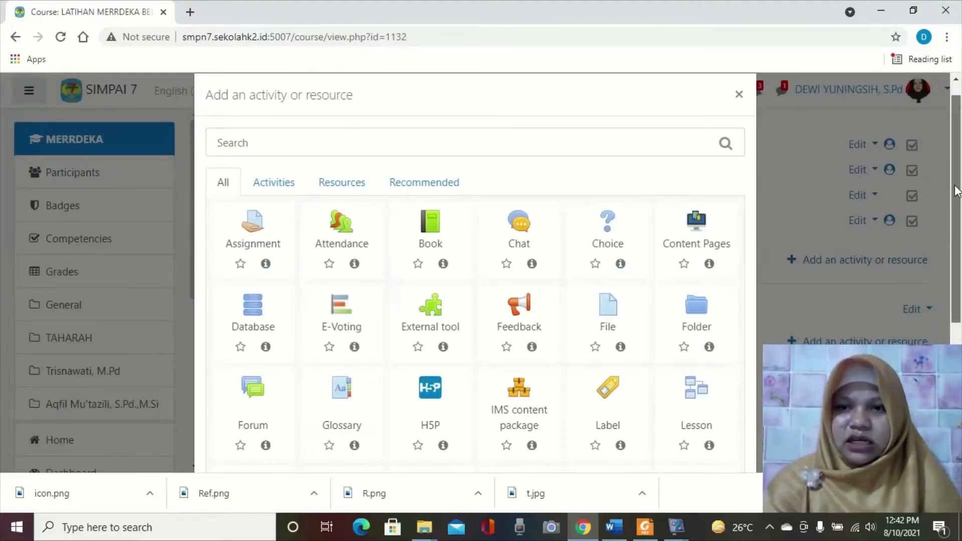
{"action": "scroll", "coordinate": [575, 226], "scroll_direction": "down", "scroll_amount": 1}
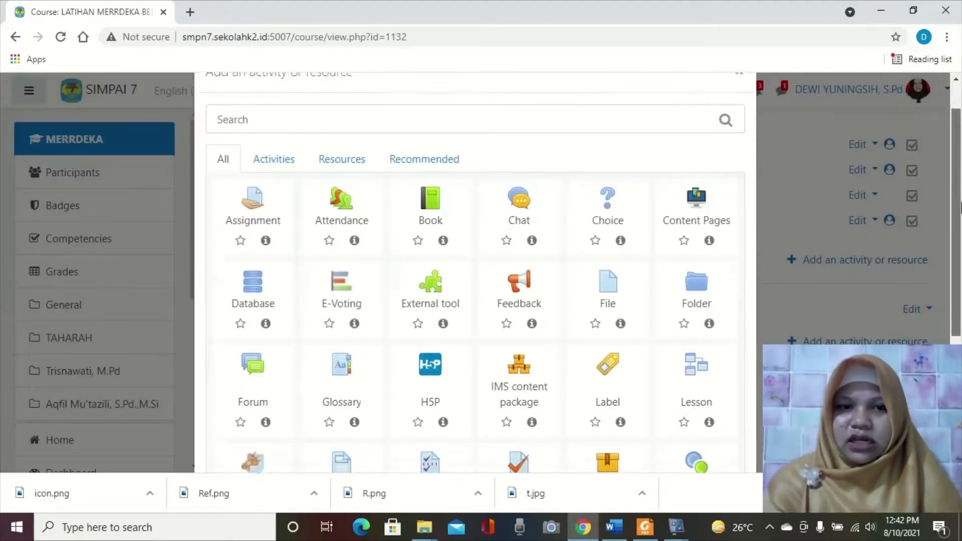
{"action": "left_click", "coordinate": [249, 203]}
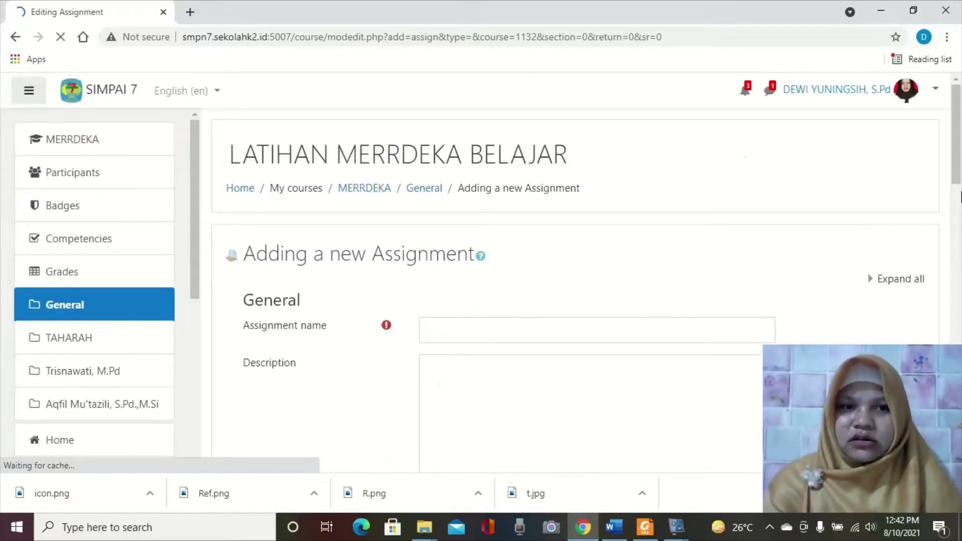
{"action": "scroll", "coordinate": [959, 162], "scroll_direction": "down", "scroll_amount": 3}
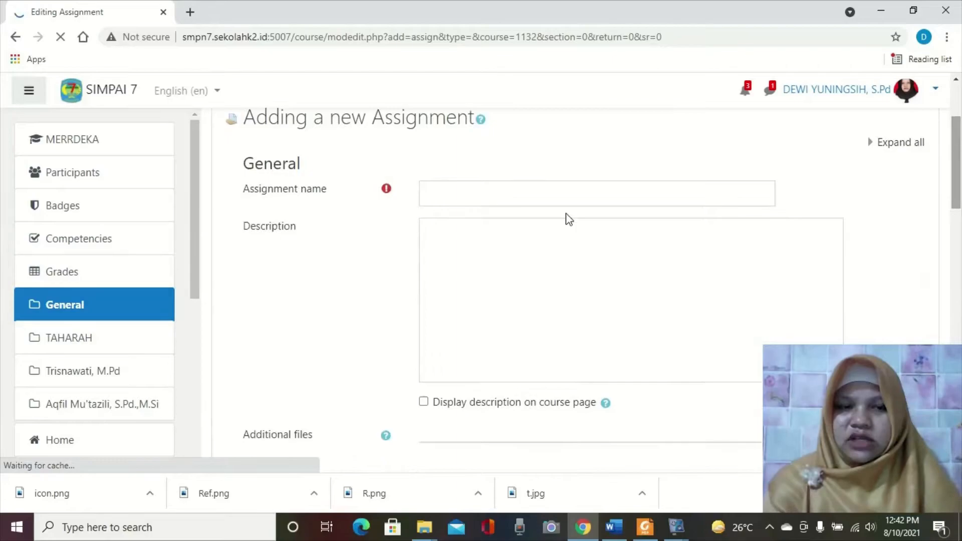
{"action": "left_click", "coordinate": [439, 196]}
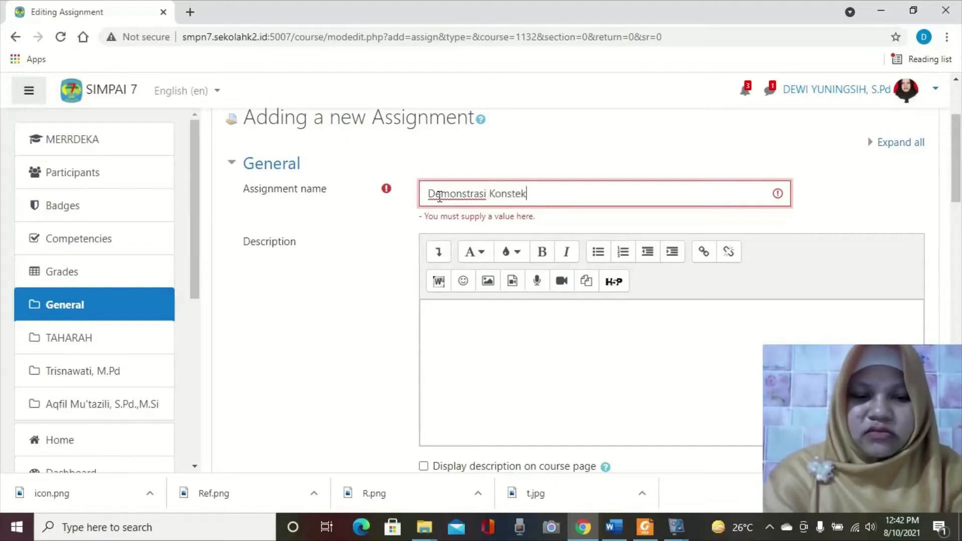
- Copy the task text and notes under "LKPD Pertemuan pertama" from the Word document into the assignment's description
{"action": "left_click", "coordinate": [450, 327]}
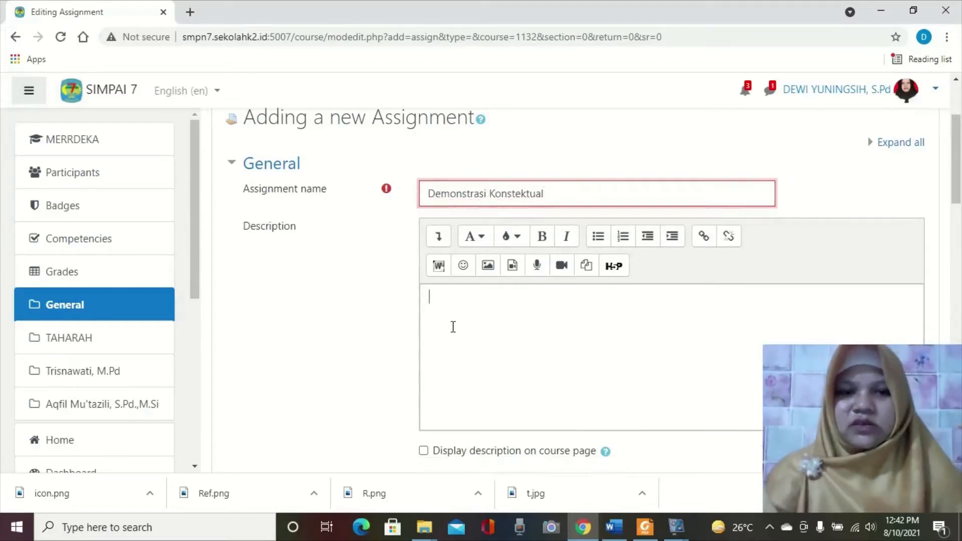
{"action": "left_click", "coordinate": [615, 526]}
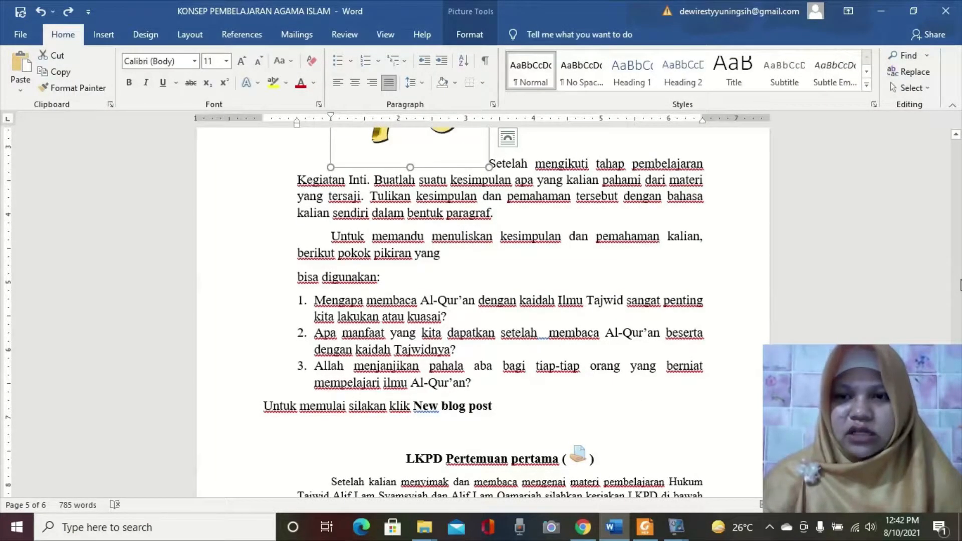
{"action": "left_click_drag", "start_coordinate": [960, 285], "coordinate": [957, 445]}
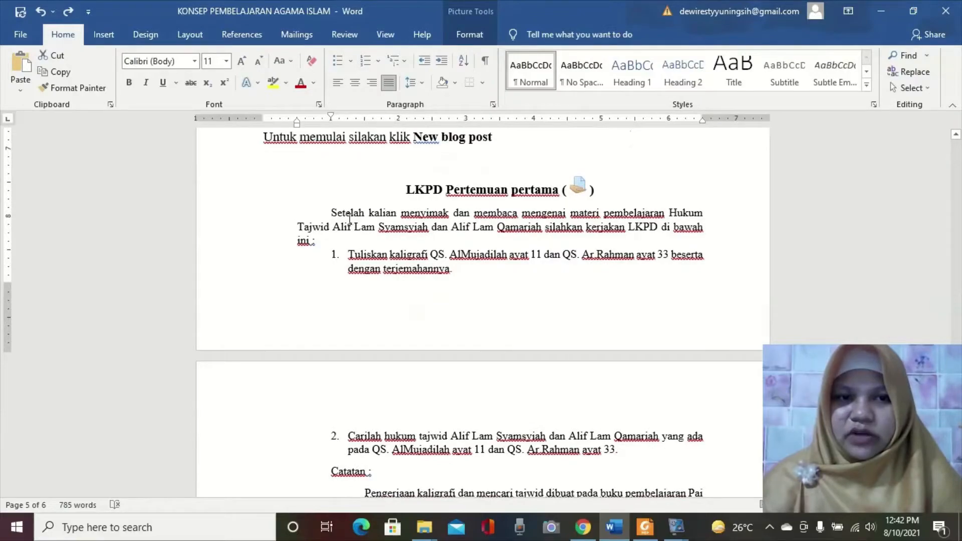
{"action": "left_click_drag", "start_coordinate": [333, 215], "coordinate": [630, 393]}
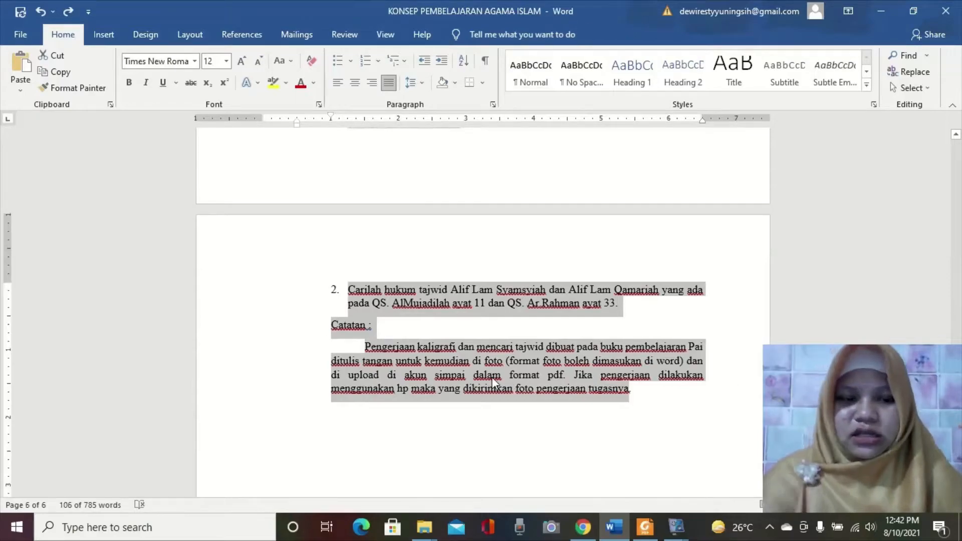
{"action": "left_click", "coordinate": [583, 527]}
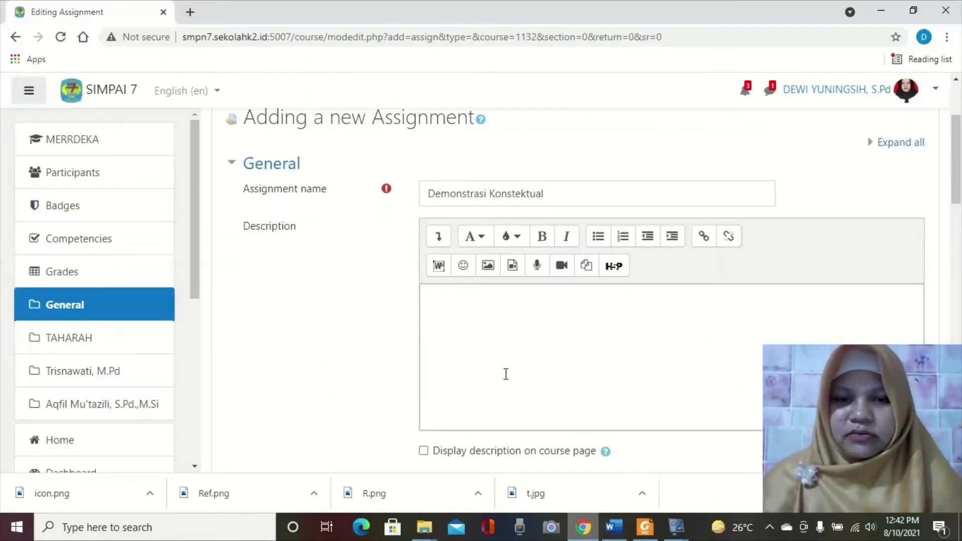
{"action": "key", "text": "ctrl+v"}
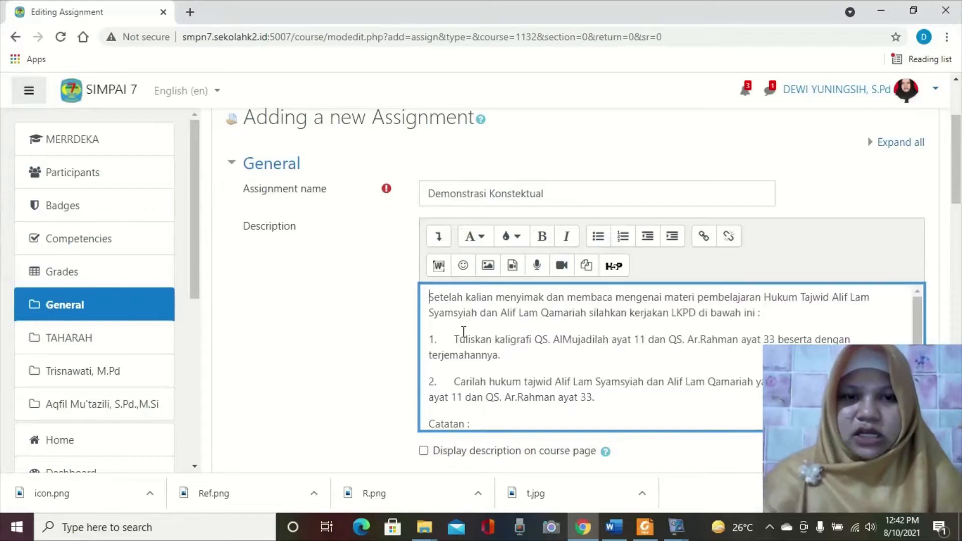
- Set the assignment's "Allow submissions from" date to 6 August 2021 at 09:15
{"action": "scroll", "coordinate": [960, 253], "scroll_direction": "down", "scroll_amount": 9}
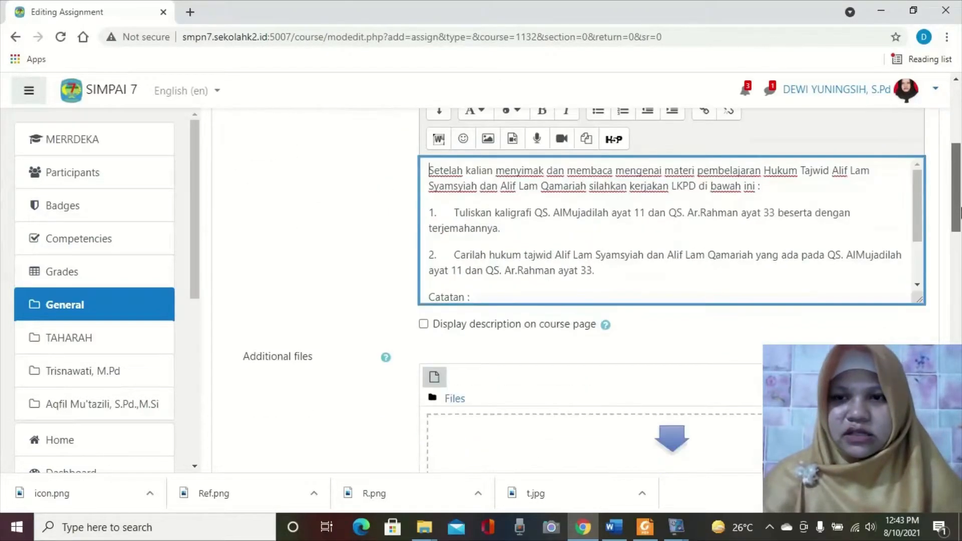
{"action": "scroll", "coordinate": [960, 299], "scroll_direction": "down", "scroll_amount": 1}
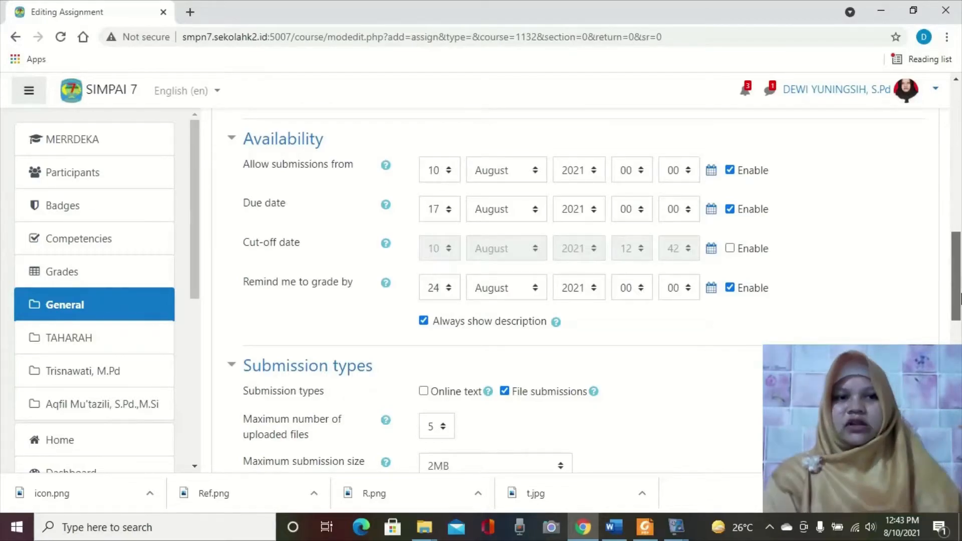
{"action": "scroll", "coordinate": [960, 299], "scroll_direction": "down", "scroll_amount": 1}
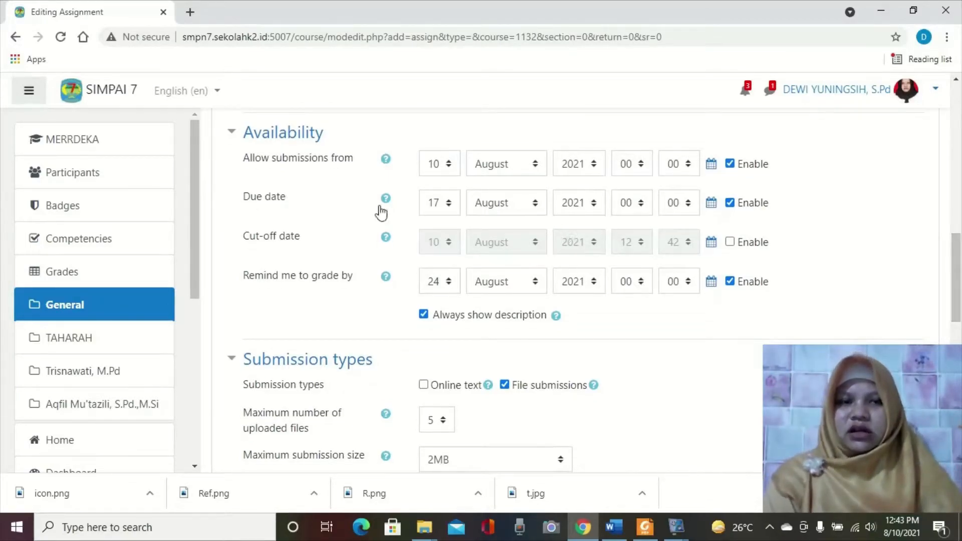
{"action": "left_click", "coordinate": [440, 166]}
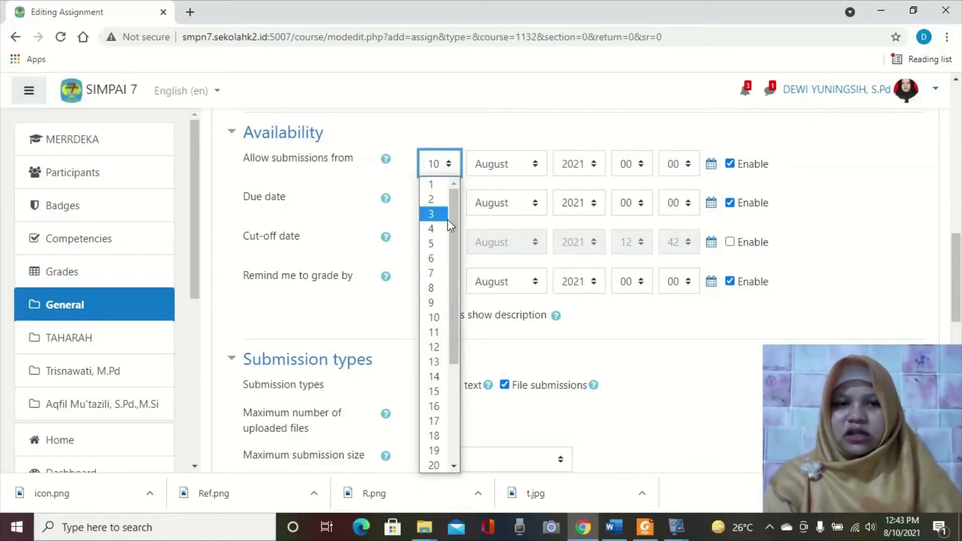
{"action": "left_click", "coordinate": [433, 257]}
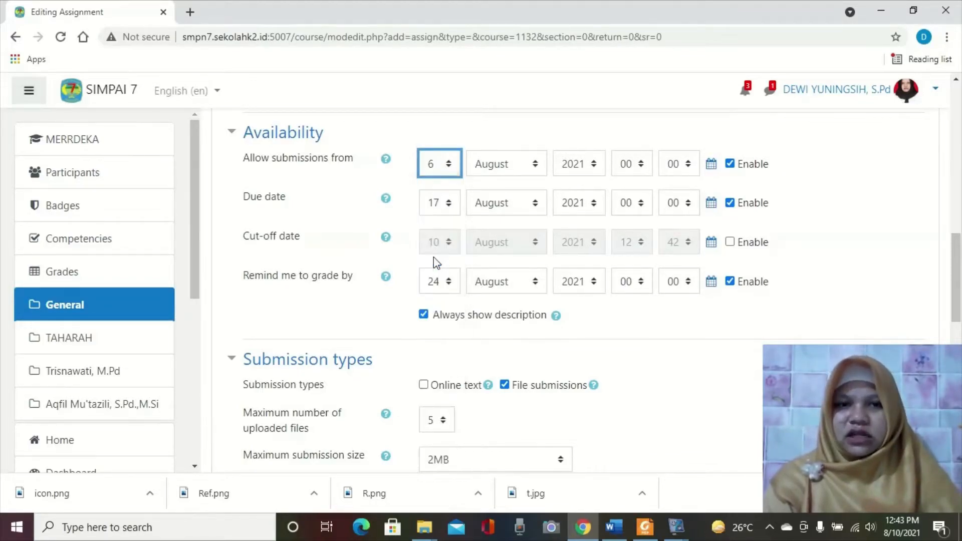
{"action": "left_click", "coordinate": [629, 168]}
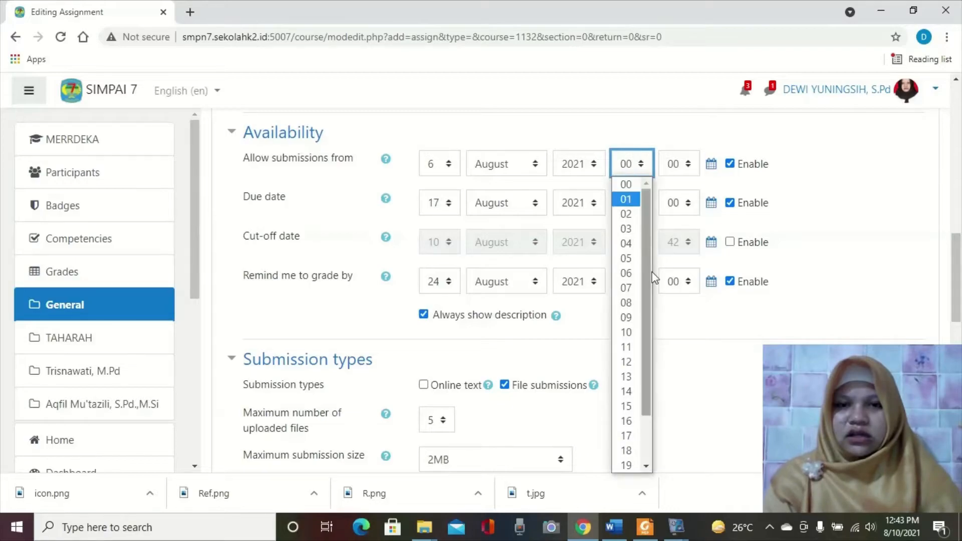
{"action": "left_click", "coordinate": [627, 317]}
{"action": "left_click", "coordinate": [685, 167]}
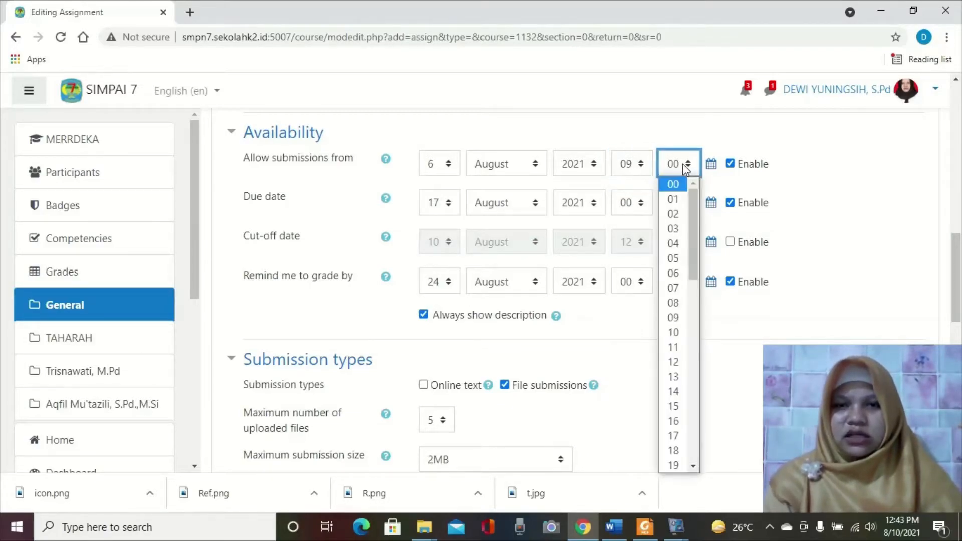
{"action": "left_click", "coordinate": [676, 317]}
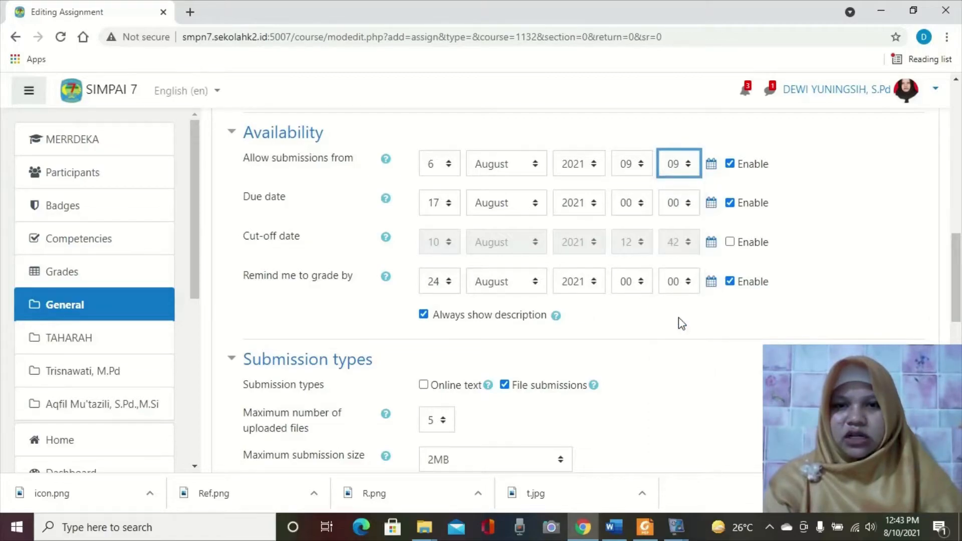
{"action": "left_click", "coordinate": [671, 169]}
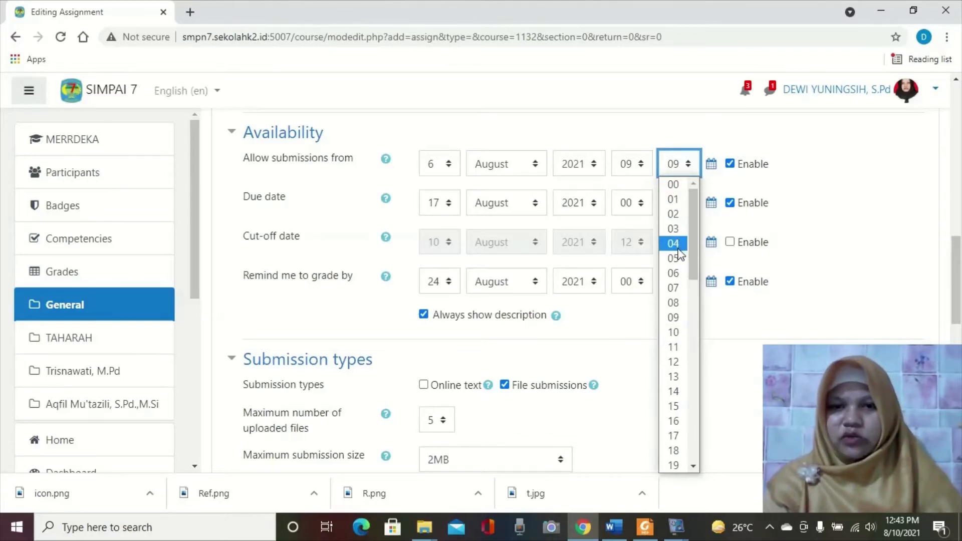
{"action": "left_click", "coordinate": [673, 406]}
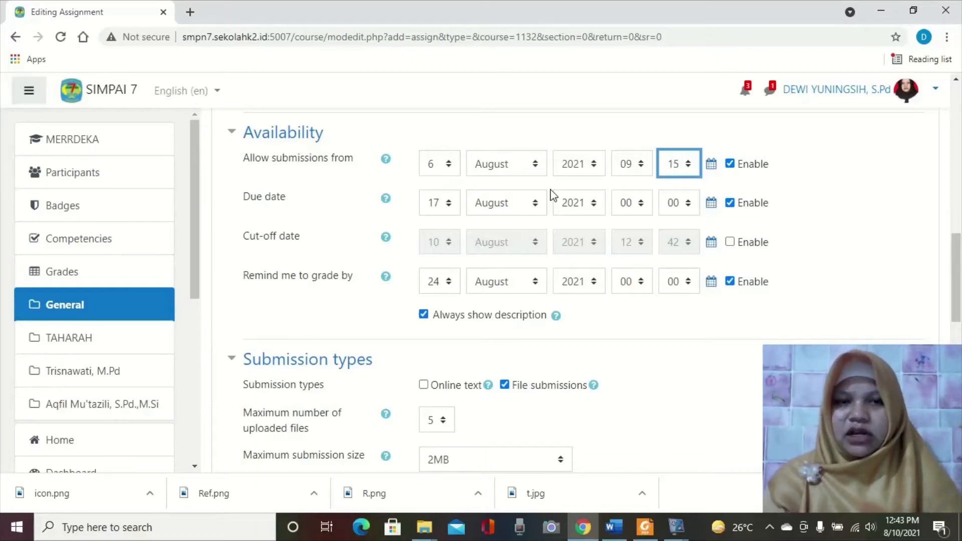
- Set the assignment's due date to 14 August 2021 at 06:00
{"action": "left_click", "coordinate": [443, 204]}
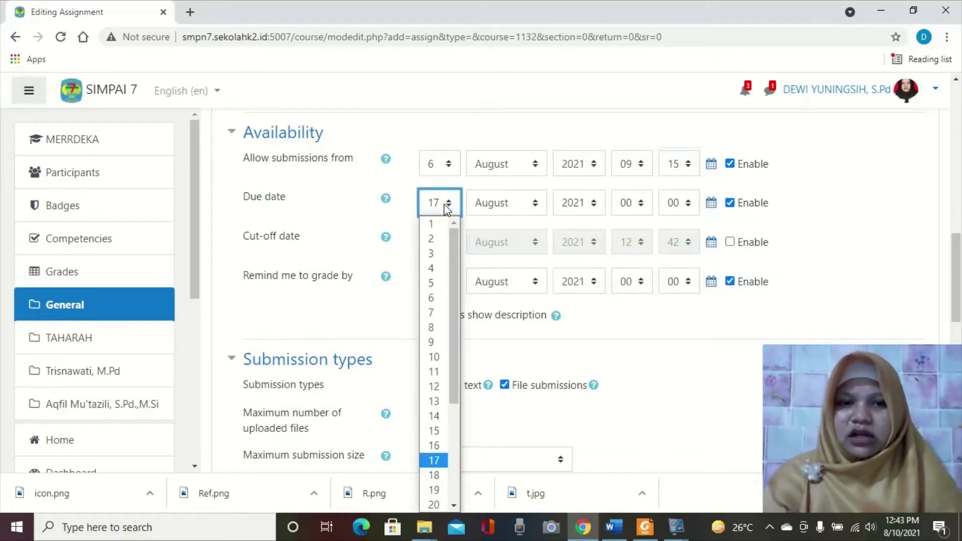
{"action": "left_click", "coordinate": [433, 417]}
{"action": "left_click", "coordinate": [500, 205]}
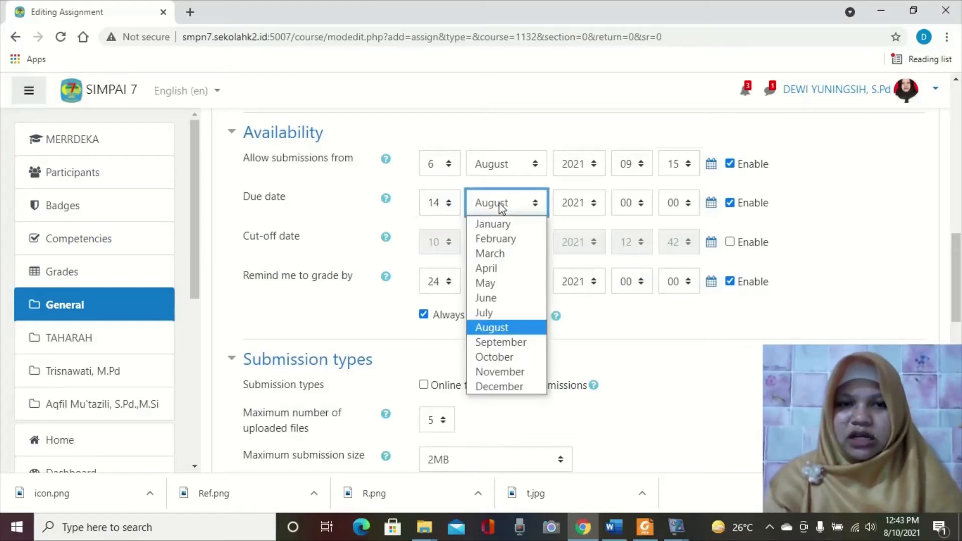
{"action": "left_click", "coordinate": [491, 328]}
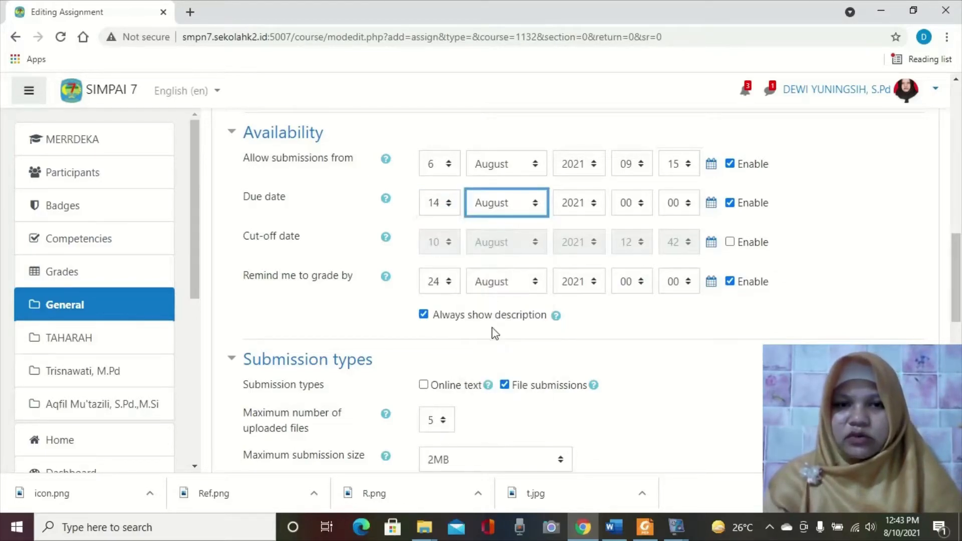
{"action": "left_click", "coordinate": [635, 201]}
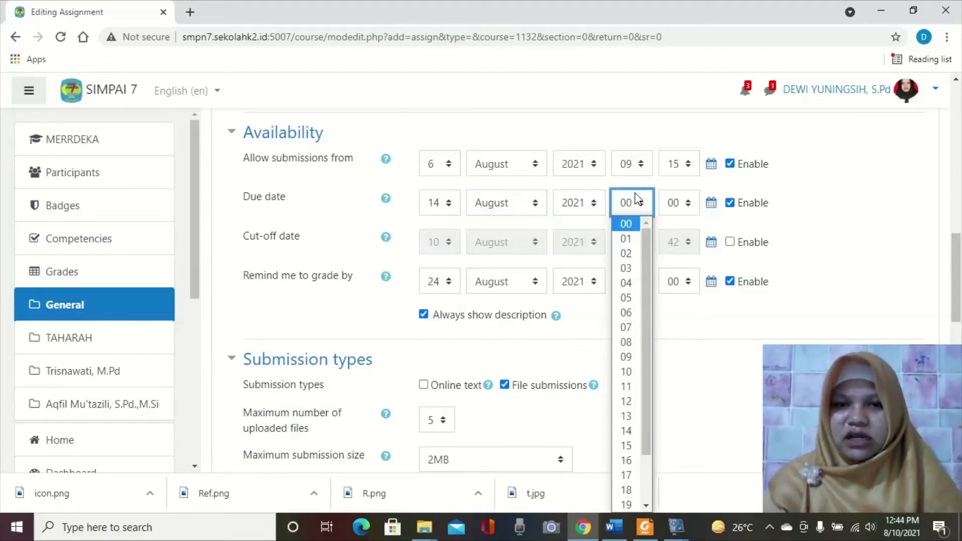
{"action": "left_click", "coordinate": [626, 311]}
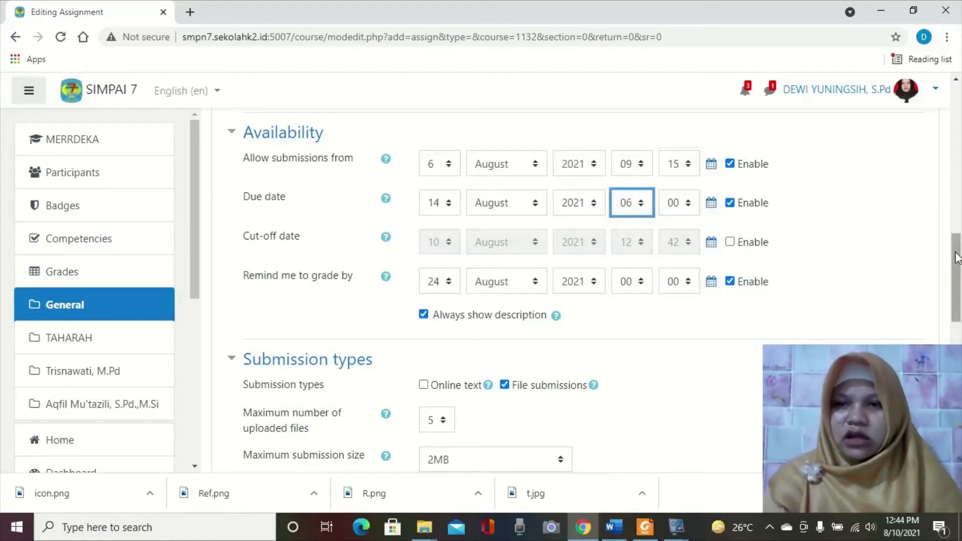
- Enable the Online text submission type alongside File submissions, save the assignment and return to the course
{"action": "scroll", "coordinate": [959, 250], "scroll_direction": "down", "scroll_amount": 1}
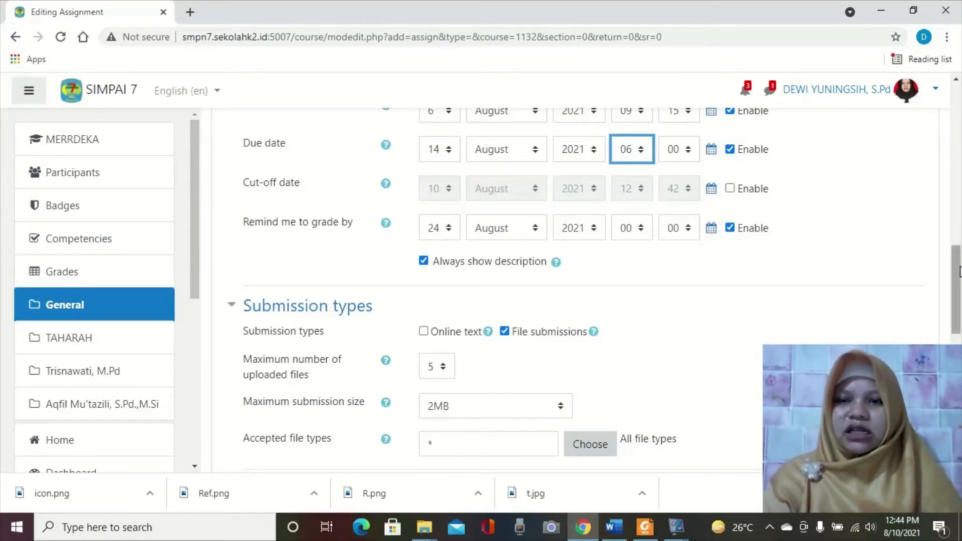
{"action": "left_click_drag", "start_coordinate": [956, 271], "coordinate": [960, 297]}
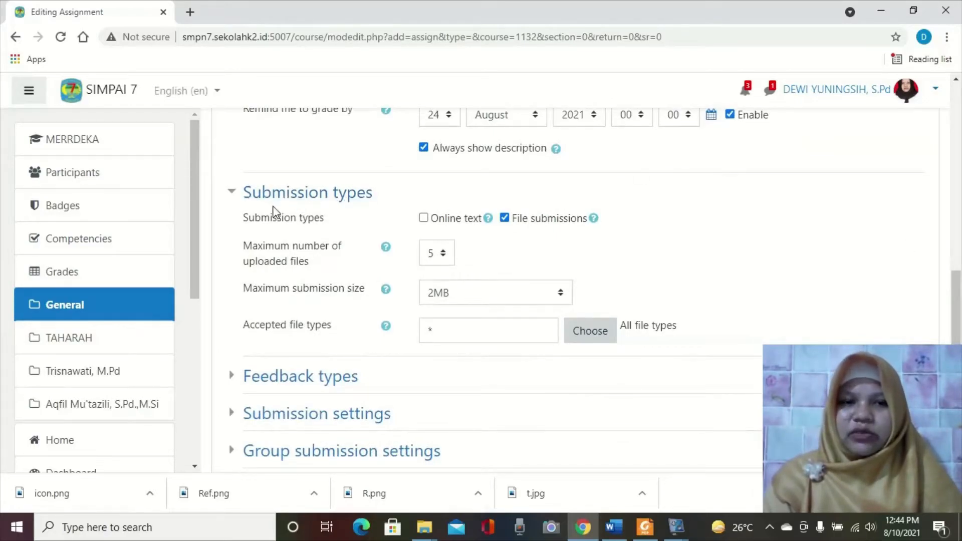
{"action": "left_click", "coordinate": [424, 220]}
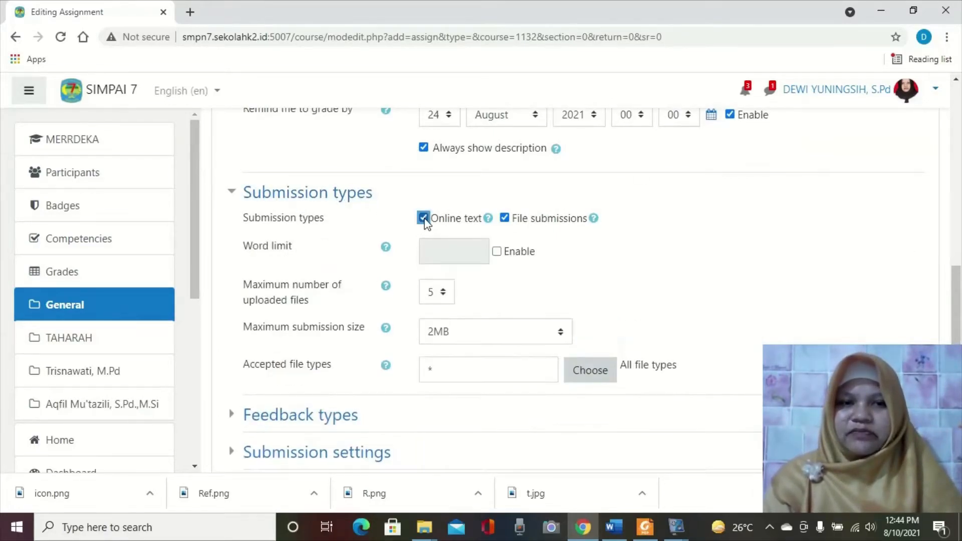
{"action": "left_click_drag", "start_coordinate": [960, 284], "coordinate": [960, 300]}
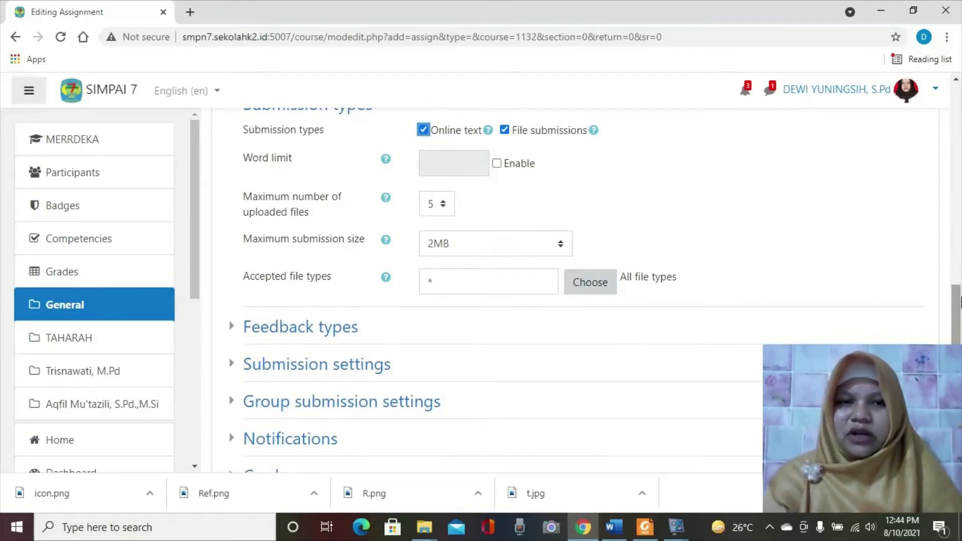
{"action": "left_click_drag", "start_coordinate": [960, 302], "coordinate": [960, 366]}
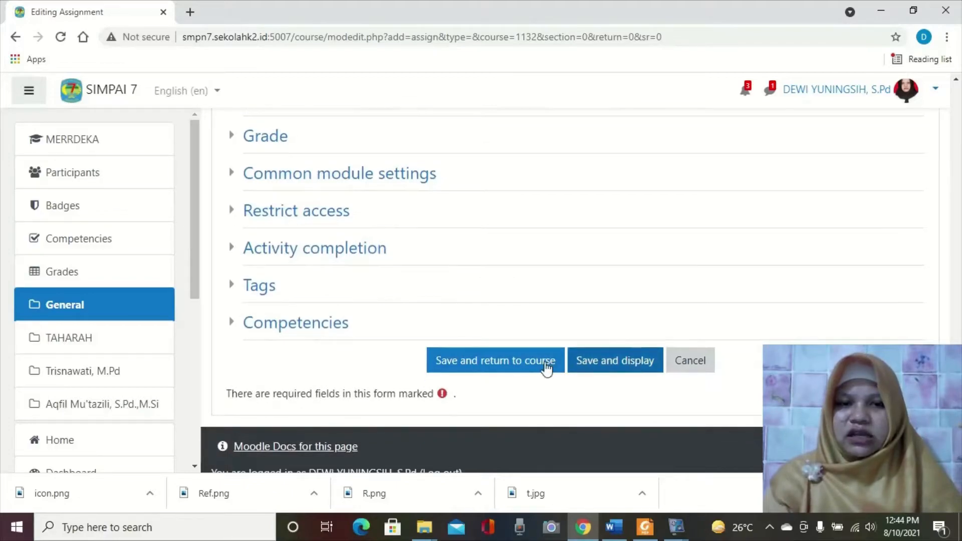
{"action": "left_click", "coordinate": [530, 362]}
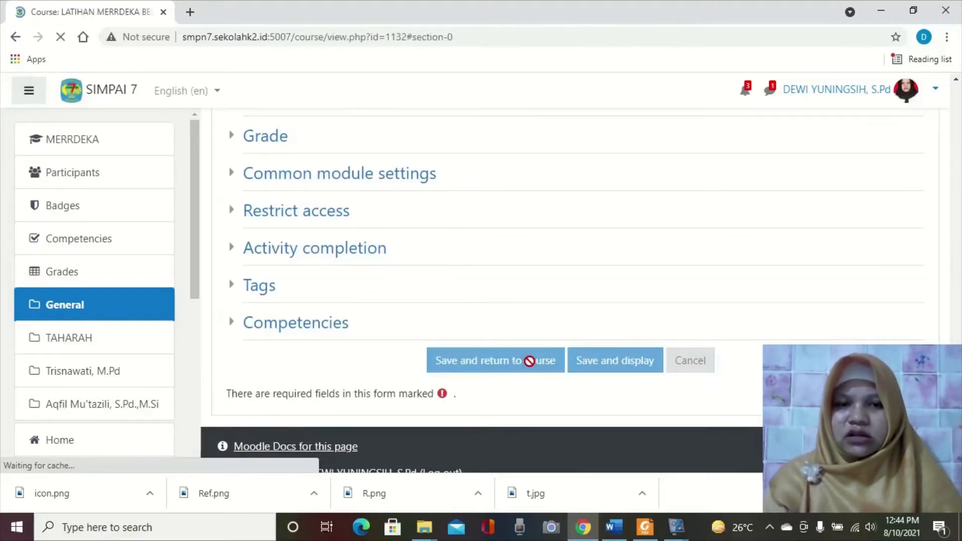
- In the settings of the "Mulai Dari Diri Sendiri" questionnaire, set completion tracking to "Show activity as complete when conditions are met"
{"action": "left_click_drag", "start_coordinate": [960, 125], "coordinate": [960, 238]}
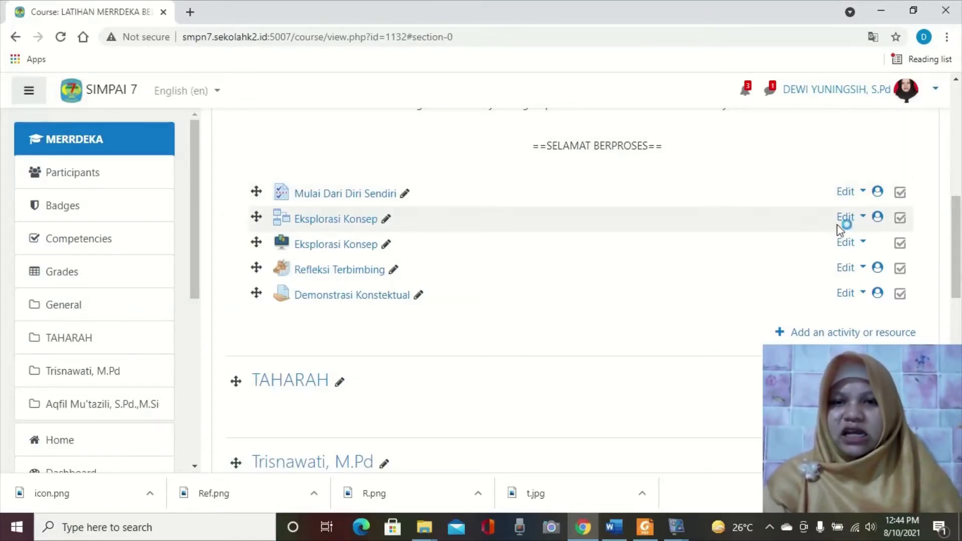
{"action": "left_click", "coordinate": [849, 192]}
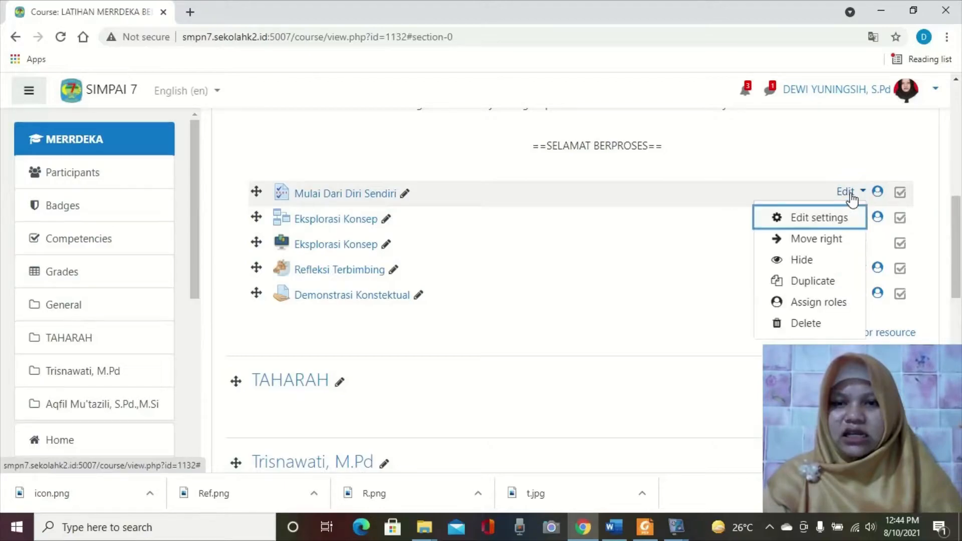
{"action": "left_click", "coordinate": [831, 220]}
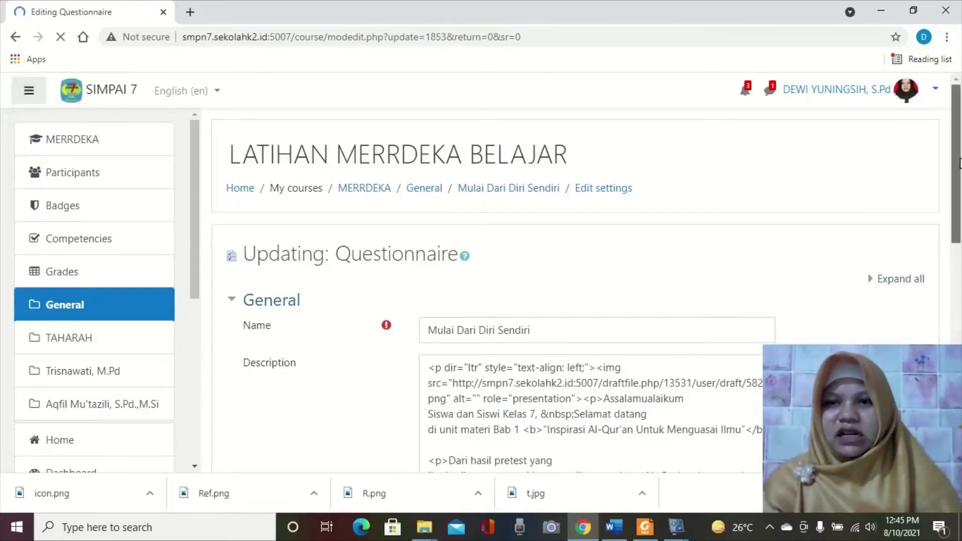
{"action": "left_click_drag", "start_coordinate": [959, 162], "coordinate": [959, 183]}
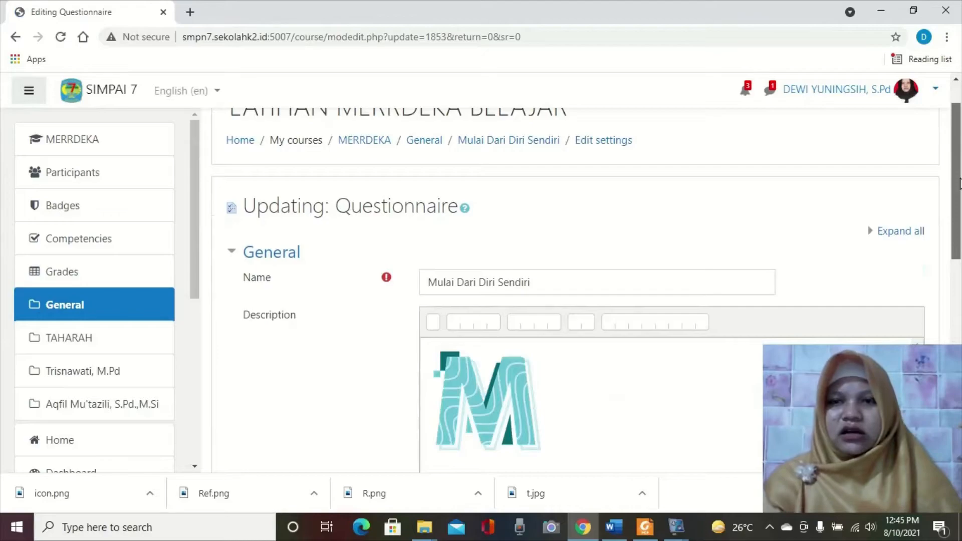
{"action": "left_click_drag", "start_coordinate": [959, 183], "coordinate": [960, 361]}
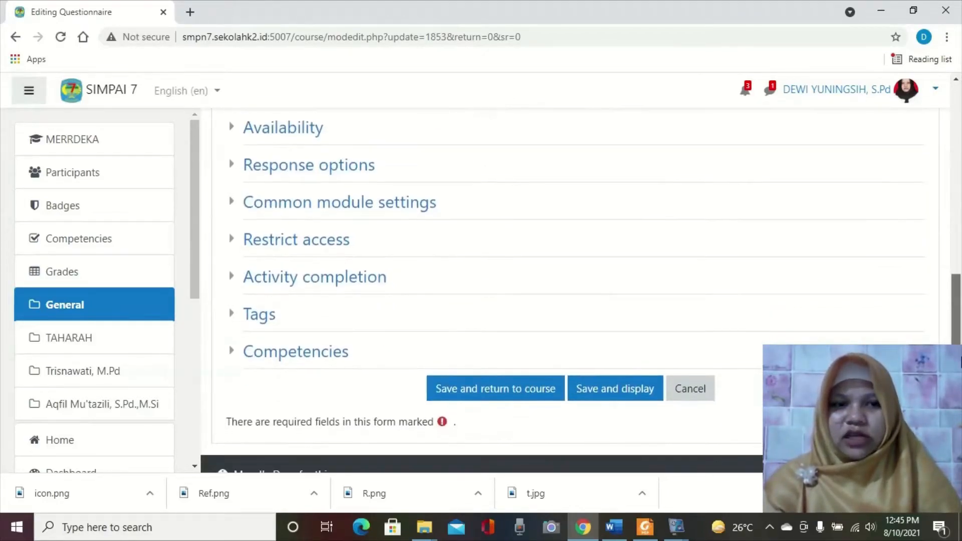
{"action": "left_click", "coordinate": [331, 287]}
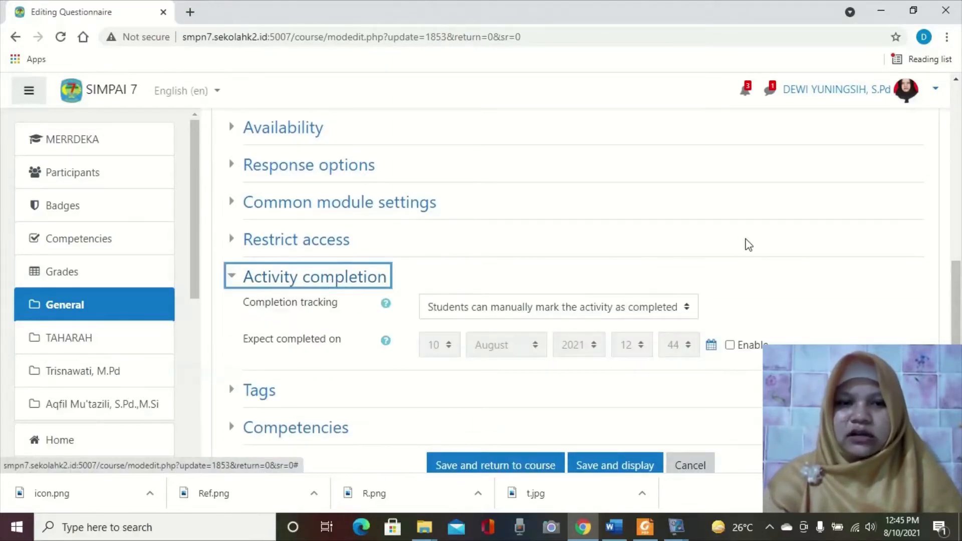
{"action": "left_click_drag", "start_coordinate": [960, 288], "coordinate": [960, 297]}
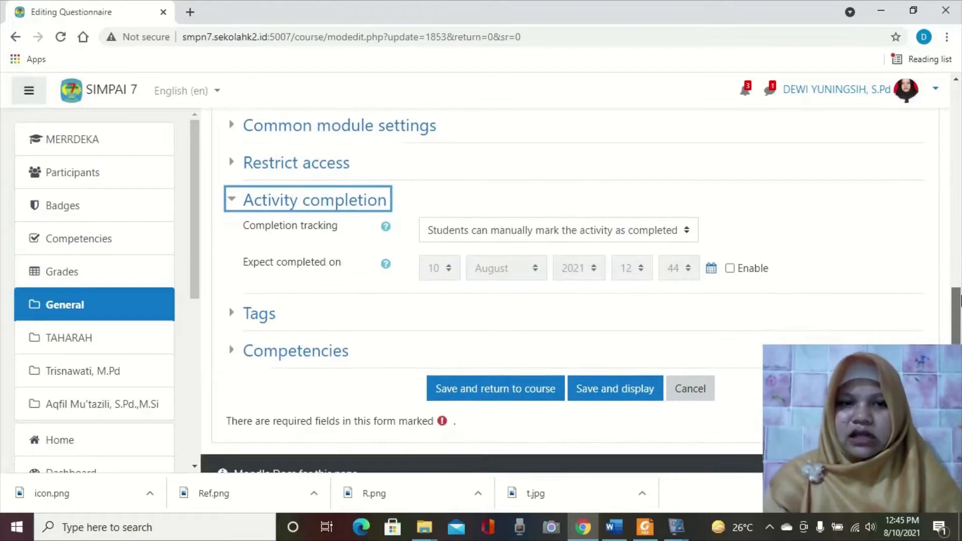
{"action": "left_click", "coordinate": [568, 234]}
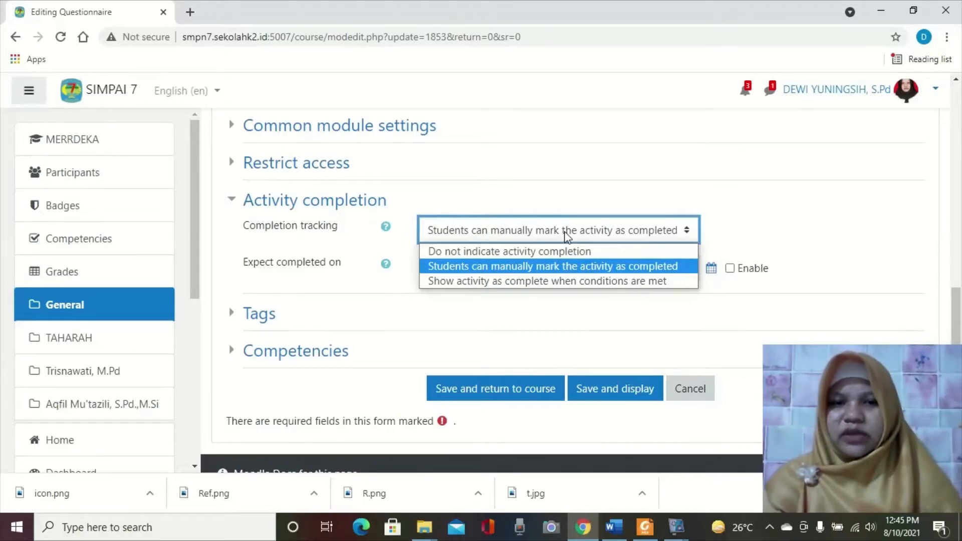
{"action": "left_click", "coordinate": [563, 281]}
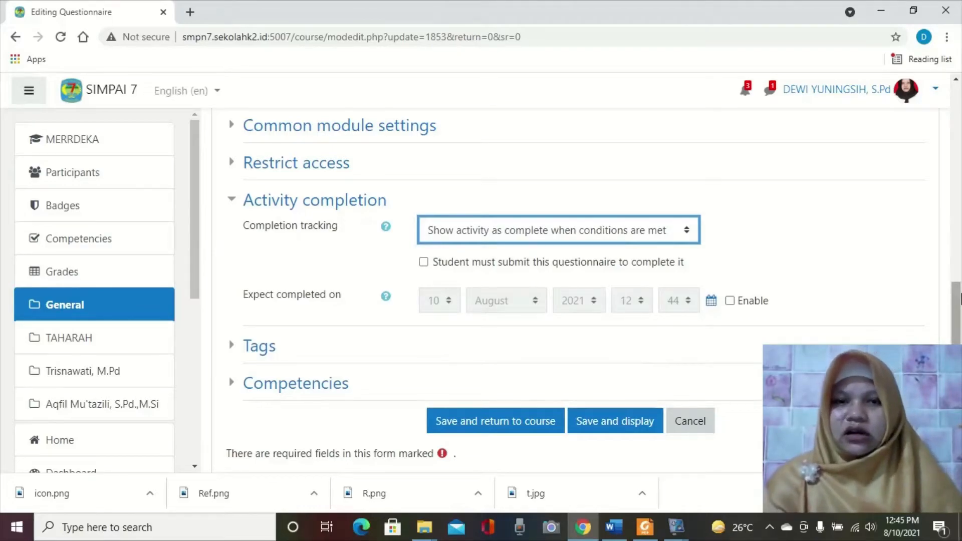
- Require students to submit the questionnaire to complete it, then save and return to the course
{"action": "left_click_drag", "start_coordinate": [960, 300], "coordinate": [960, 325]}
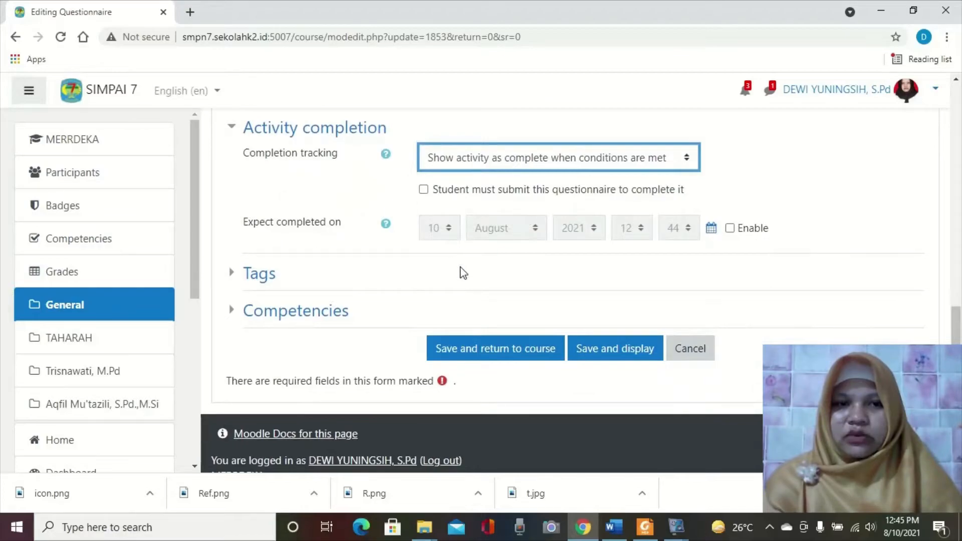
{"action": "left_click", "coordinate": [482, 352]}
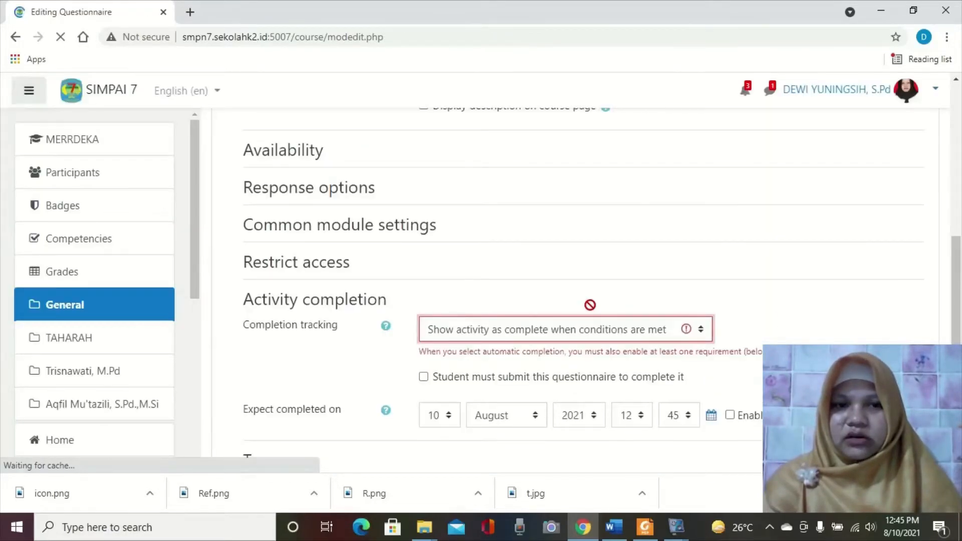
{"action": "scroll", "coordinate": [501, 296], "scroll_direction": "down", "scroll_amount": 2}
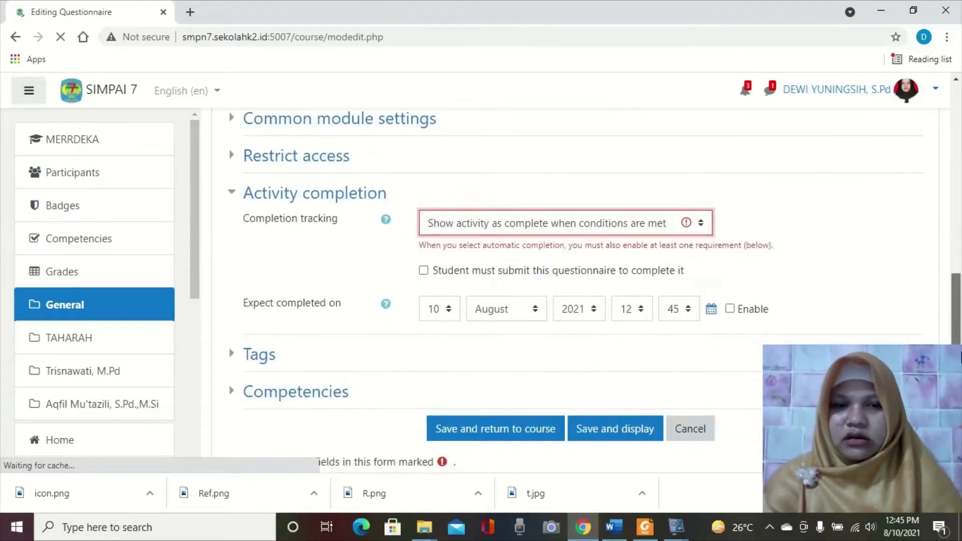
{"action": "left_click", "coordinate": [423, 271]}
{"action": "left_click", "coordinate": [510, 429]}
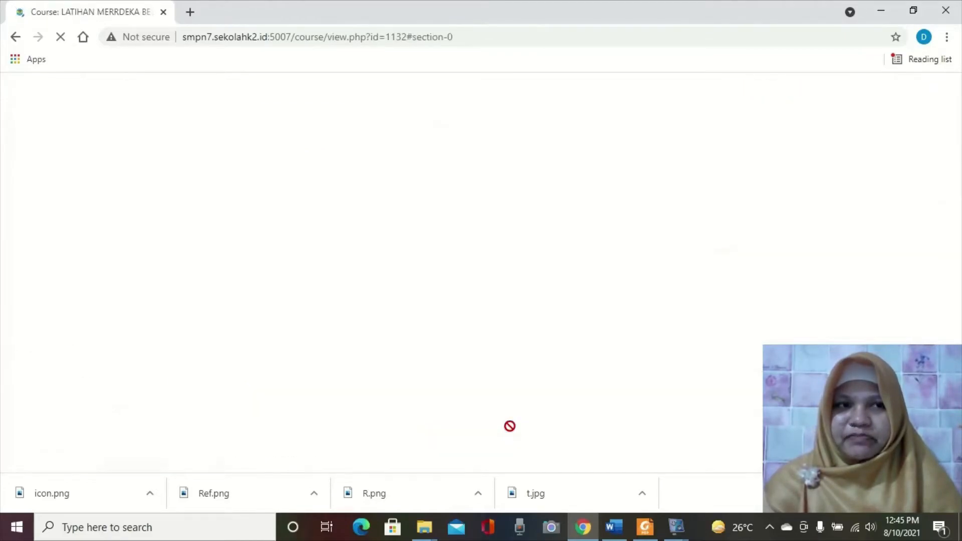
- Set the "Demonstrasi Konstektual" assignment's completion tracking to "Show activity as complete when conditions are met" and save it, returning to the course
{"action": "scroll", "coordinate": [955, 200], "scroll_direction": "down", "scroll_amount": 6}
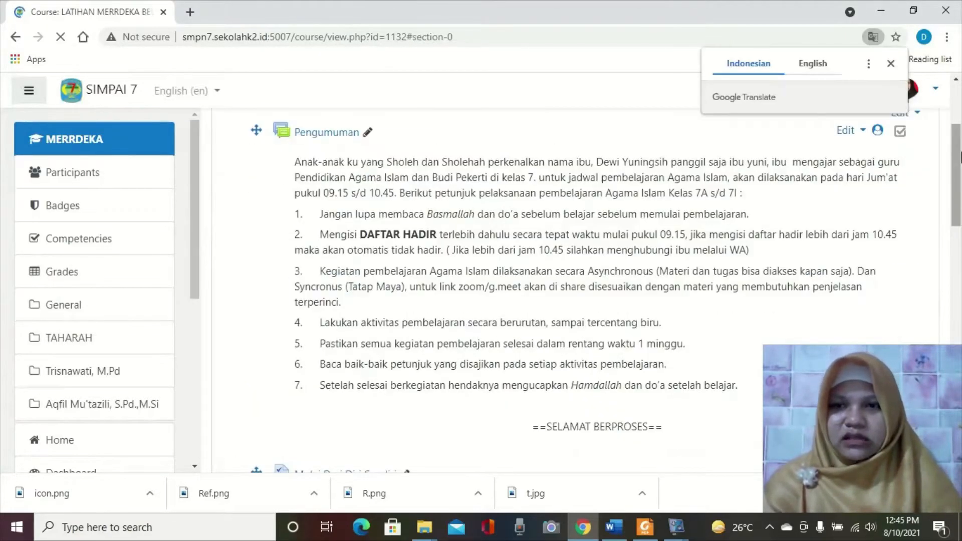
{"action": "scroll", "coordinate": [959, 213], "scroll_direction": "down", "scroll_amount": 3}
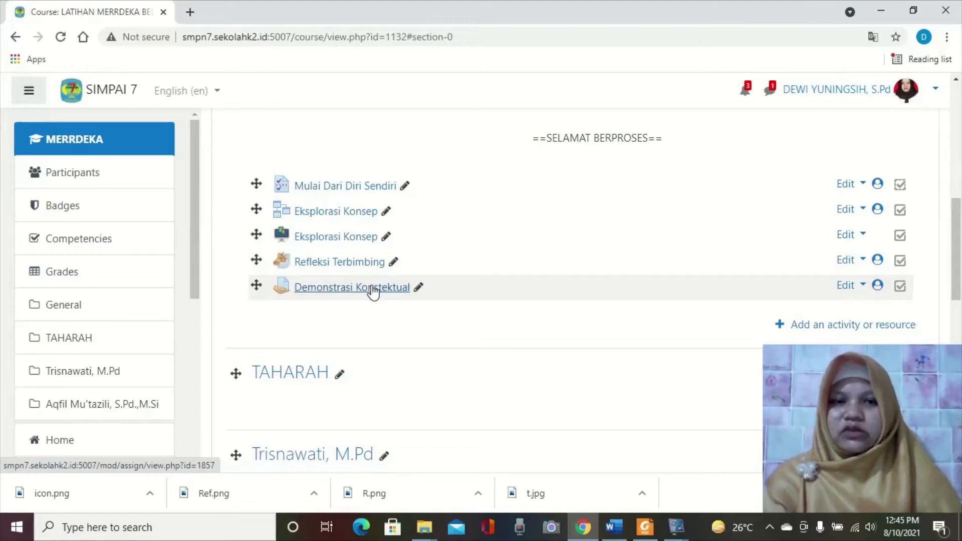
{"action": "left_click", "coordinate": [847, 289]}
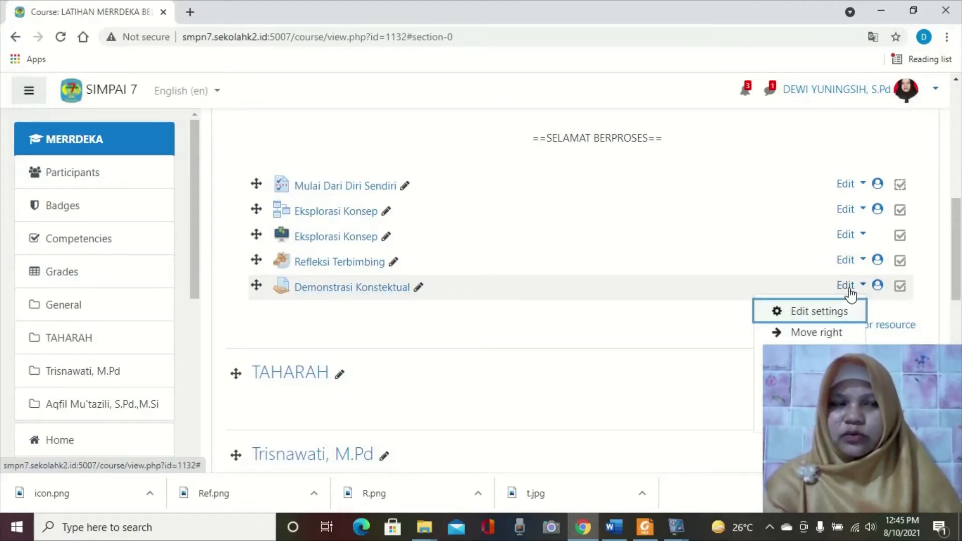
{"action": "left_click", "coordinate": [801, 313]}
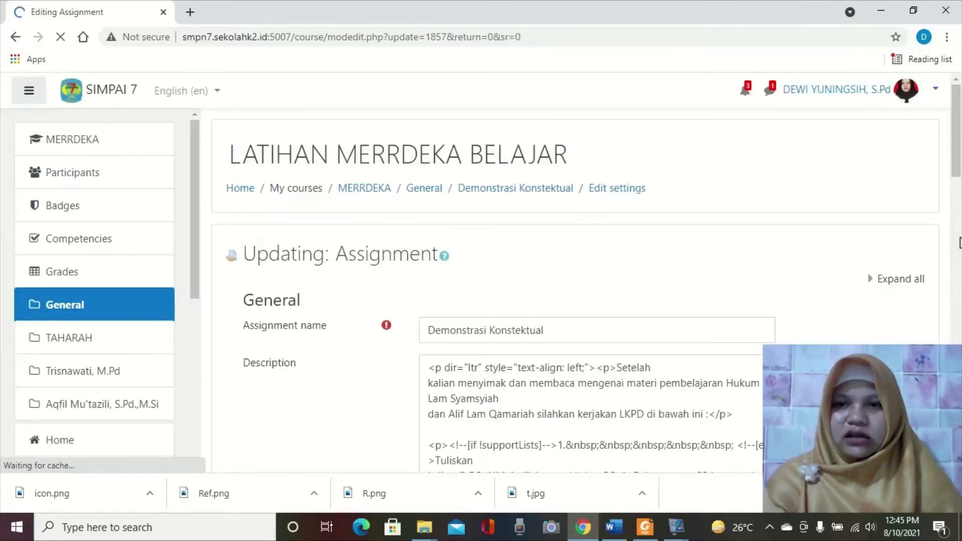
{"action": "left_click_drag", "start_coordinate": [959, 182], "coordinate": [959, 396]}
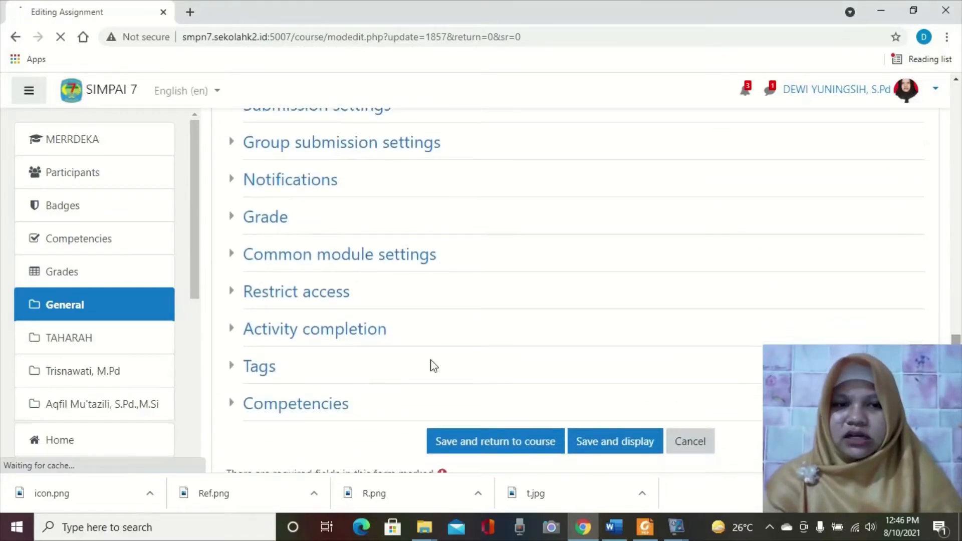
{"action": "left_click", "coordinate": [351, 329]}
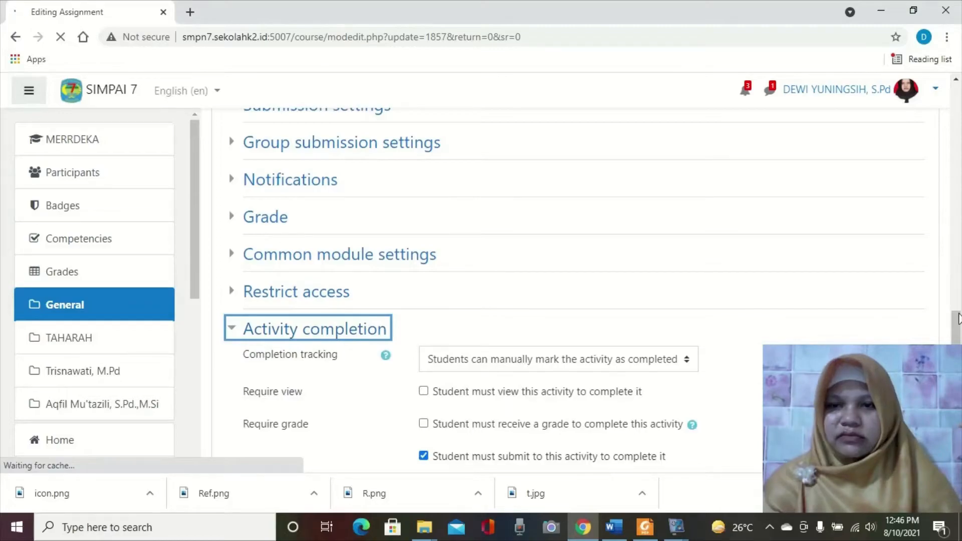
{"action": "left_click_drag", "start_coordinate": [958, 318], "coordinate": [959, 361]}
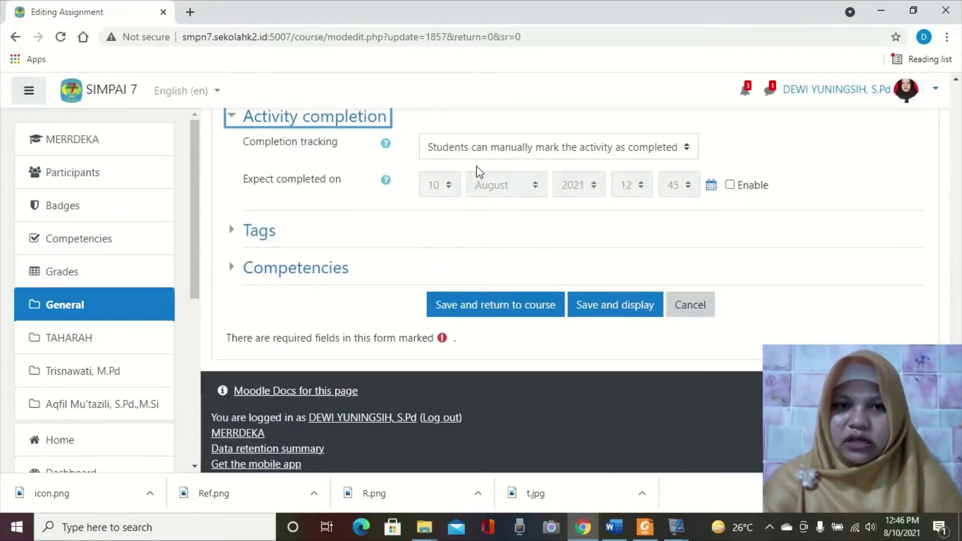
{"action": "left_click", "coordinate": [481, 150]}
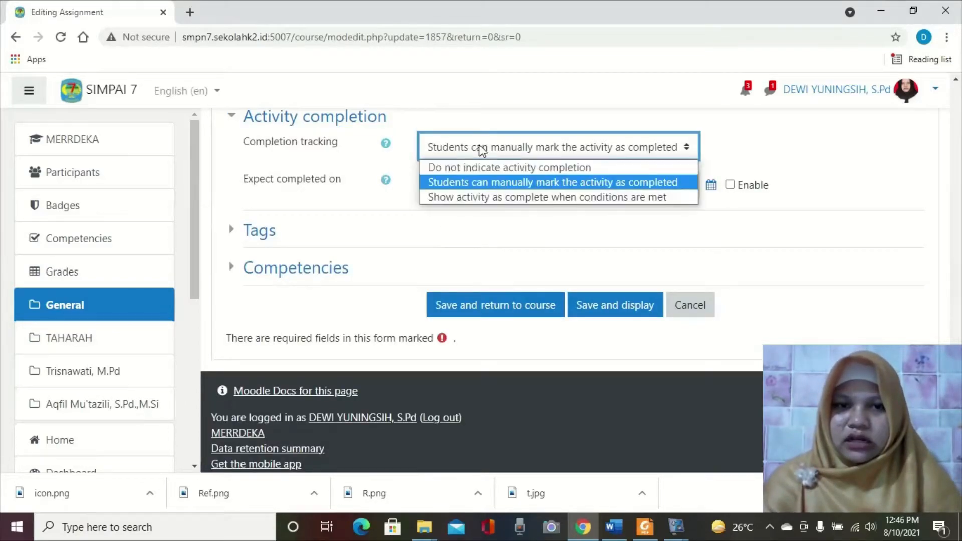
{"action": "left_click", "coordinate": [472, 197]}
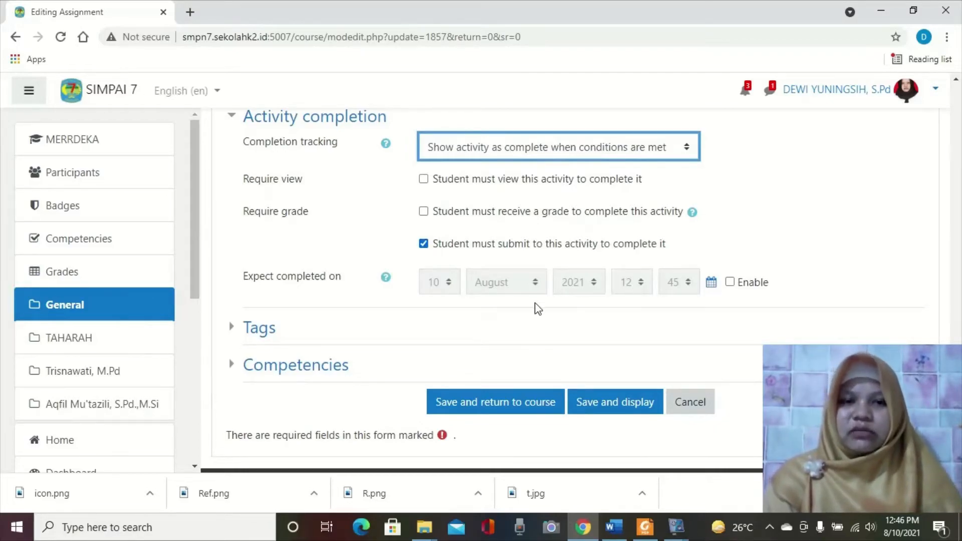
{"action": "left_click", "coordinate": [511, 403]}
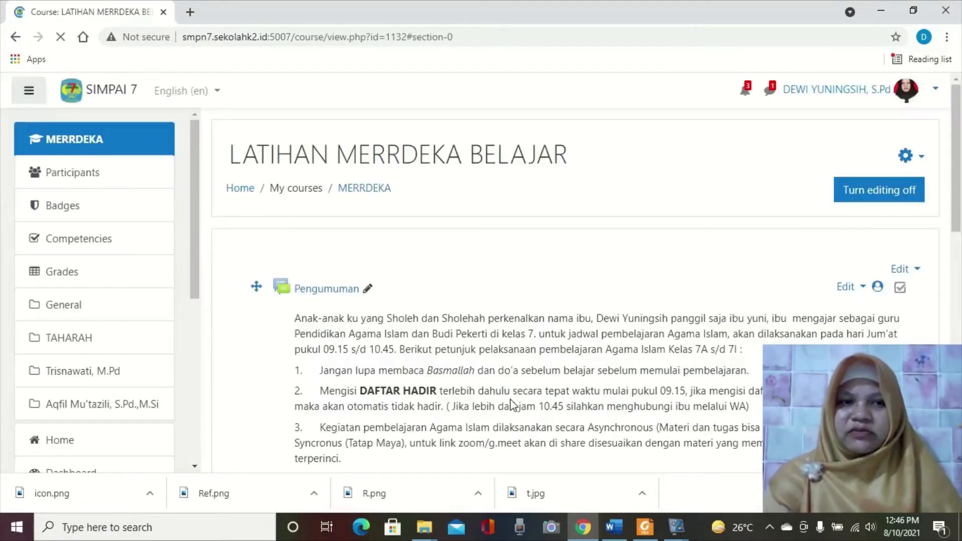
- Add a Quiz activity to the course's General section and name it "Ulangan pertemuan ke 1"
{"action": "left_click_drag", "start_coordinate": [960, 167], "coordinate": [959, 238]}
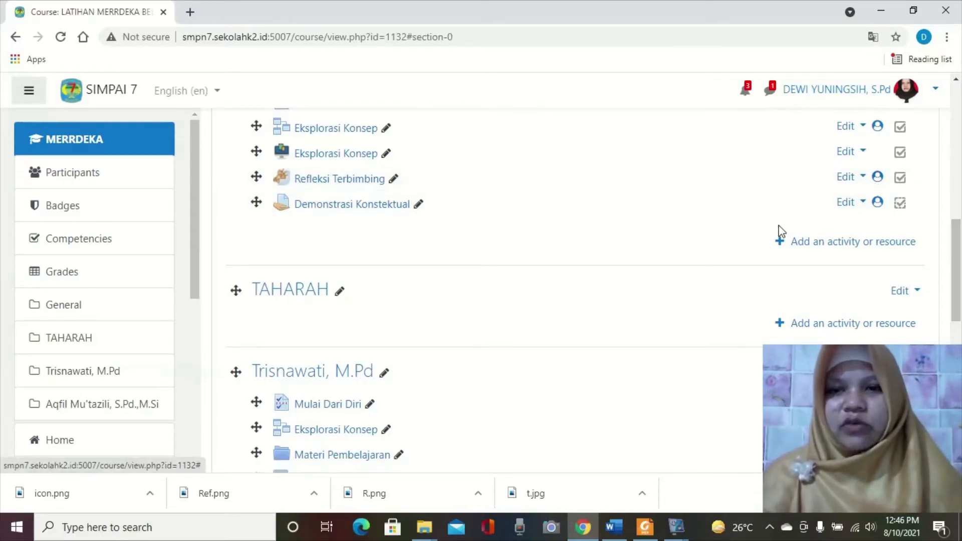
{"action": "left_click", "coordinate": [797, 245]}
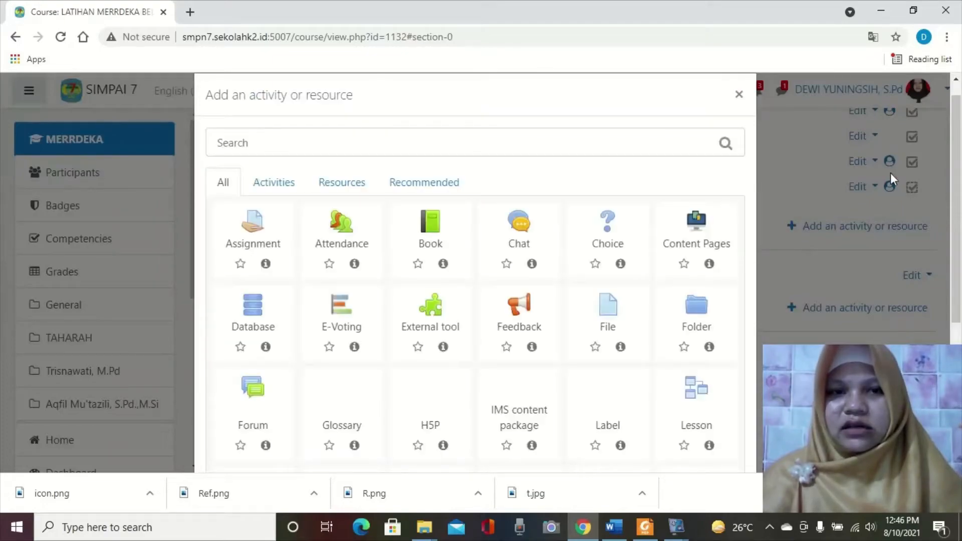
{"action": "left_click_drag", "start_coordinate": [958, 168], "coordinate": [960, 260]}
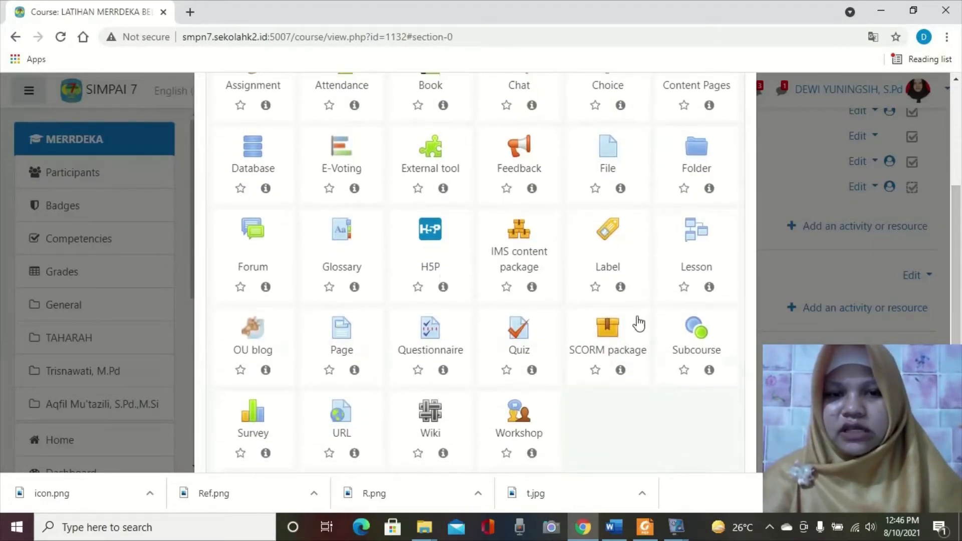
{"action": "left_click", "coordinate": [520, 344]}
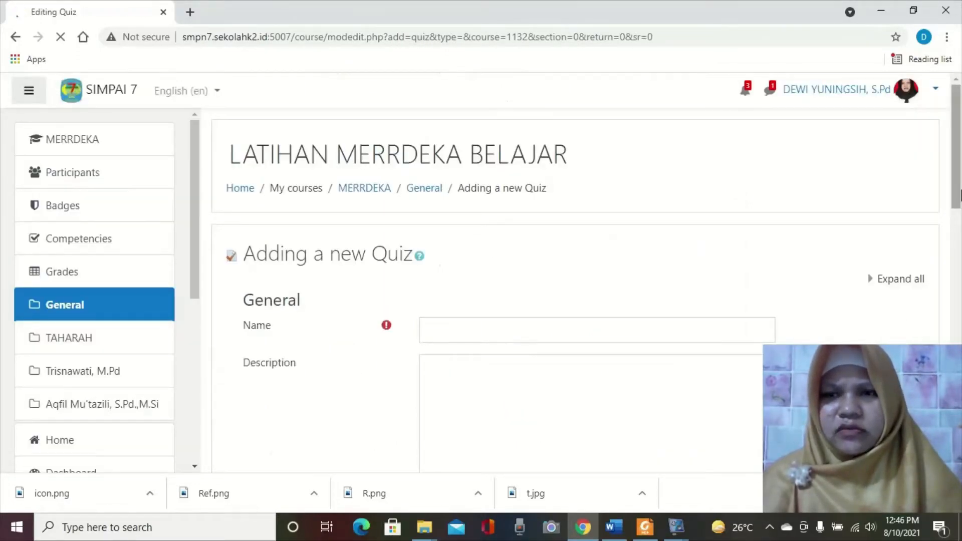
{"action": "left_click_drag", "start_coordinate": [960, 205], "coordinate": [961, 261]}
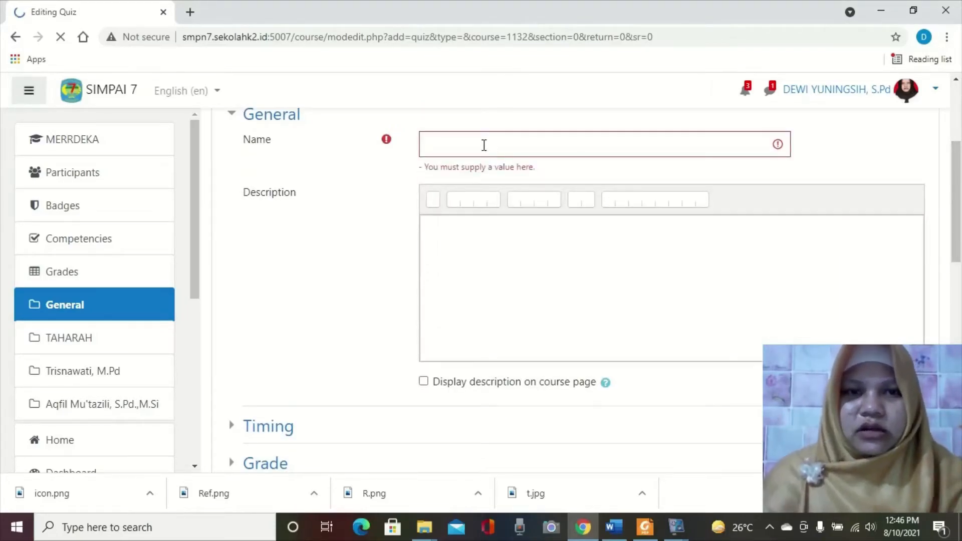
{"action": "left_click", "coordinate": [484, 145]}
{"action": "type", "text": "Ulangan pertemuan ke 1"}
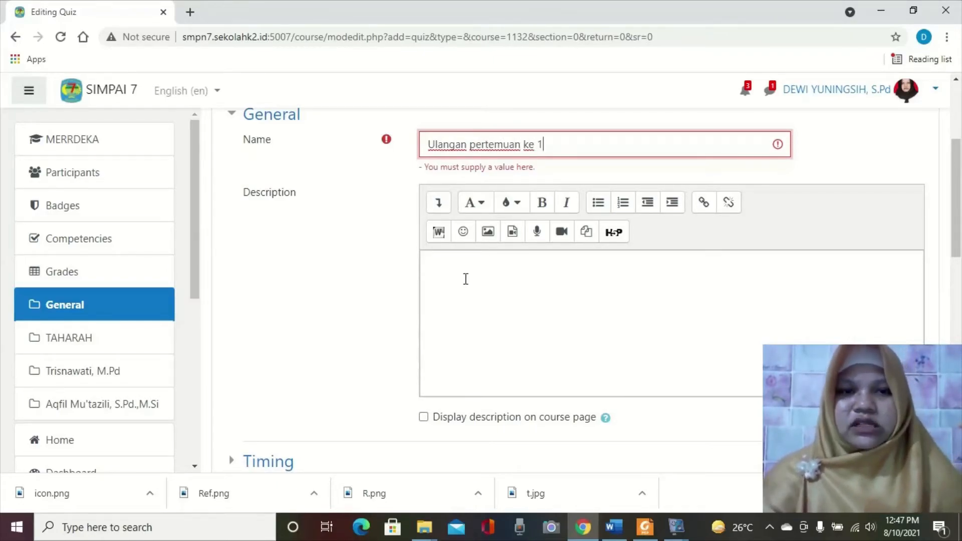
- Enter the quiz description "Silahkan Anak - Anak Kerjakan Soal di Bawah Ini denga cermat dan teliti jangan lupa untuk berdoa terlebih dahulu"
{"action": "left_click", "coordinate": [464, 279]}
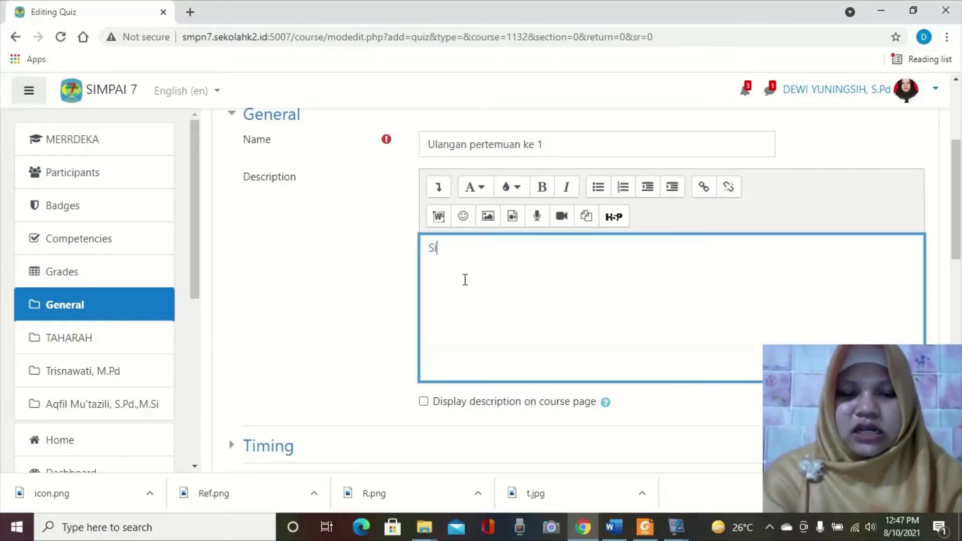
{"action": "type", "text": "Silahkan Anak - Anak Kerjakan"}
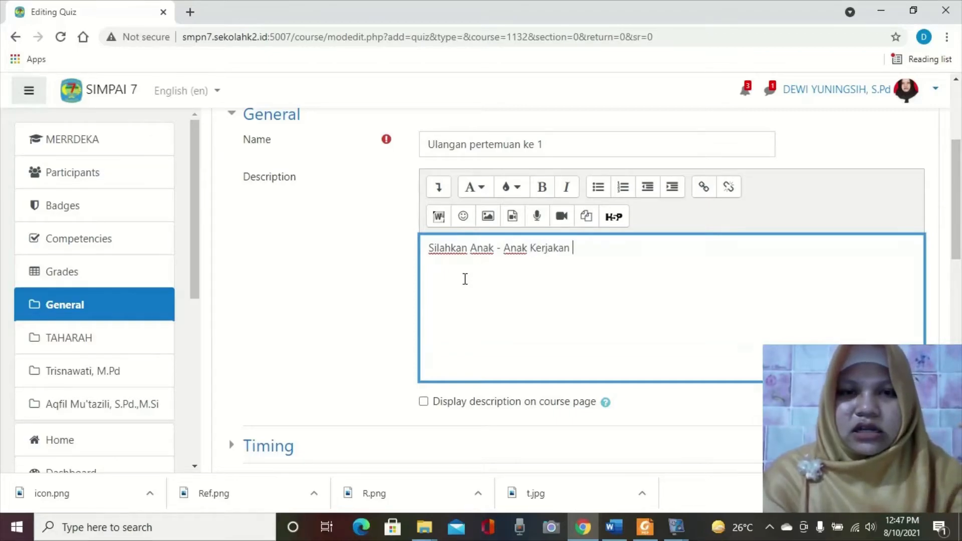
{"action": "type", "text": "Soal di Ba"}
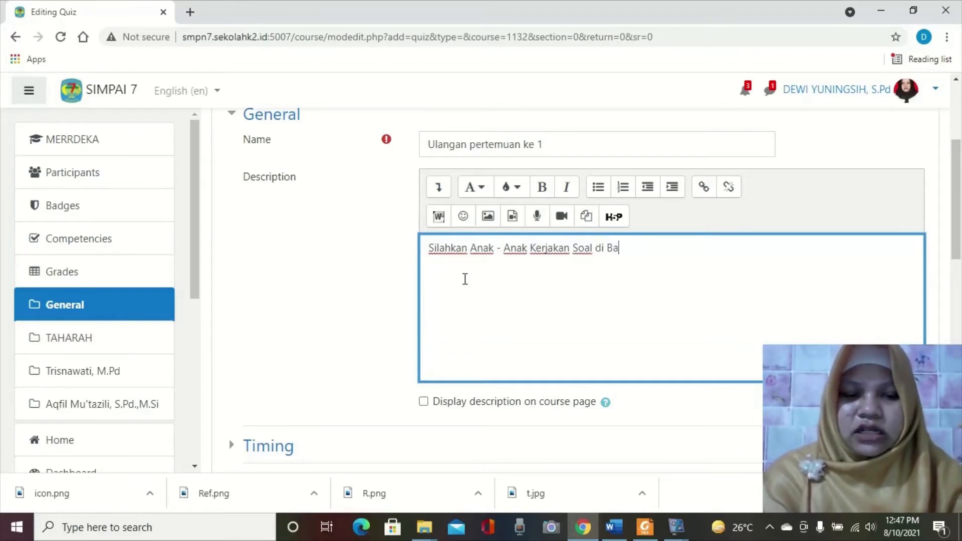
{"action": "type", "text": "wah Ini deng"}
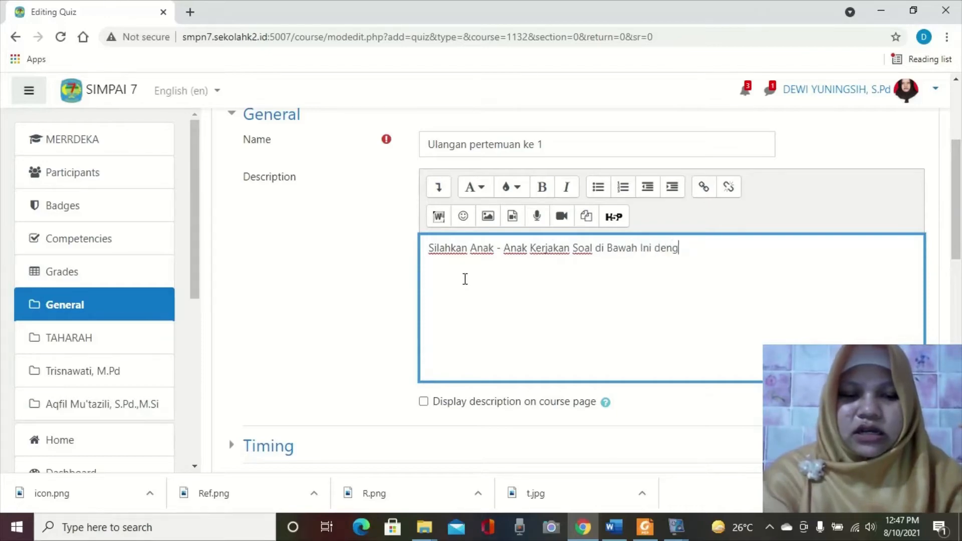
{"action": "type", "text": "a cermat"}
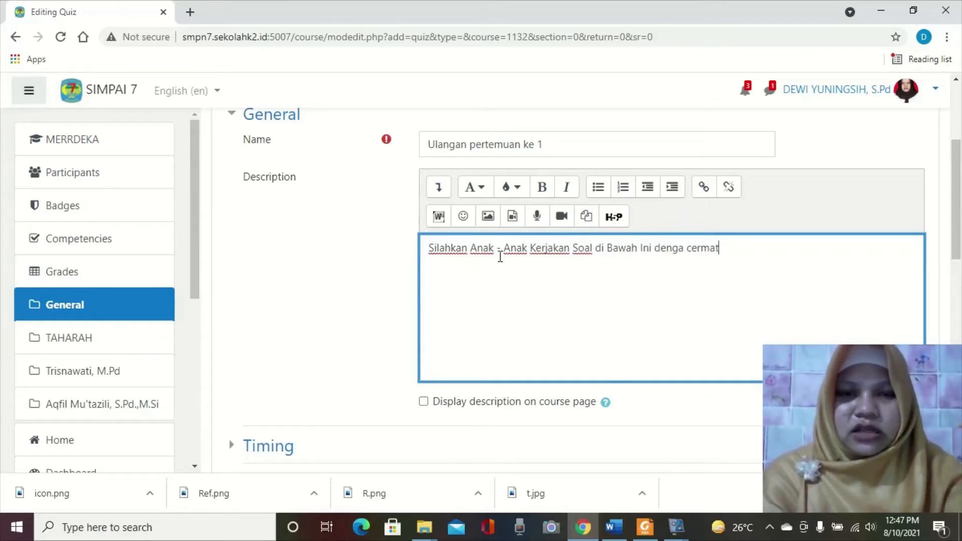
{"action": "type", "text": " dan teliti janga"}
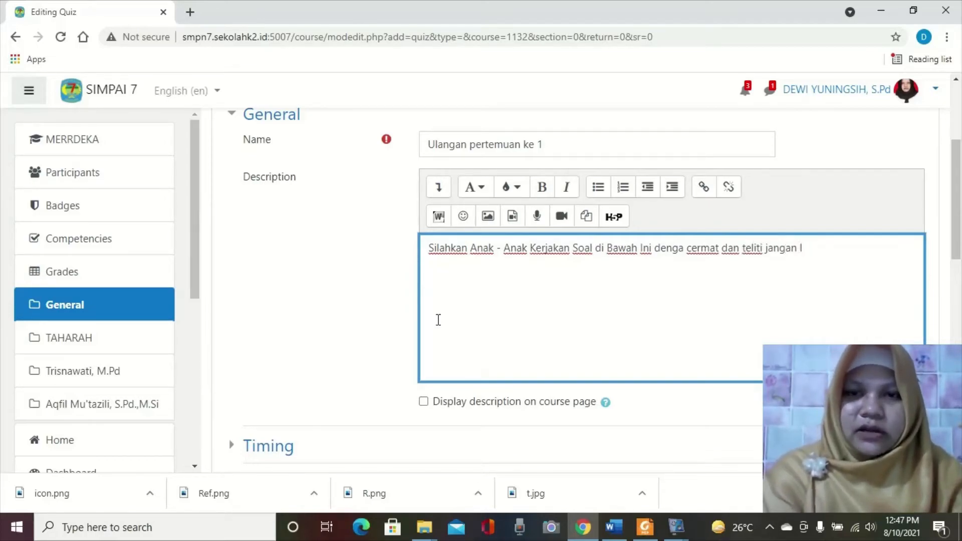
{"action": "type", "text": "ntu"}
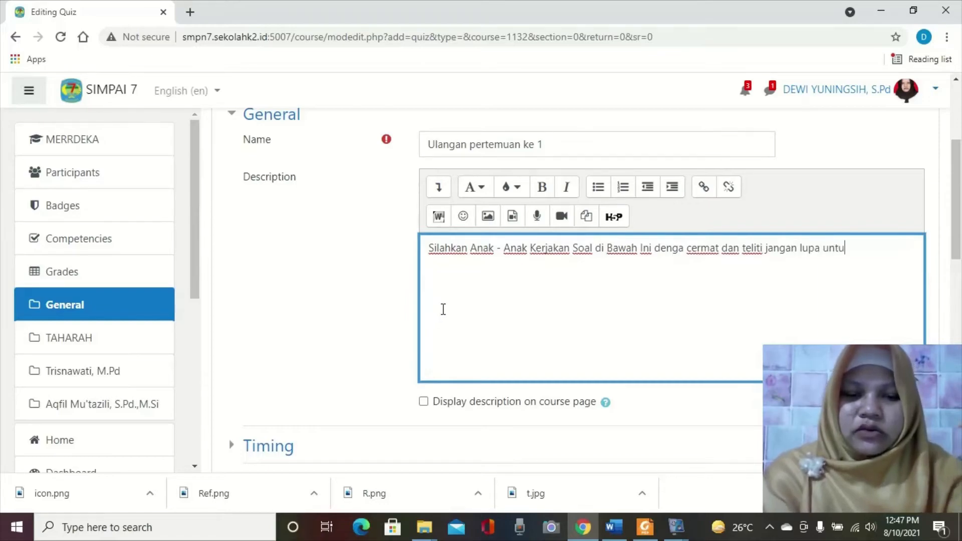
{"action": "type", "text": "k berdoa"}
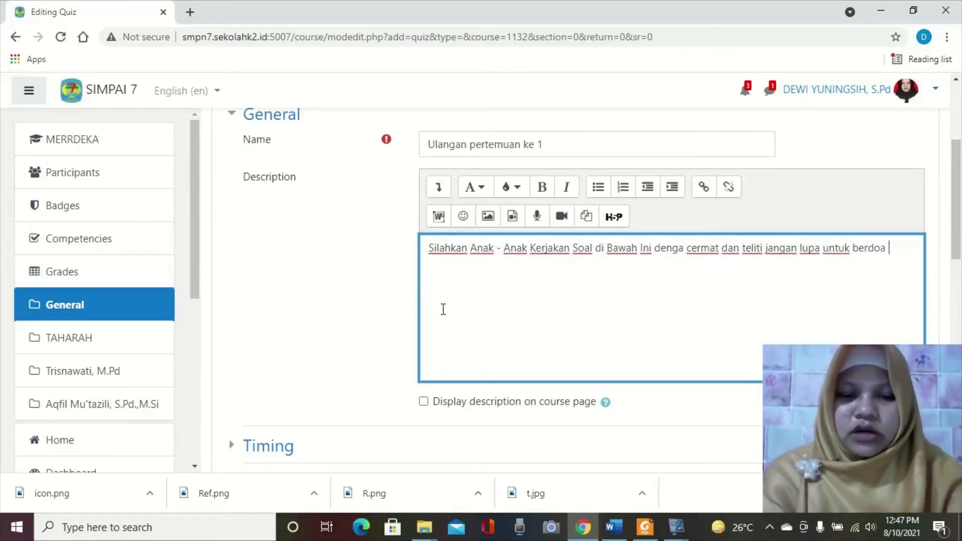
{"action": "type", "text": " terlebih dahulu"}
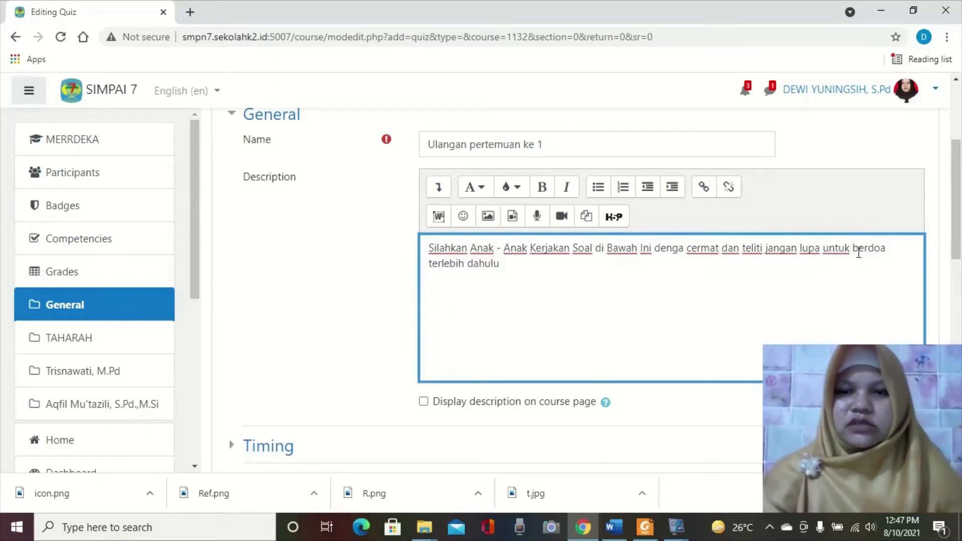
- In the quiz's Timing settings, enable the opening date and set it to 14 August 2021, 09:15
{"action": "left_click_drag", "start_coordinate": [957, 222], "coordinate": [961, 299]}
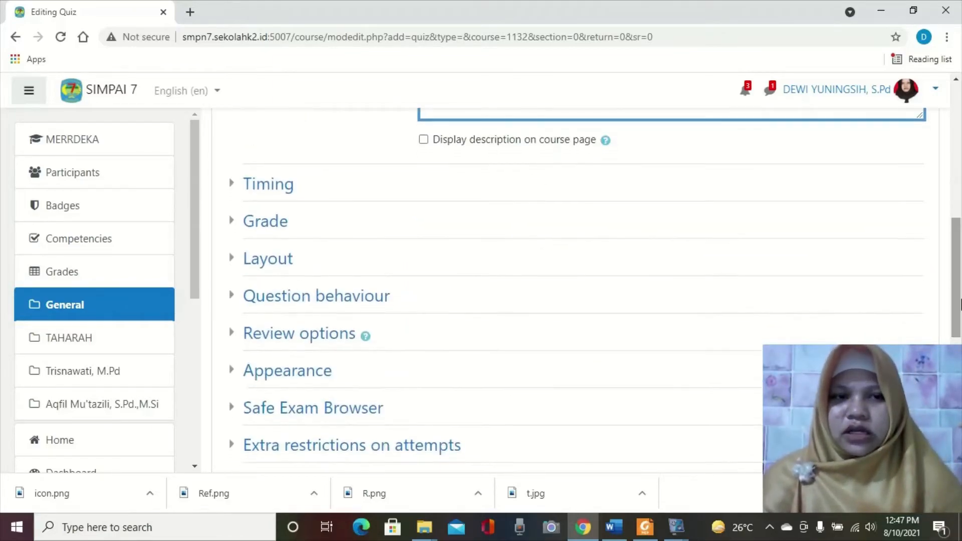
{"action": "left_click", "coordinate": [274, 192]}
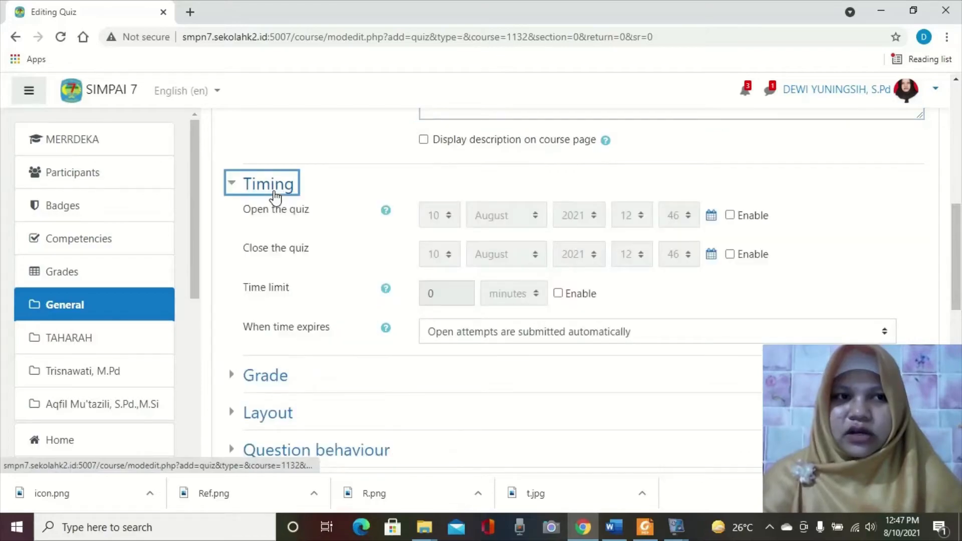
{"action": "left_click_drag", "start_coordinate": [961, 240], "coordinate": [961, 263]}
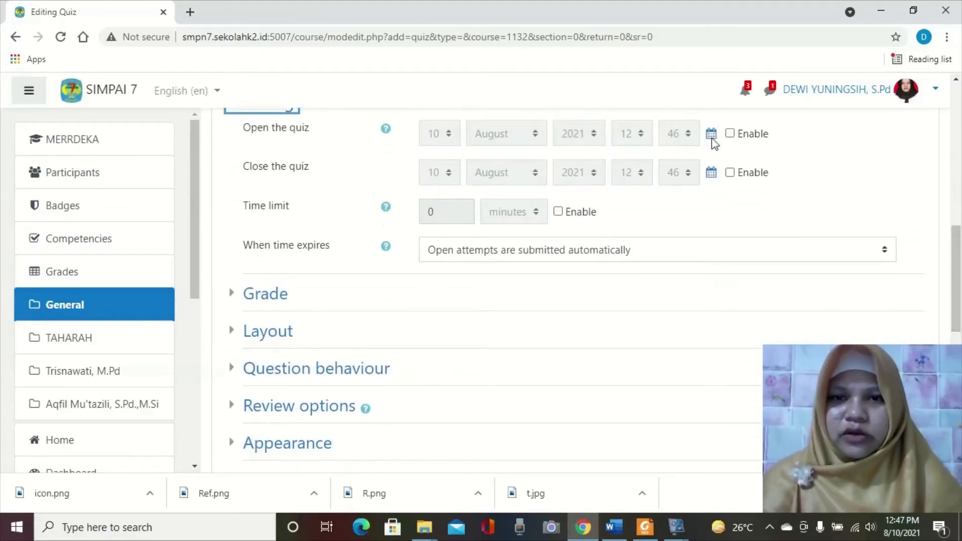
{"action": "left_click", "coordinate": [729, 133]}
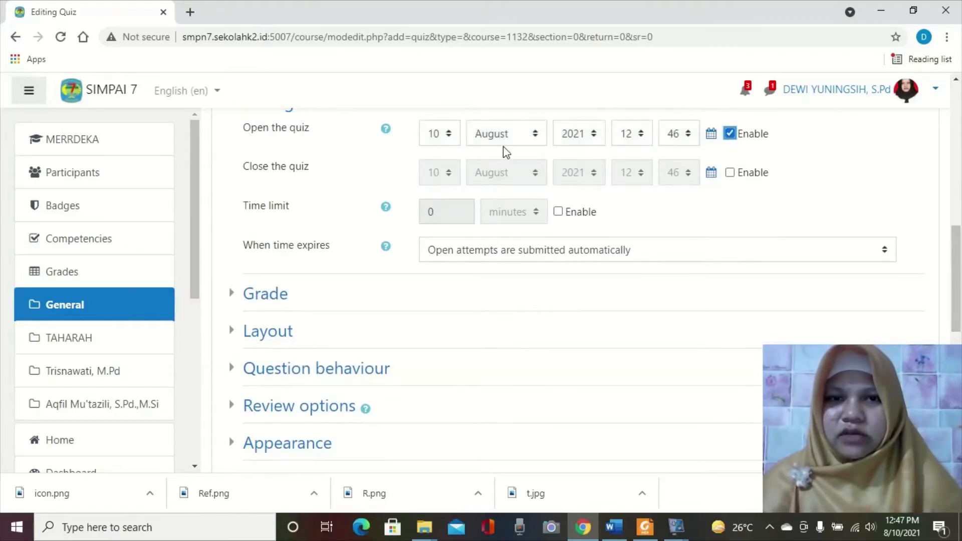
{"action": "left_click", "coordinate": [448, 134]}
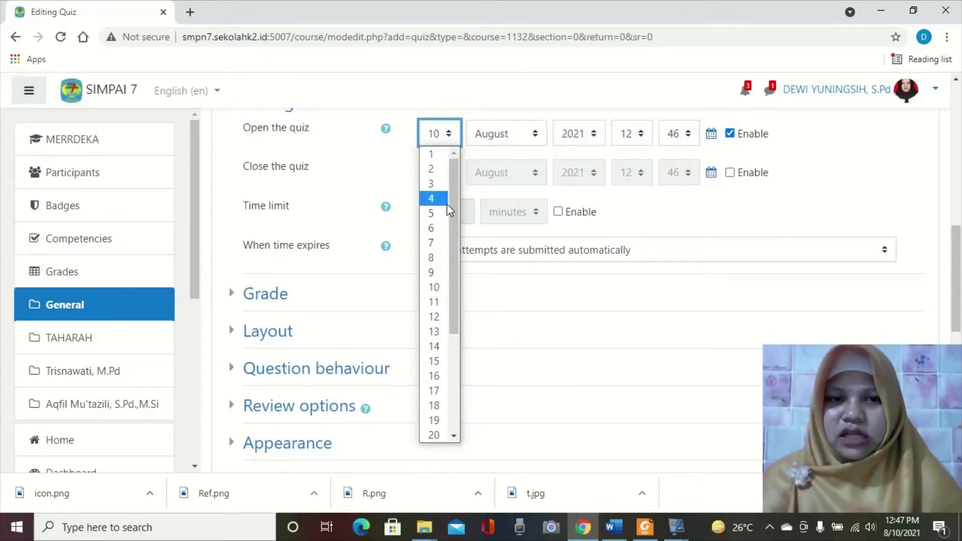
{"action": "left_click", "coordinate": [439, 346]}
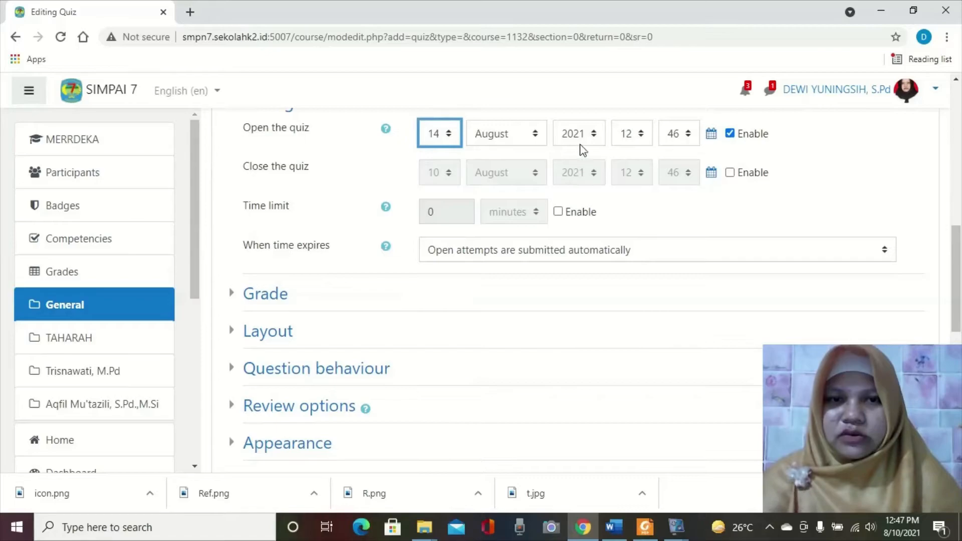
{"action": "left_click", "coordinate": [627, 134]}
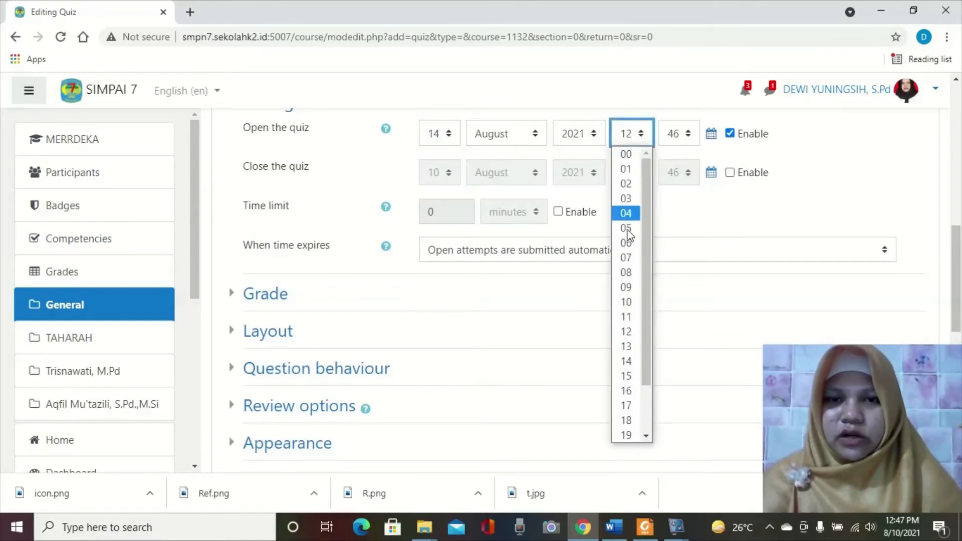
{"action": "left_click", "coordinate": [628, 287]}
{"action": "left_click", "coordinate": [680, 134]}
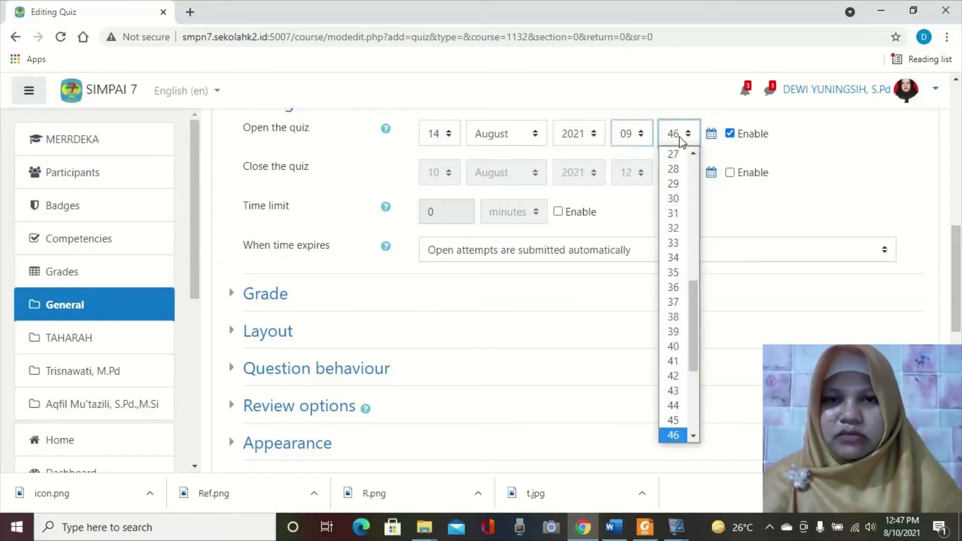
{"action": "left_click_drag", "start_coordinate": [692, 296], "coordinate": [698, 248]}
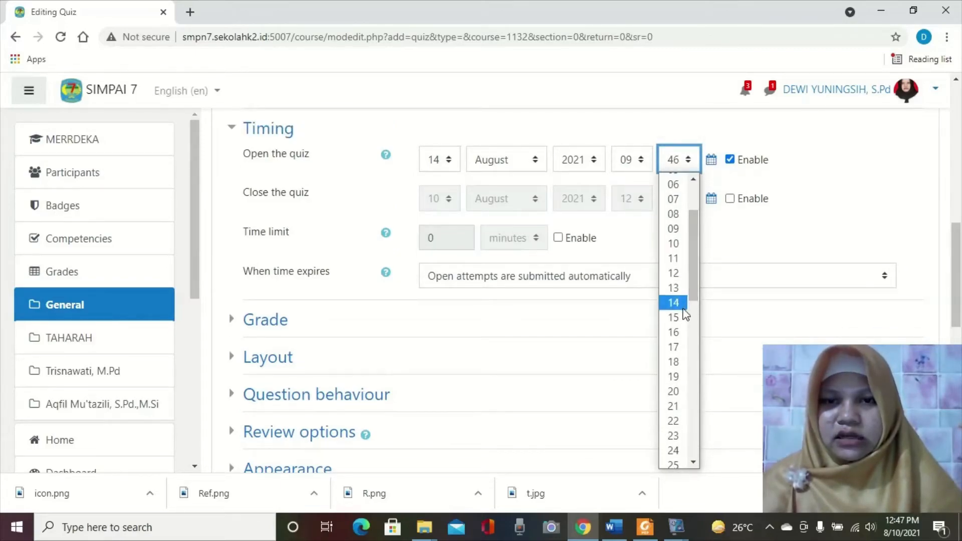
{"action": "left_click", "coordinate": [679, 318]}
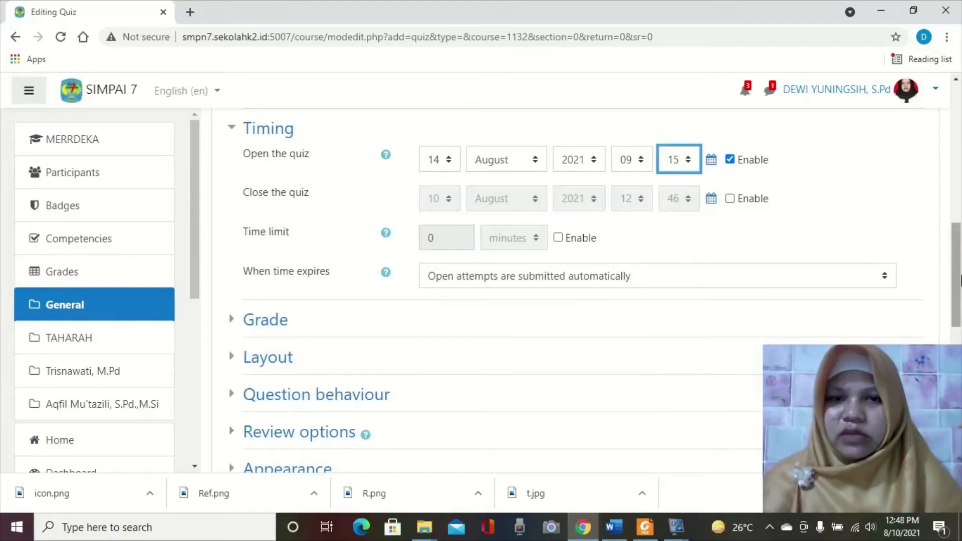
- Enable the quiz's closing date and set it to 14 August 2021, 10:45
{"action": "left_click_drag", "start_coordinate": [959, 282], "coordinate": [960, 289]}
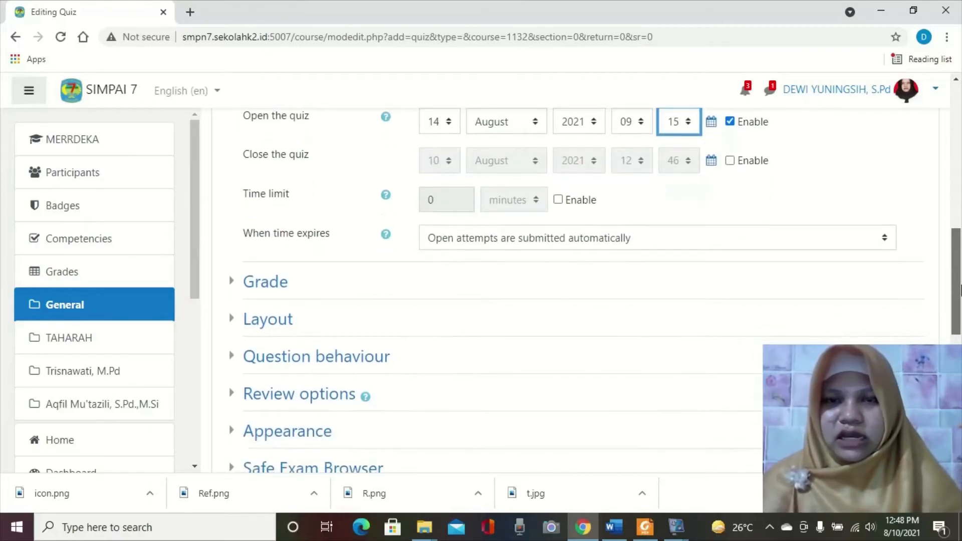
{"action": "left_click", "coordinate": [729, 161]}
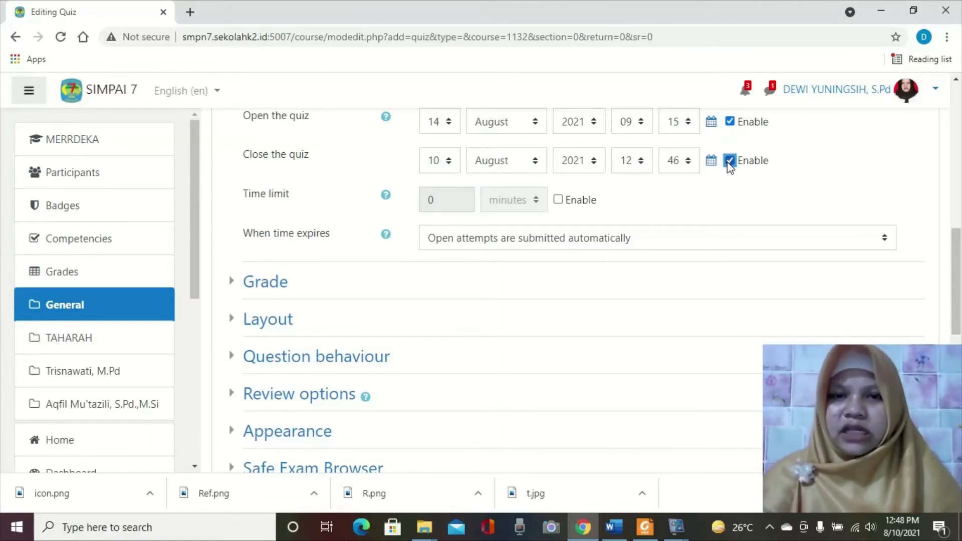
{"action": "left_click", "coordinate": [446, 169]}
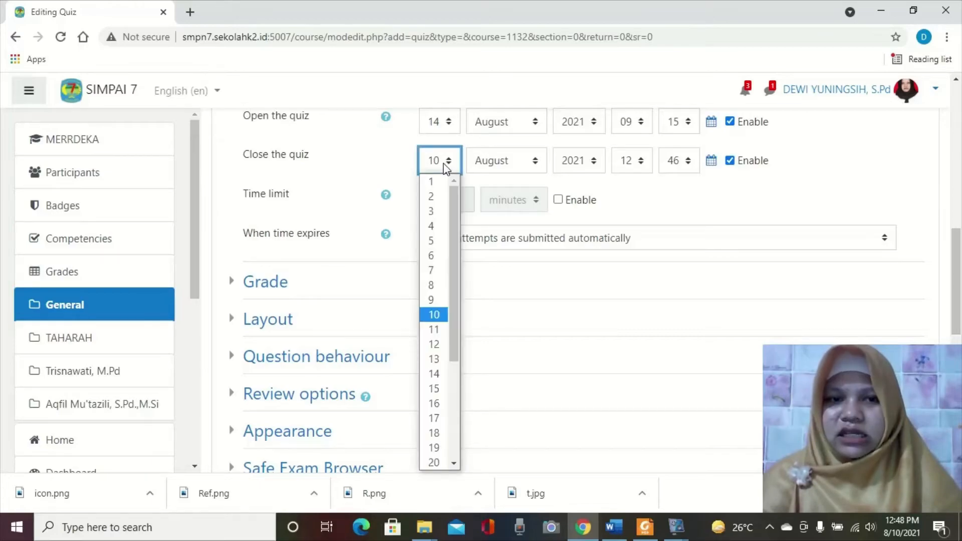
{"action": "left_click", "coordinate": [435, 373]}
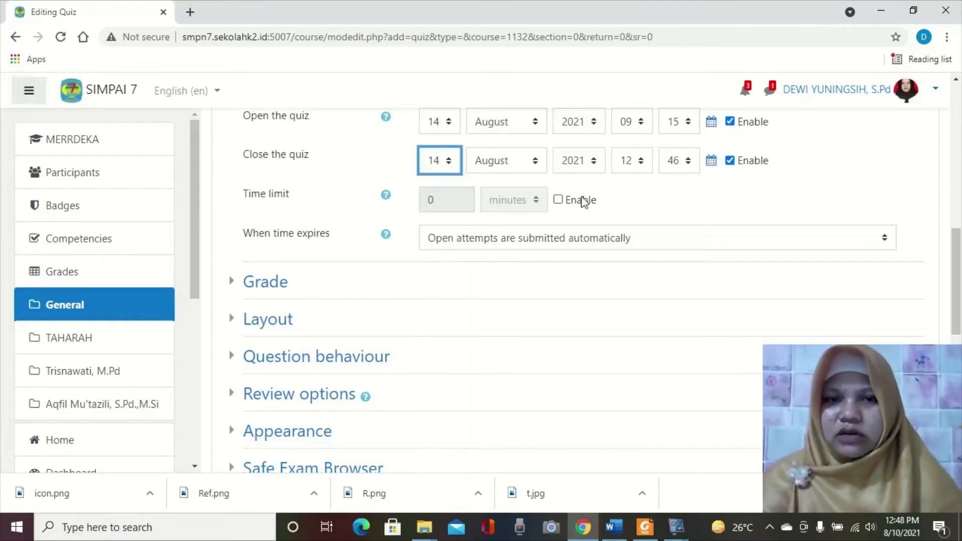
{"action": "left_click", "coordinate": [631, 169]}
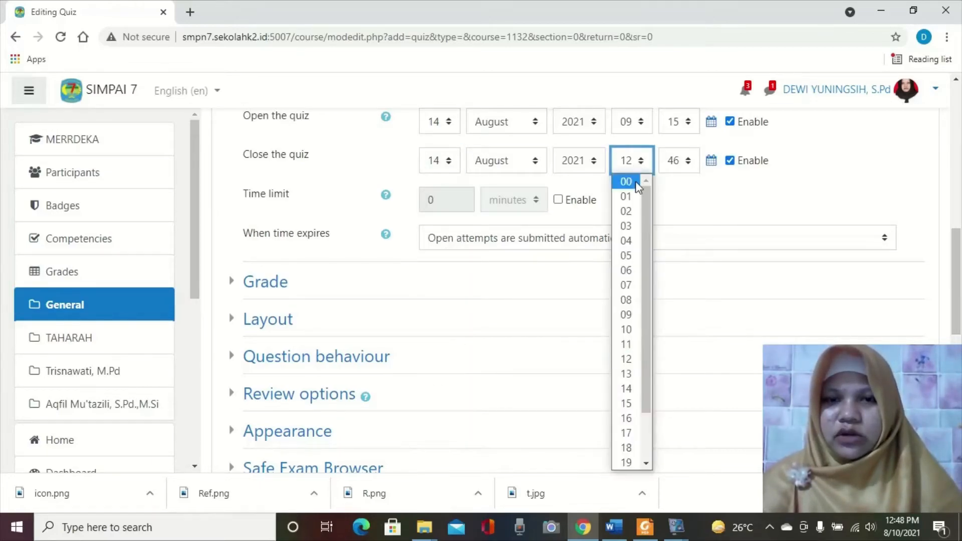
{"action": "left_click", "coordinate": [627, 330]}
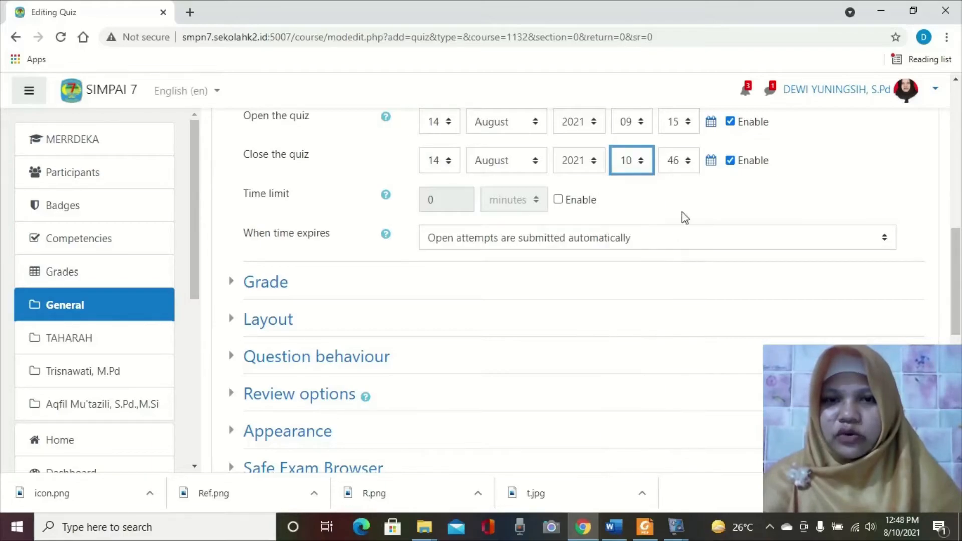
{"action": "left_click", "coordinate": [684, 170]}
{"action": "scroll", "coordinate": [682, 255], "scroll_direction": "up", "scroll_amount": 1}
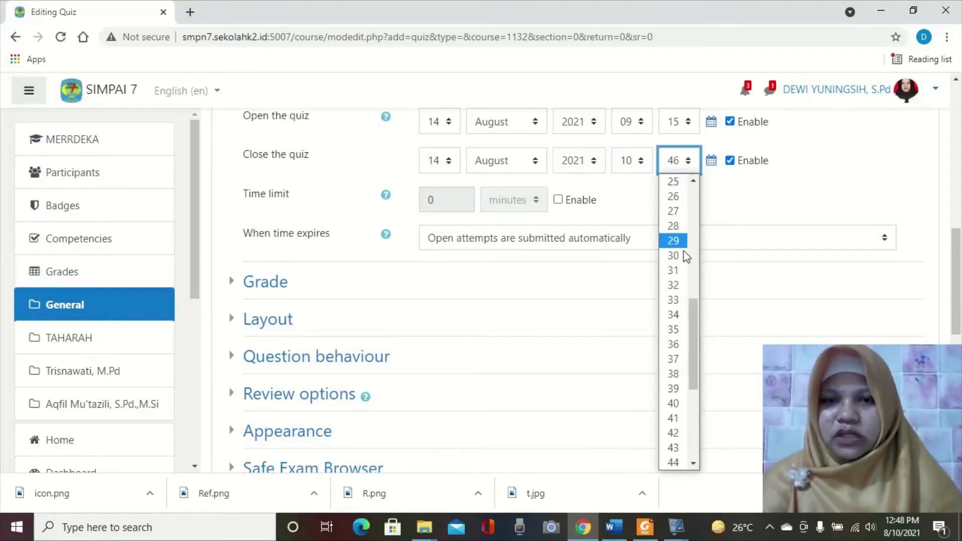
{"action": "left_click", "coordinate": [694, 464]}
{"action": "left_click", "coordinate": [680, 454]}
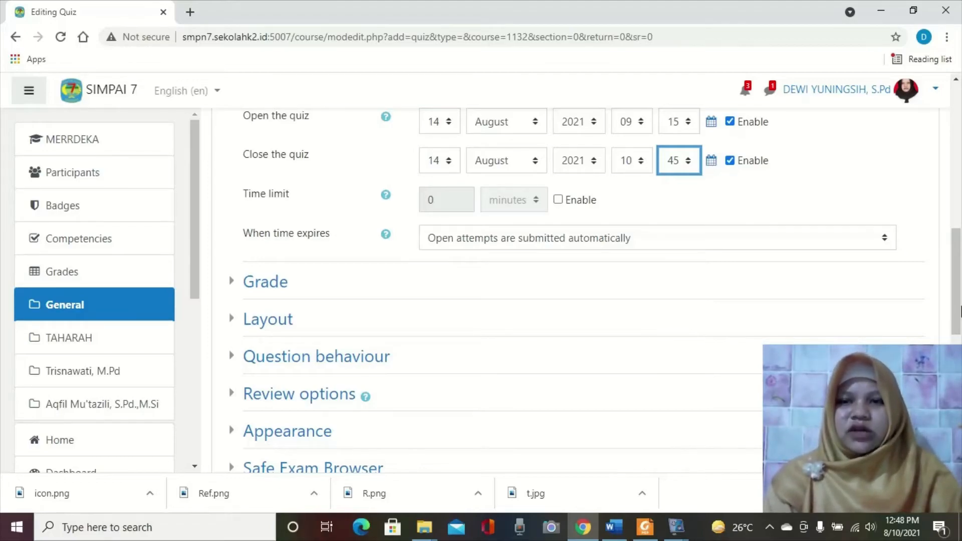
- Save and display the quiz "Ulangan pertemuan ke 1", and open it for editing its questions
{"action": "left_click_drag", "start_coordinate": [960, 306], "coordinate": [959, 416]}
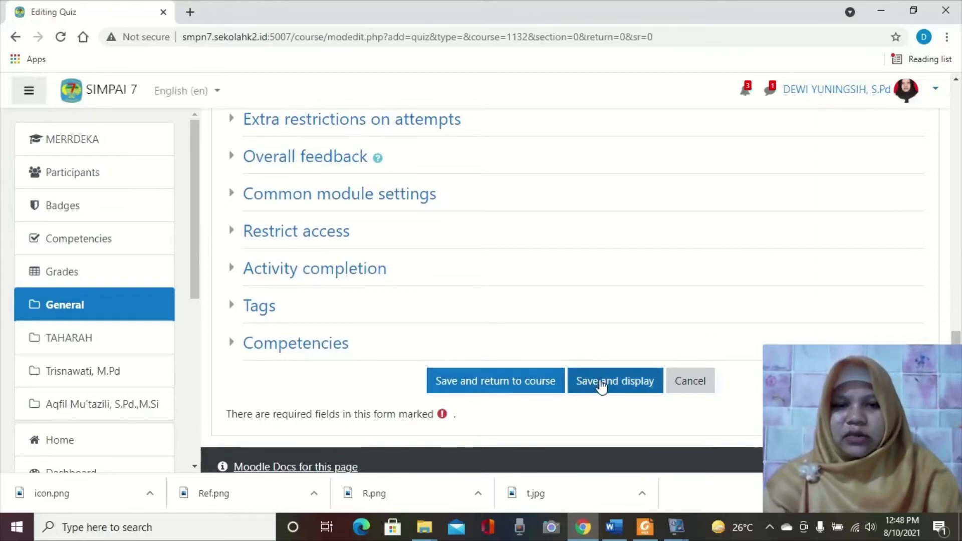
{"action": "left_click", "coordinate": [601, 384]}
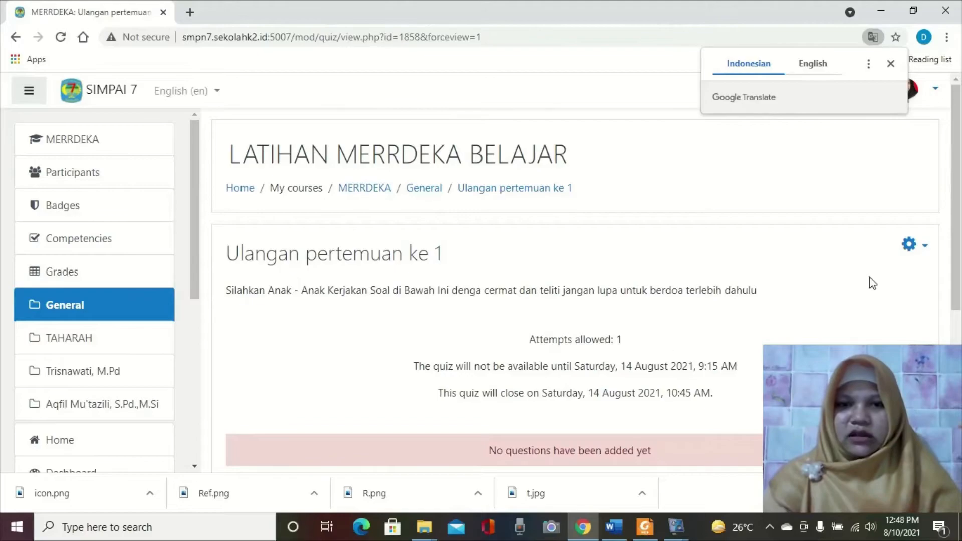
{"action": "left_click_drag", "start_coordinate": [957, 195], "coordinate": [960, 260]}
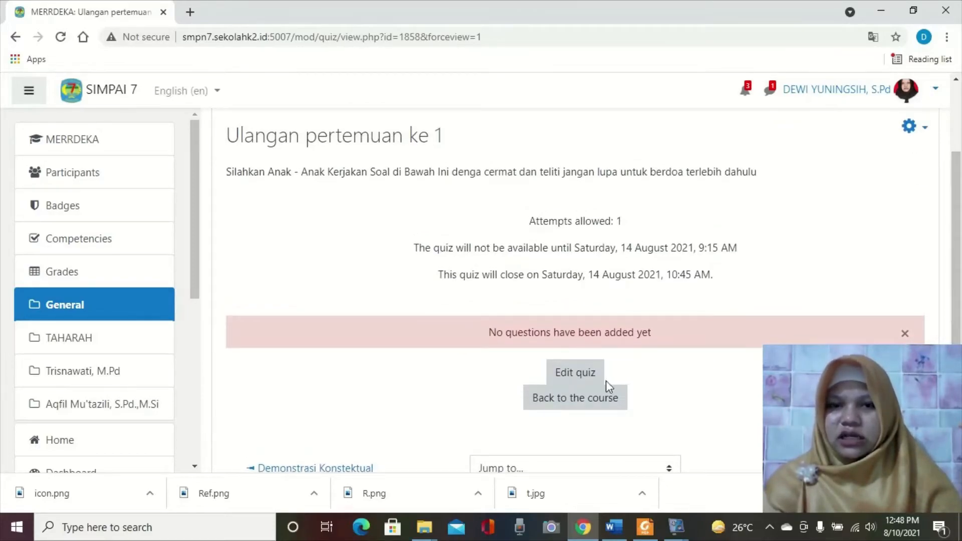
{"action": "left_click", "coordinate": [588, 379]}
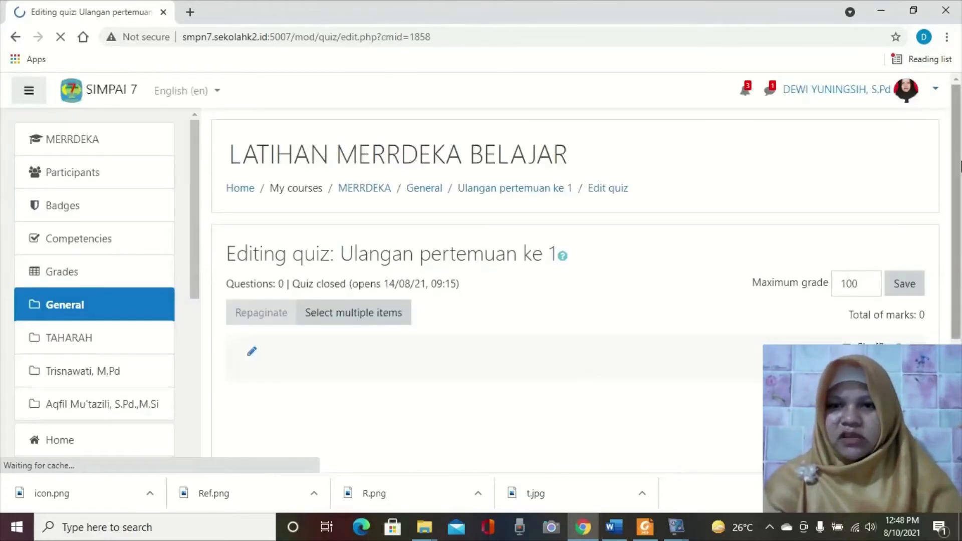
- Start adding a new question of the Multiple choice type to the quiz
{"action": "scroll", "coordinate": [959, 236], "scroll_direction": "down", "scroll_amount": 2}
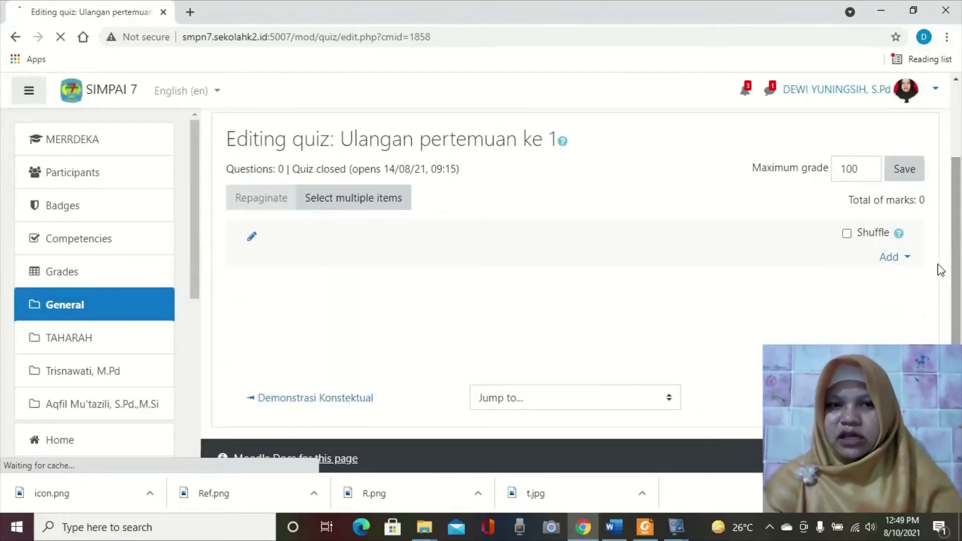
{"action": "left_click", "coordinate": [894, 260]}
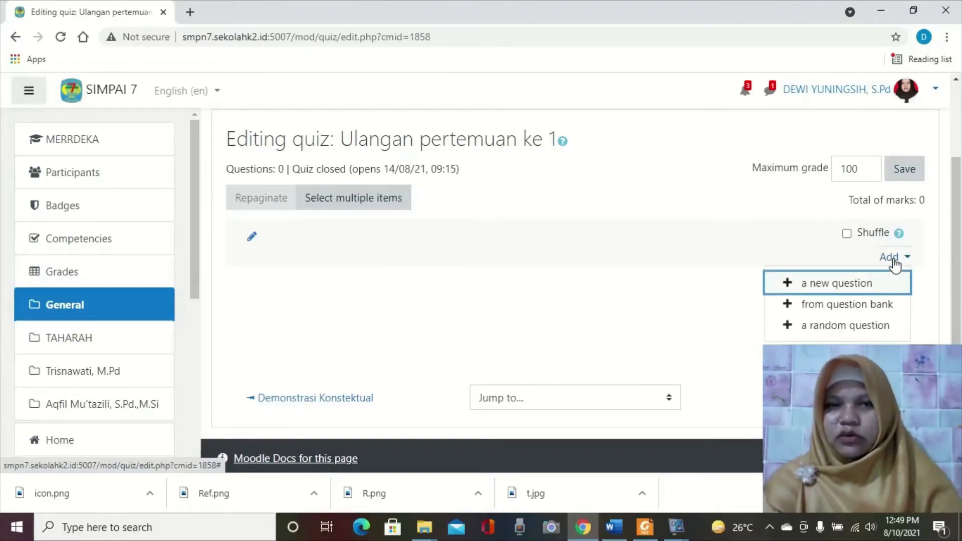
{"action": "left_click", "coordinate": [854, 296]}
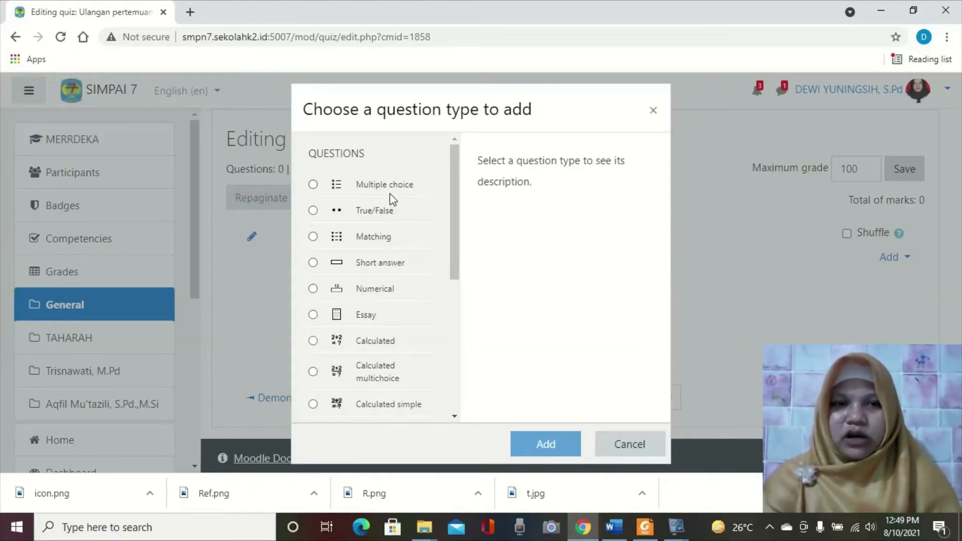
{"action": "left_click", "coordinate": [314, 186]}
{"action": "left_click", "coordinate": [546, 445]}
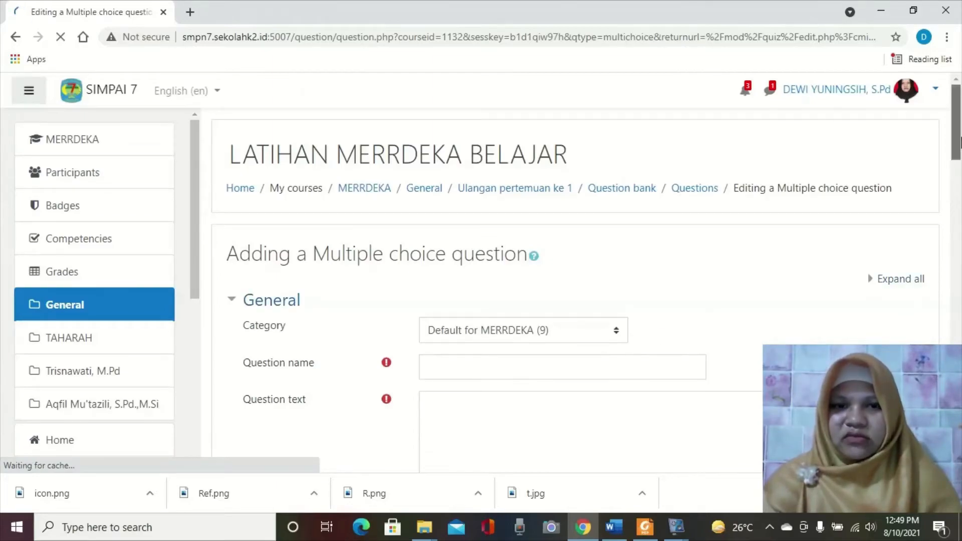
- Name the multiple choice question "1" and enter the question text "Apa yang dimaksud denga Al-Qur'an?"
{"action": "left_click_drag", "start_coordinate": [958, 139], "coordinate": [959, 164]}
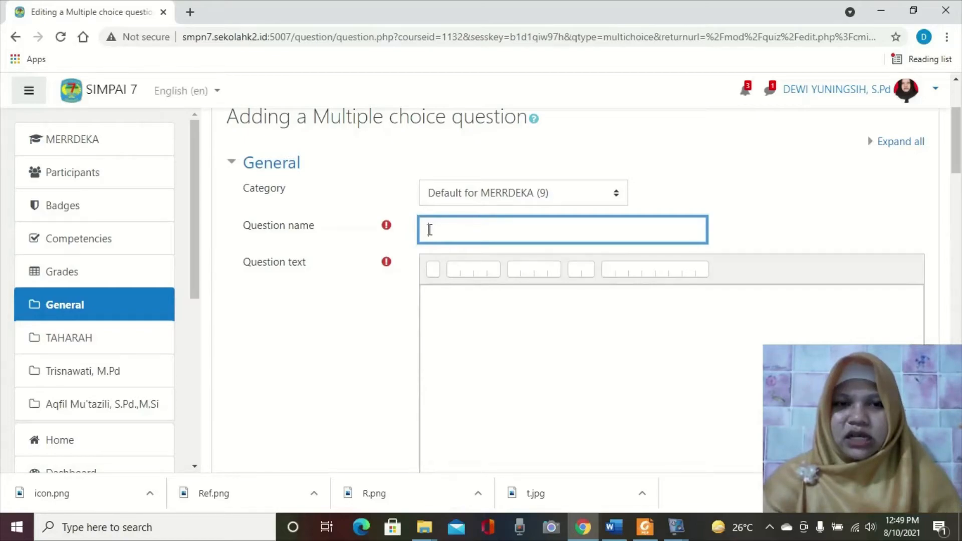
{"action": "type", "text": "1"}
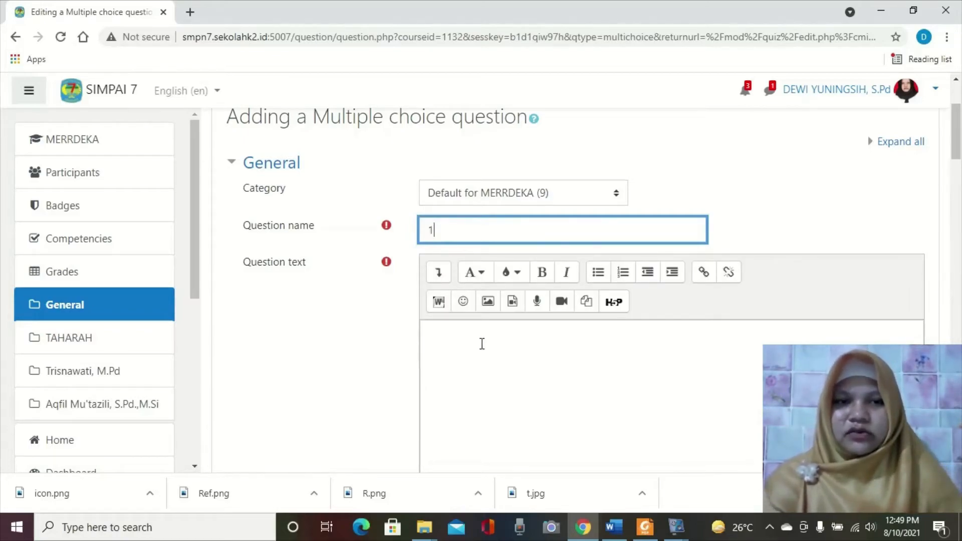
{"action": "left_click", "coordinate": [479, 355]}
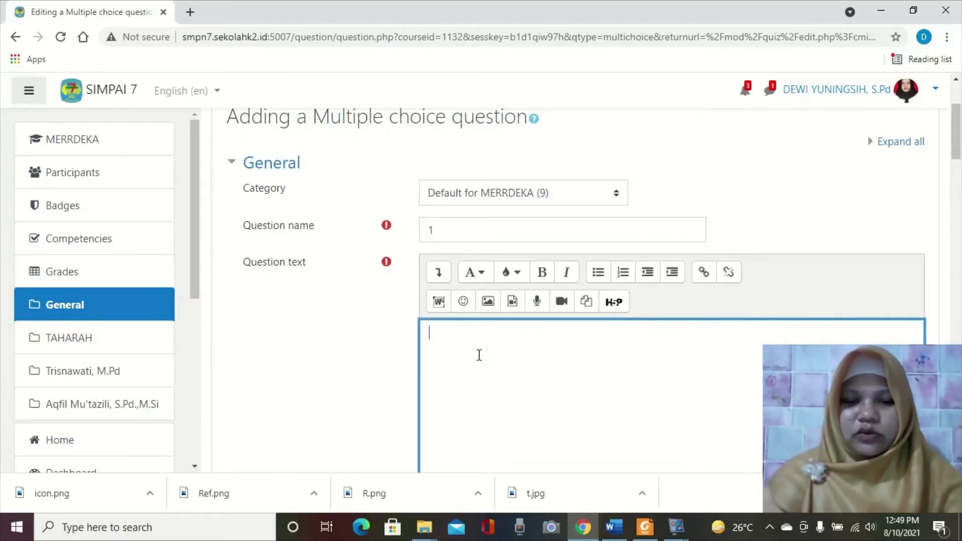
{"action": "type", "text": "Apa y"}
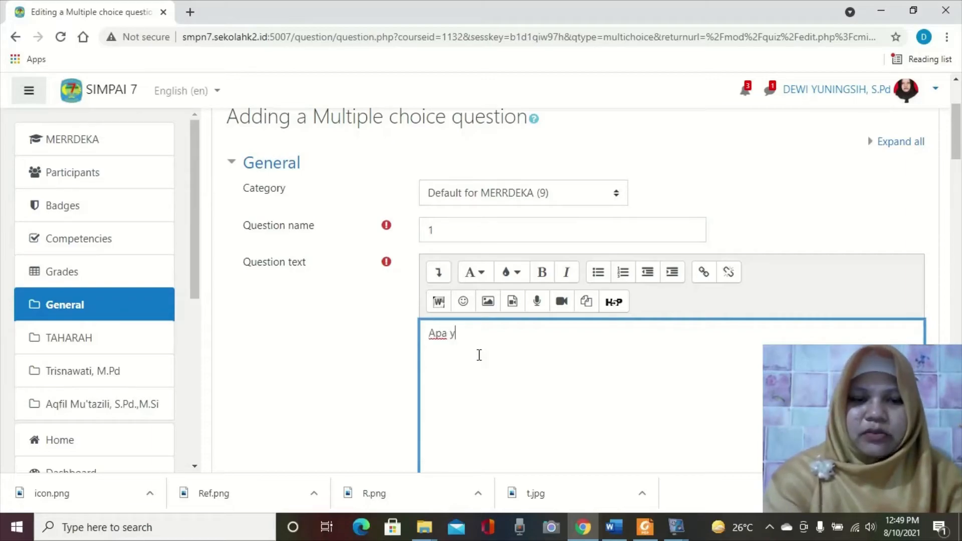
{"action": "type", "text": "ang dimaksud den"}
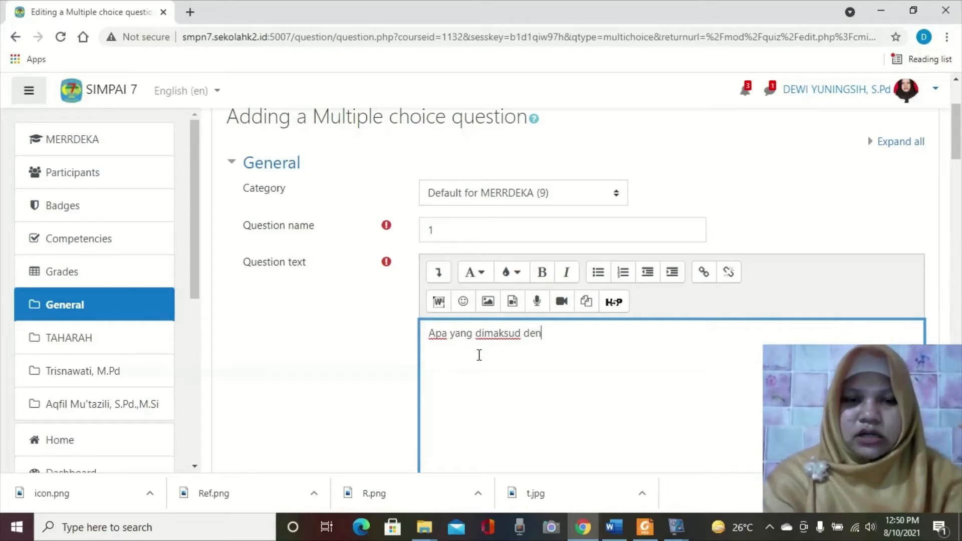
{"action": "type", "text": "-Qur'an"}
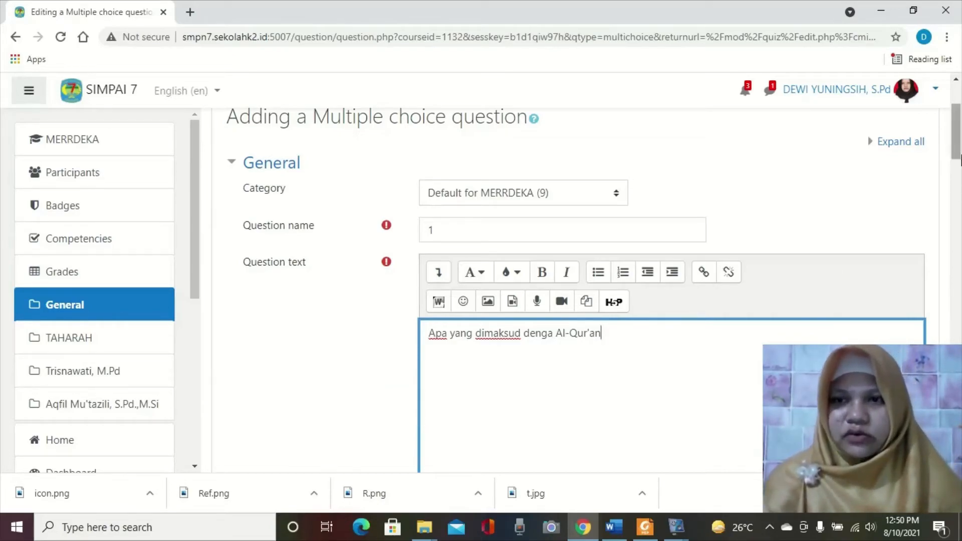
{"action": "left_click_drag", "start_coordinate": [960, 153], "coordinate": [960, 175]}
{"action": "type", "text": "ur'an"}
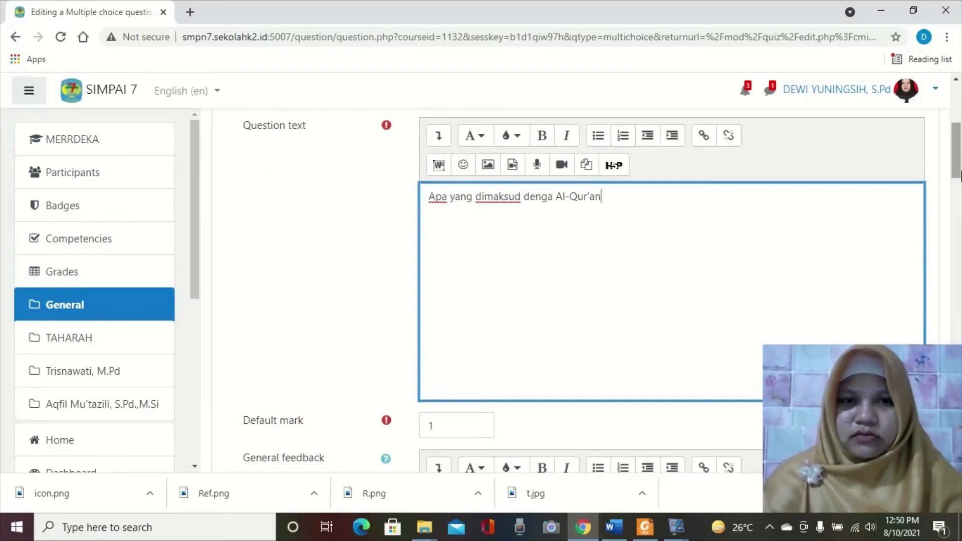
{"action": "type", "text": "?"}
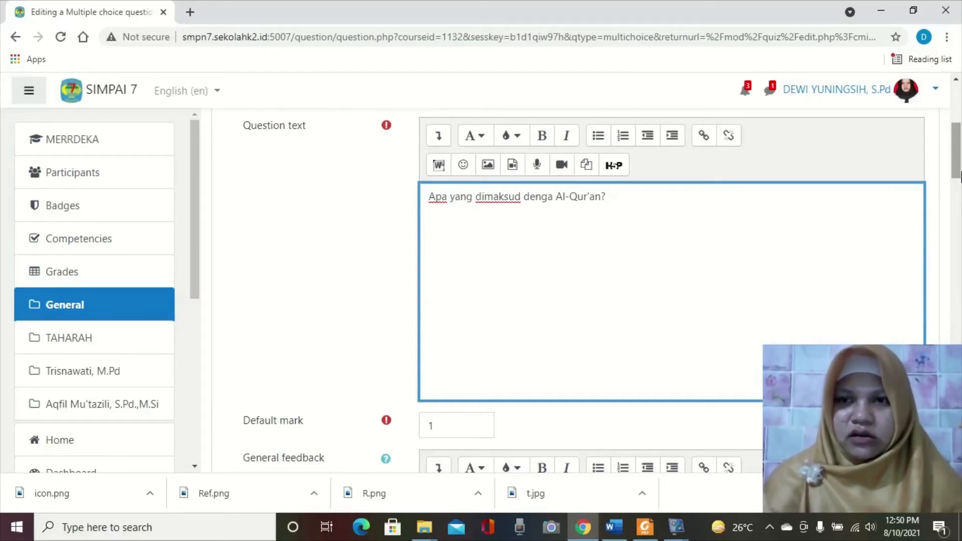
- Enter "Pedoman" as the answer text of Choice 1
{"action": "left_click_drag", "start_coordinate": [960, 175], "coordinate": [959, 258]}
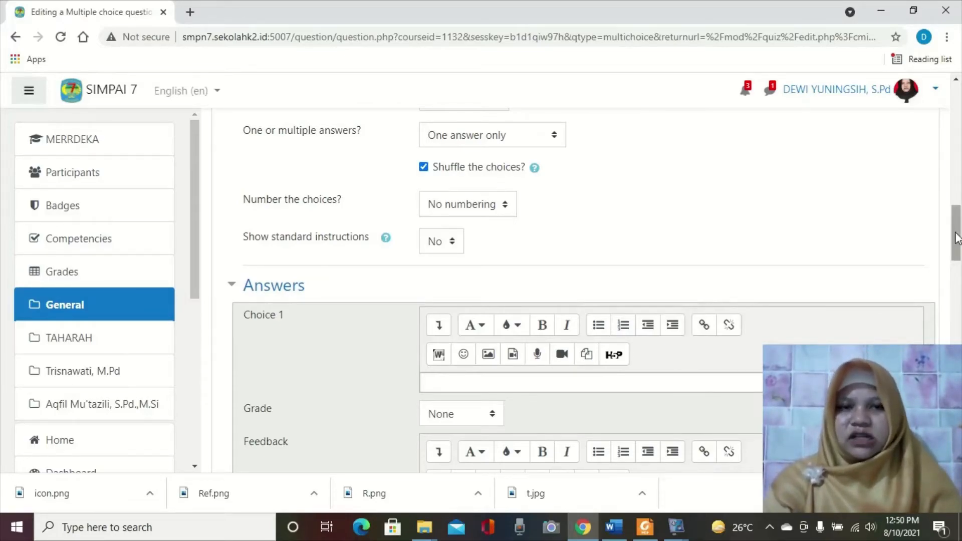
{"action": "left_click", "coordinate": [424, 170]}
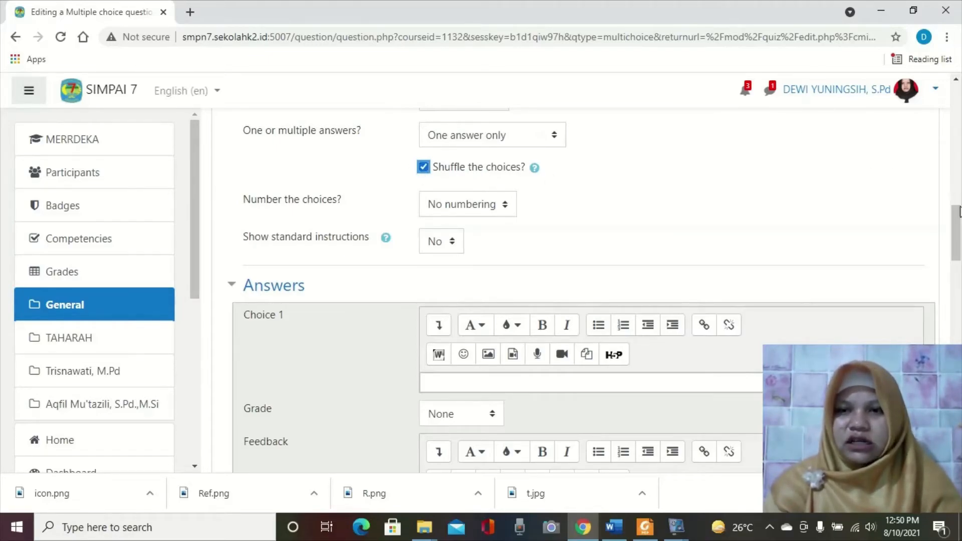
{"action": "left_click_drag", "start_coordinate": [959, 210], "coordinate": [959, 245]}
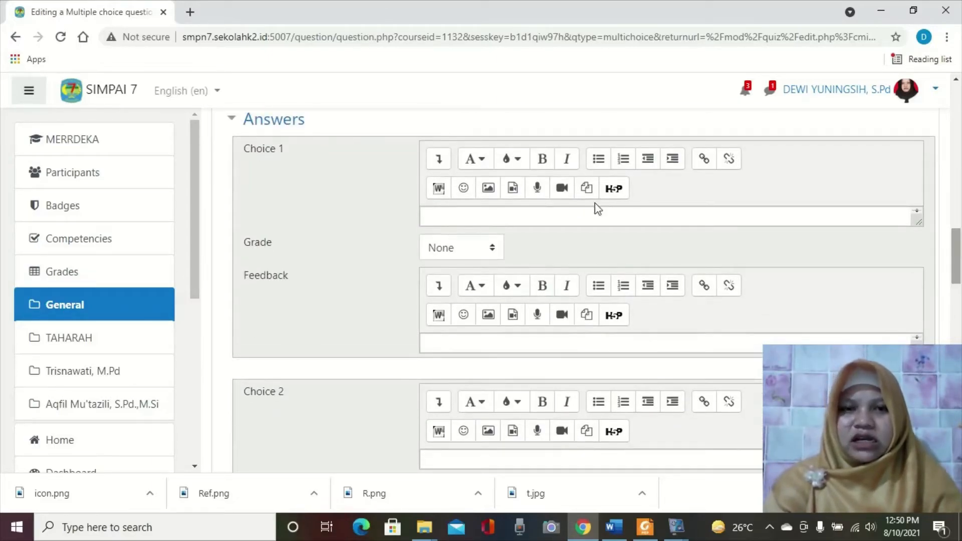
{"action": "left_click", "coordinate": [499, 213]}
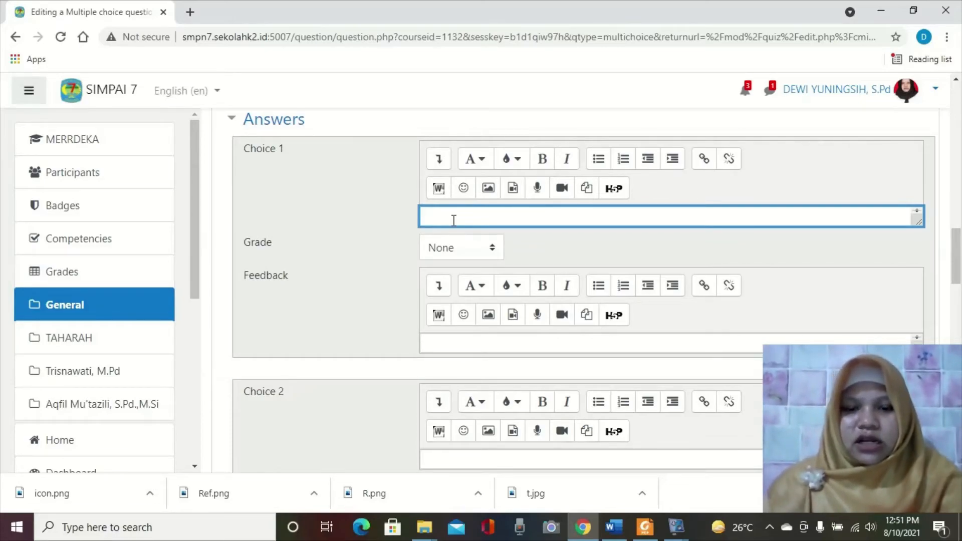
{"action": "type", "text": "aapedoma"}
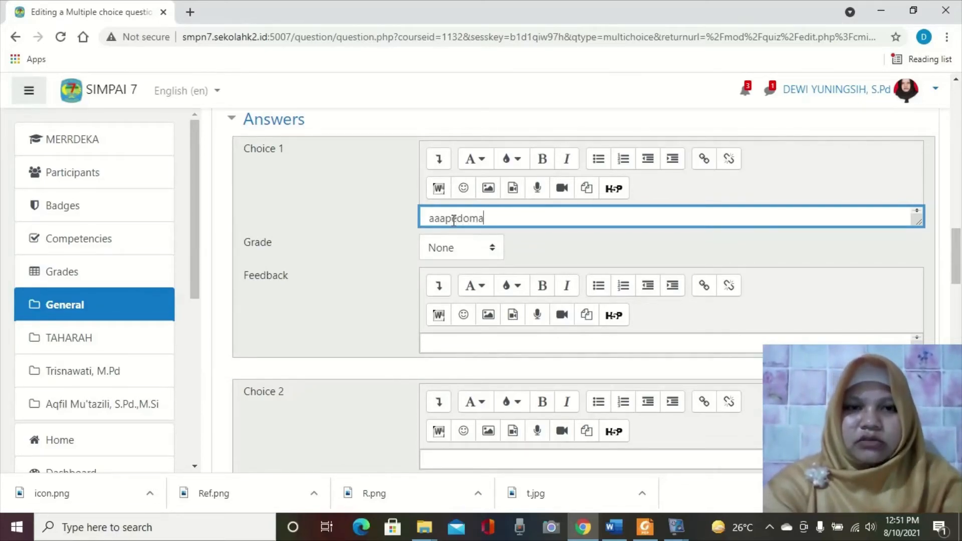
{"action": "type", "text": "n"}
{"action": "key", "text": "BackSpace"}
{"action": "key", "text": "BackSpace"}
{"action": "key", "text": "BackSpace"}
{"action": "key", "text": "BackSpace"}
{"action": "key", "text": "BackSpace"}
{"action": "key", "text": "BackSpace"}
{"action": "key", "text": "BackSpace"}
{"action": "key", "text": "BackSpace"}
{"action": "key", "text": "BackSpace"}
{"action": "key", "text": "BackSpace"}
{"action": "key", "text": "BackSpace"}
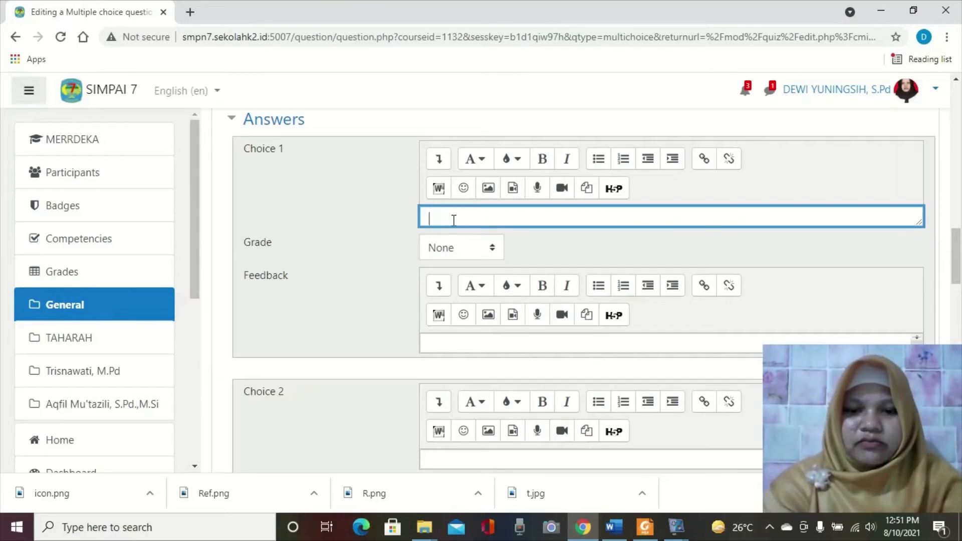
{"action": "type", "text": "Pedoman"}
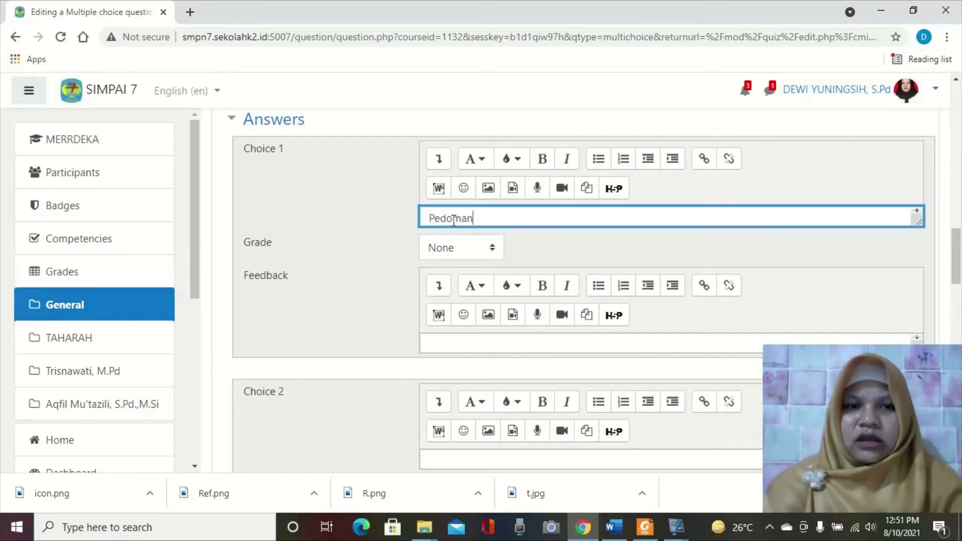
- Enter "Petunjuk" as the answer text of Choice 2 and "MUkjizat" as that of Choice 3
{"action": "left_click_drag", "start_coordinate": [958, 244], "coordinate": [958, 278]}
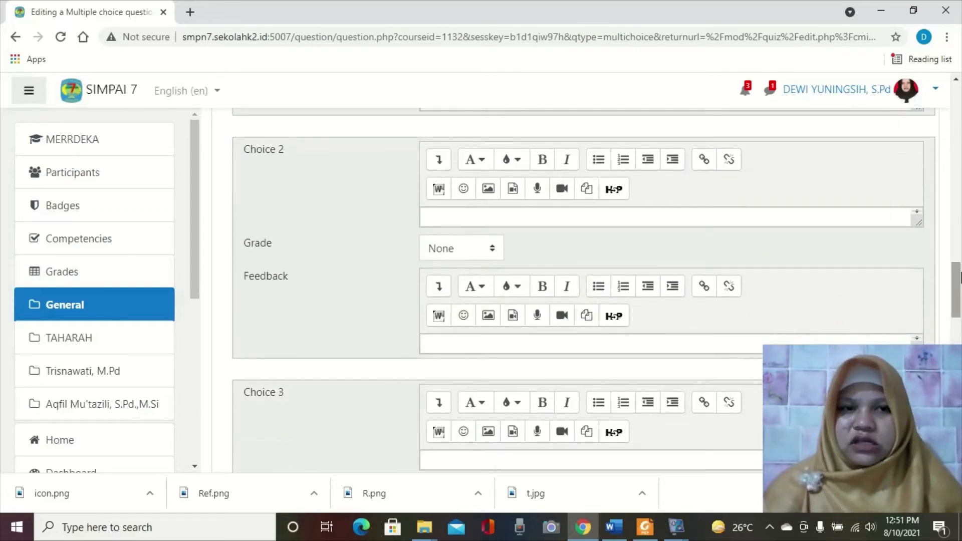
{"action": "left_click", "coordinate": [483, 223]}
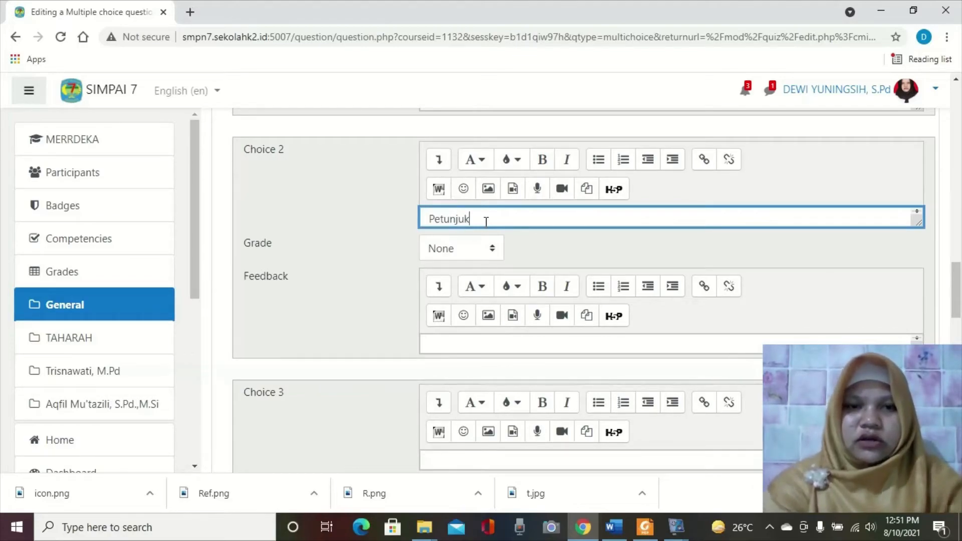
{"action": "left_click_drag", "start_coordinate": [959, 266], "coordinate": [958, 299]}
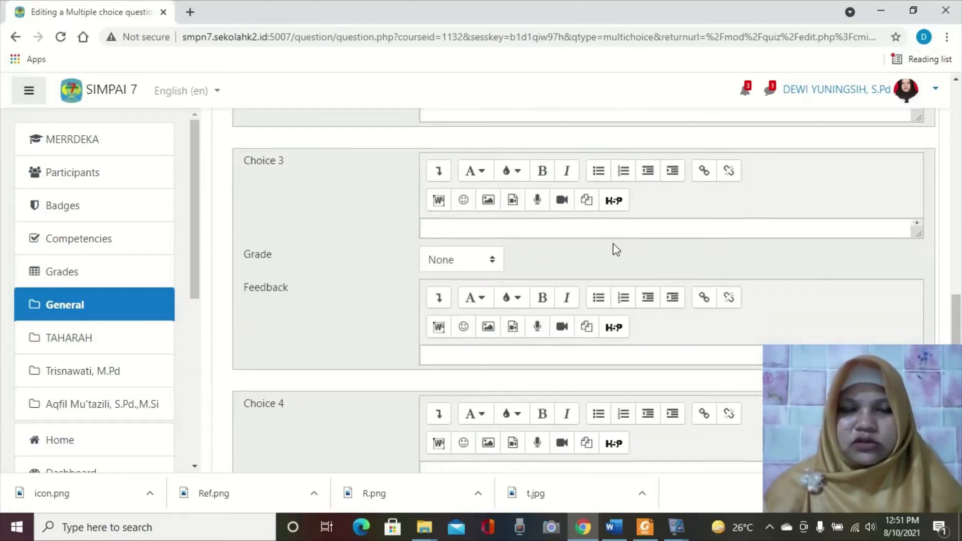
{"action": "left_click", "coordinate": [520, 233]}
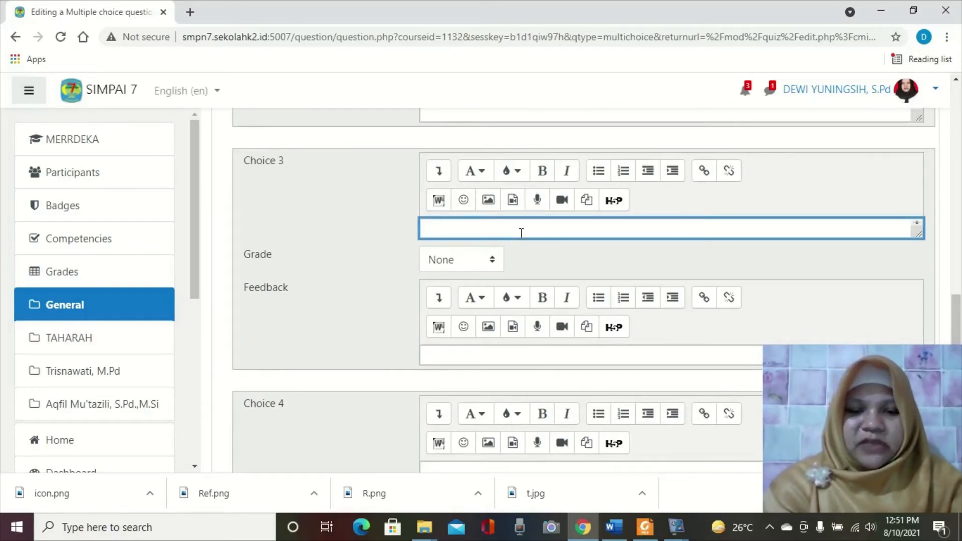
{"action": "type", "text": "MUK"}
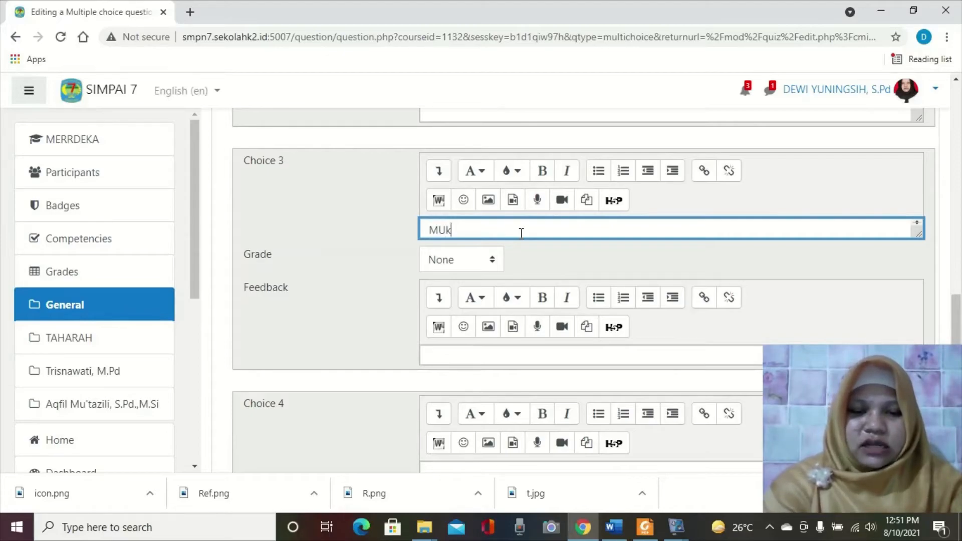
{"action": "type", "text": "jizat"}
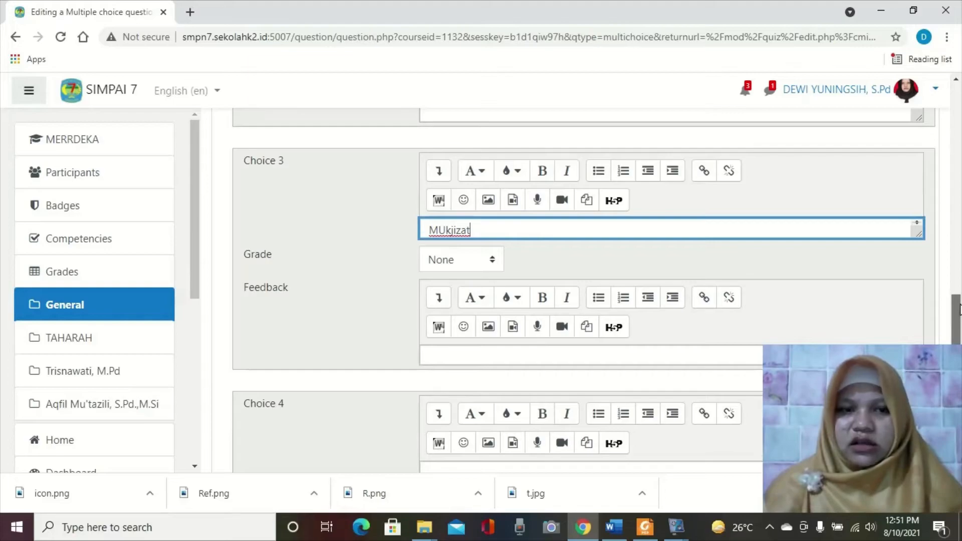
- Enter "Yang dimiliki Nabi Isa" as the answer text of Choice 4
{"action": "left_click_drag", "start_coordinate": [959, 309], "coordinate": [960, 342]}
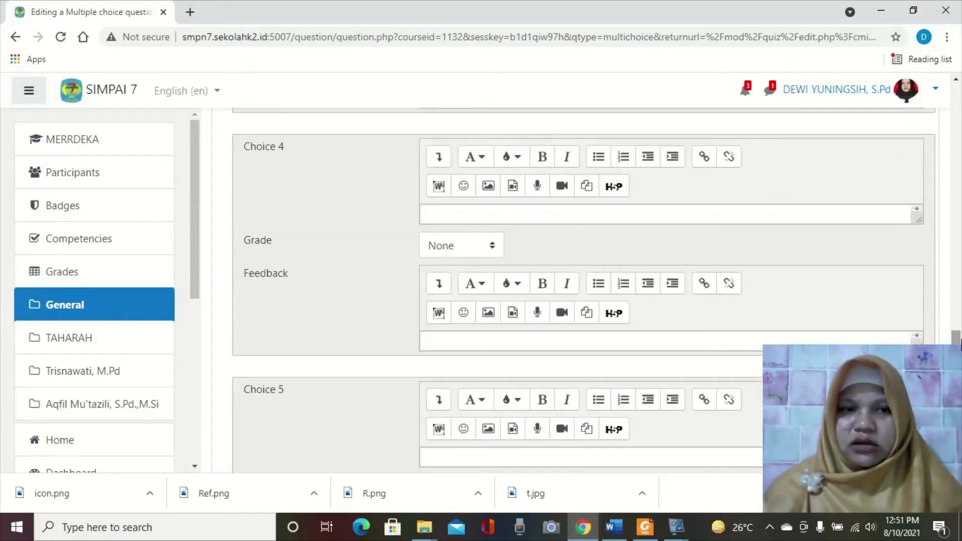
{"action": "left_click", "coordinate": [490, 219]}
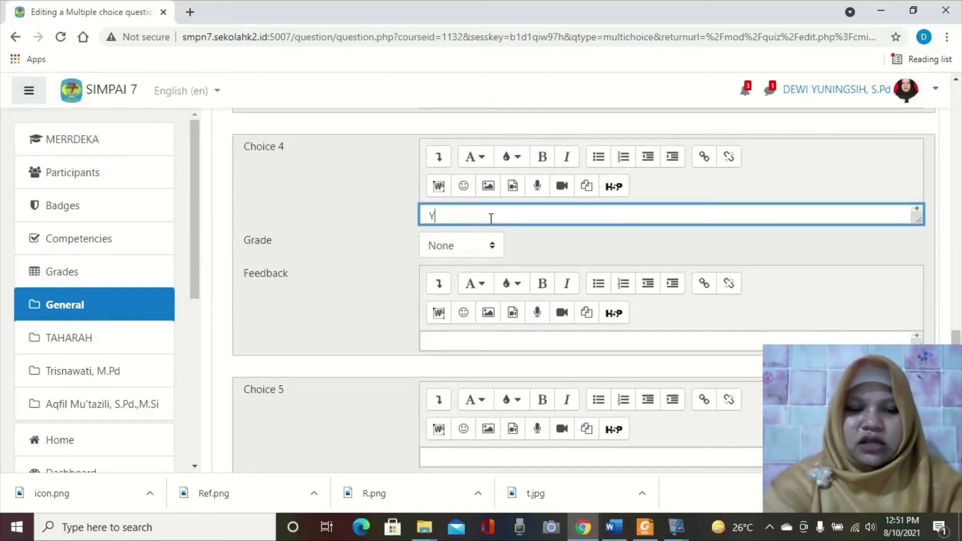
{"action": "type", "text": "Yang dimilik"}
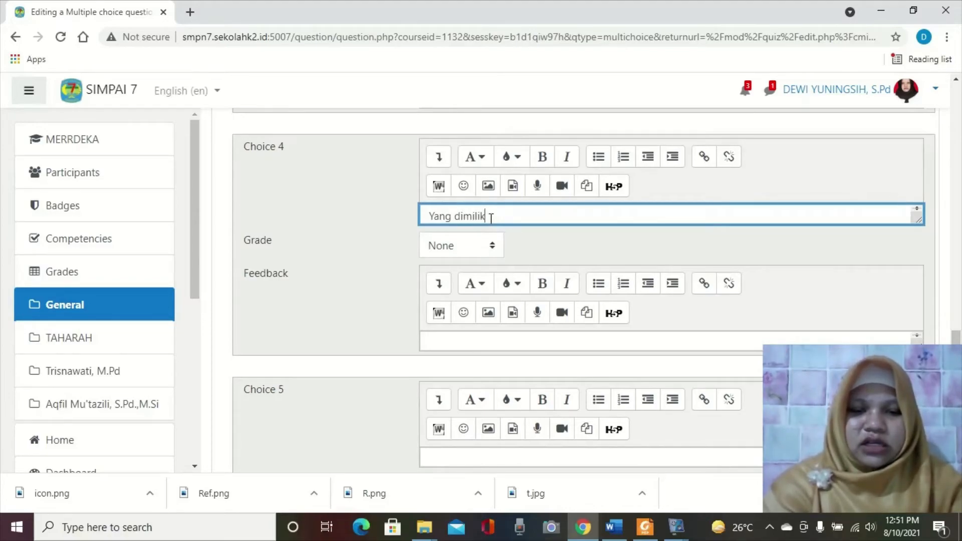
{"action": "type", "text": "i Nabi Isa"}
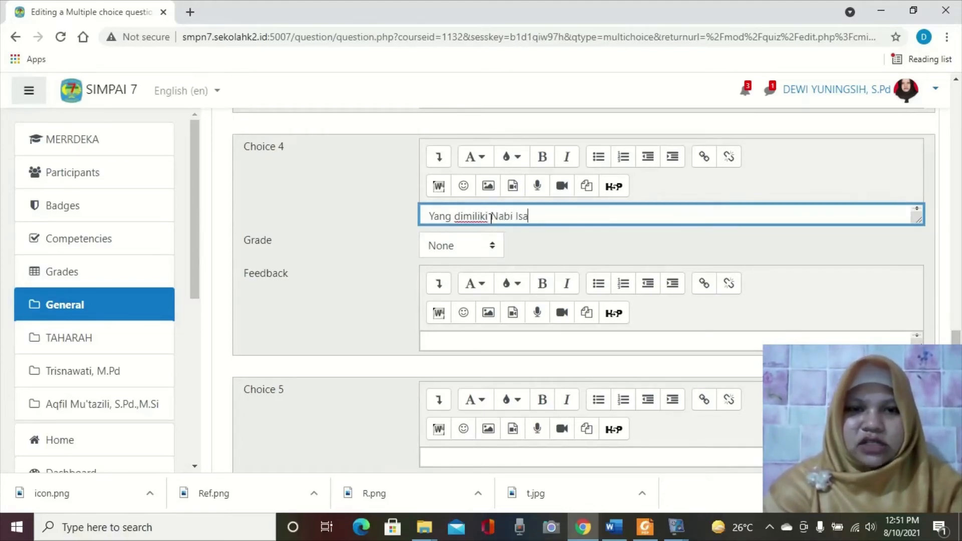
- Append the word "Kecuali" to the end of the question text, after the question mark
{"action": "left_click_drag", "start_coordinate": [957, 340], "coordinate": [958, 129]}
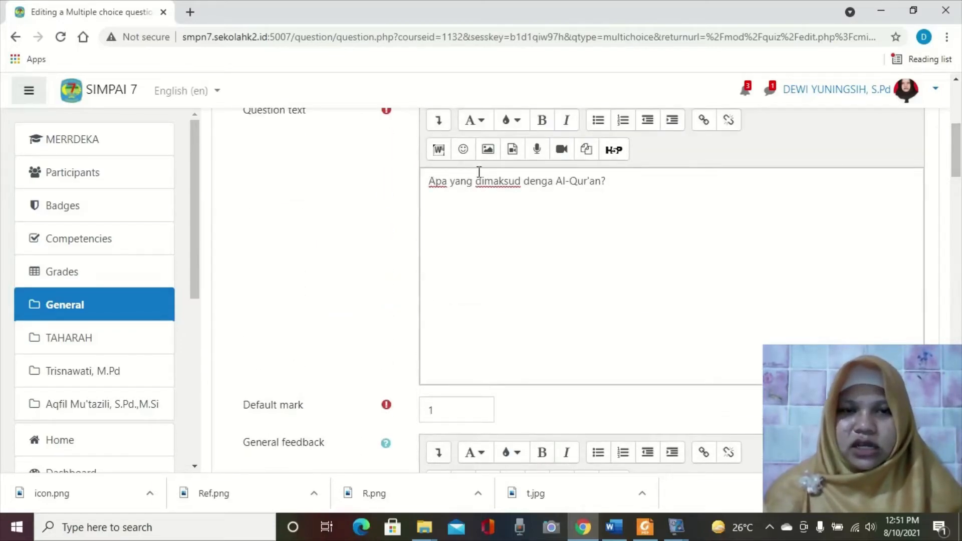
{"action": "left_click", "coordinate": [613, 180]}
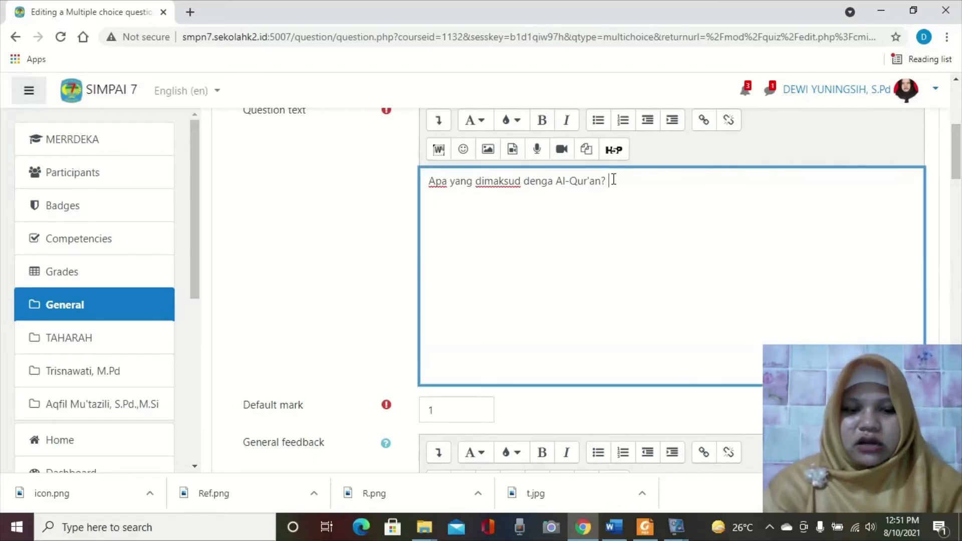
{"action": "type", "text": "Kecuali"}
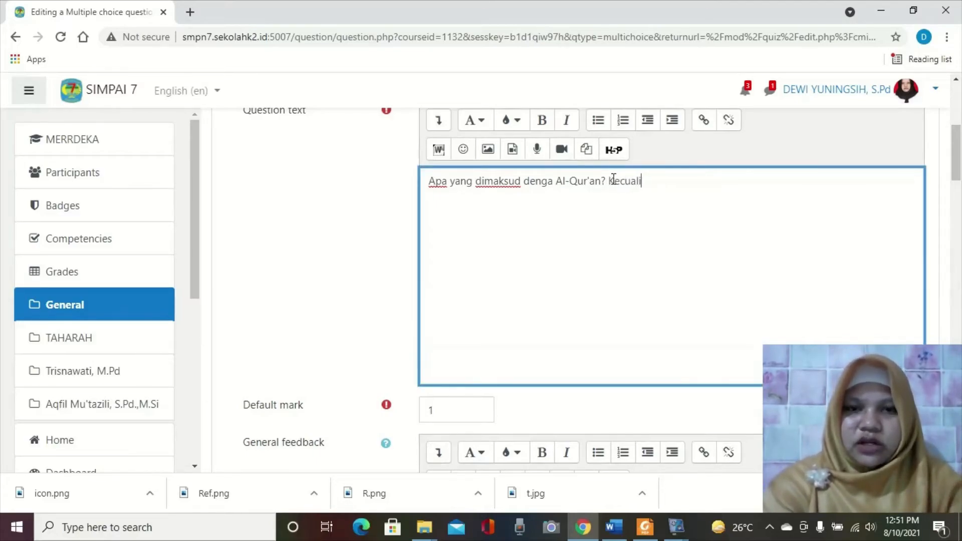
- Mark Choice 4, "Yang dimiliki Nabi Isa", as the correct answer by setting its grade to 100%
{"action": "left_click_drag", "start_coordinate": [957, 168], "coordinate": [960, 359]}
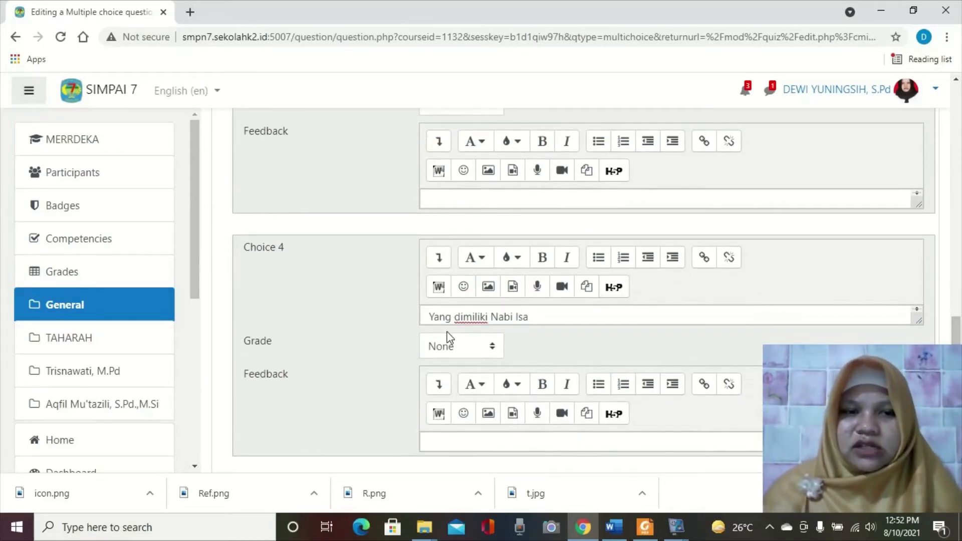
{"action": "left_click", "coordinate": [445, 347]}
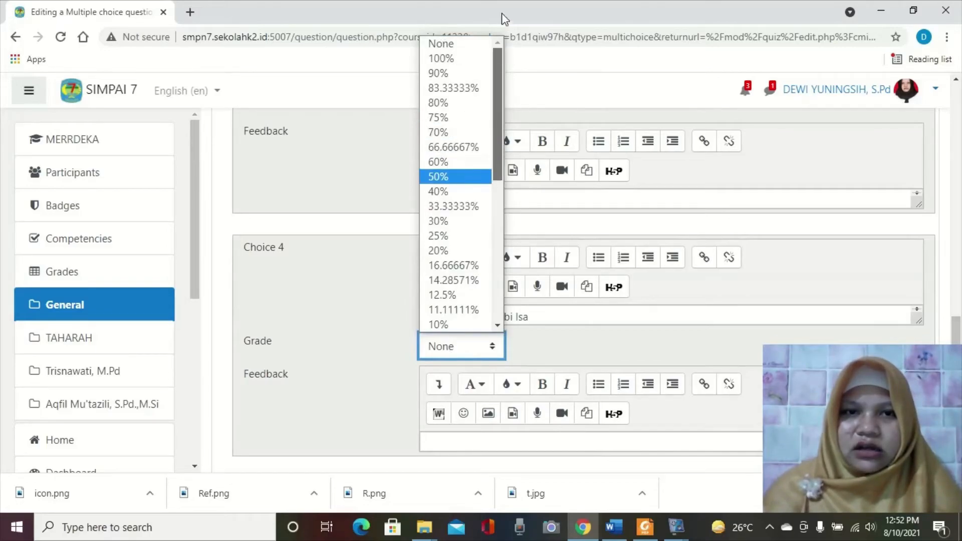
{"action": "left_click", "coordinate": [456, 59]}
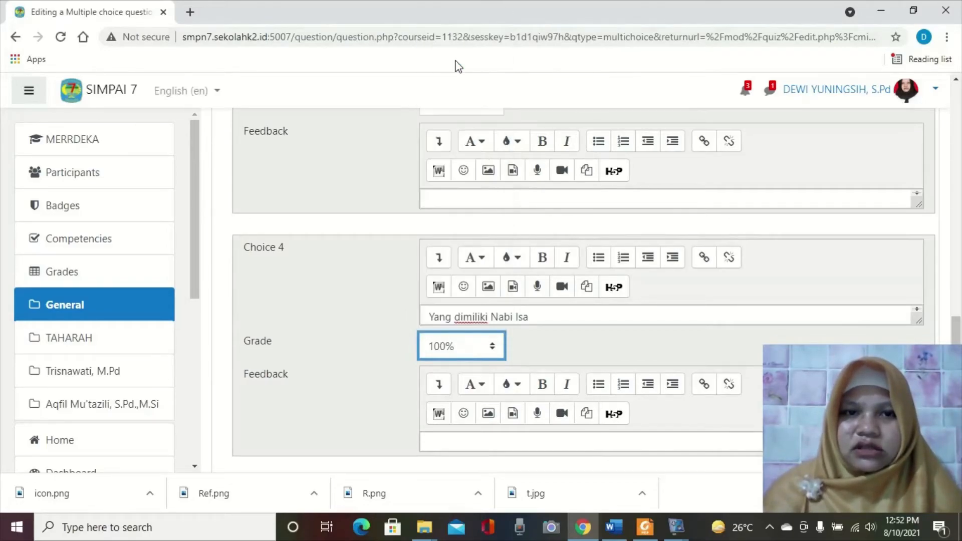
- Save the finished multiple choice question to the quiz "Ulangan pertemuan ke 1"
{"action": "scroll", "coordinate": [955, 336], "scroll_direction": "down", "scroll_amount": 1}
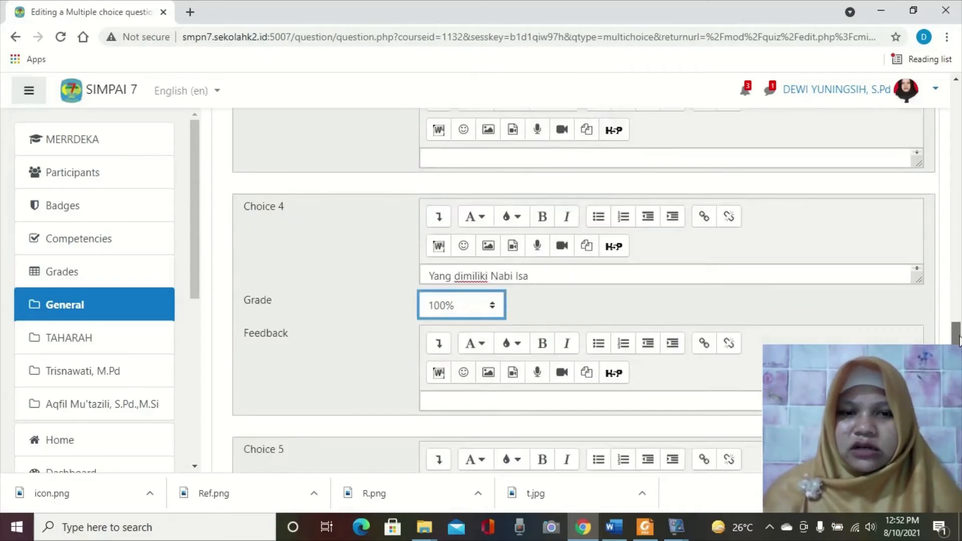
{"action": "scroll", "coordinate": [955, 335], "scroll_direction": "down", "scroll_amount": 10}
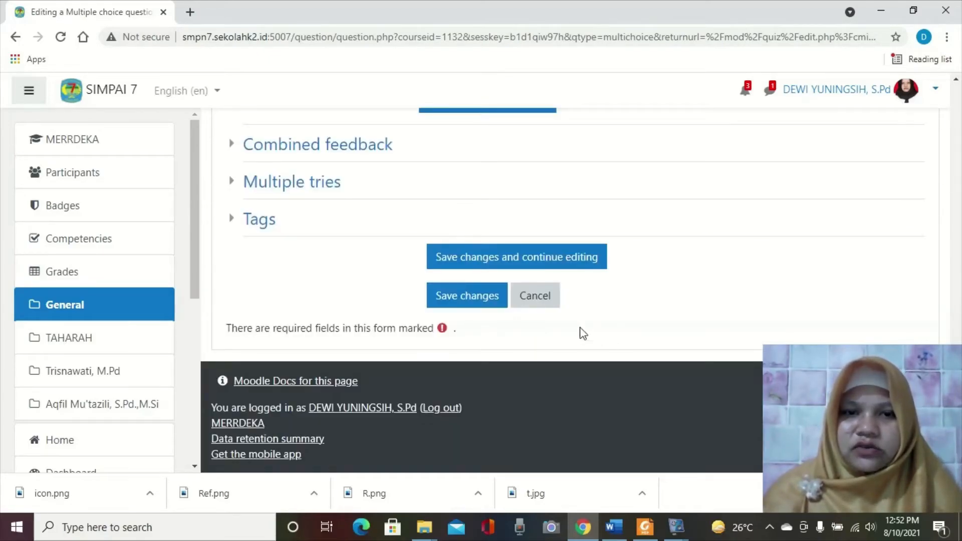
{"action": "left_click", "coordinate": [473, 297]}
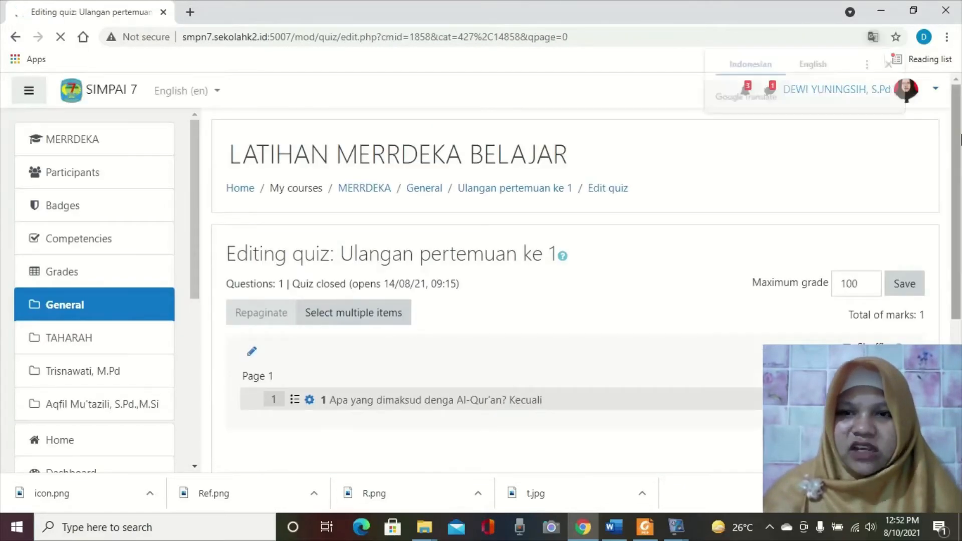
{"action": "scroll", "coordinate": [960, 140], "scroll_direction": "down", "scroll_amount": 2}
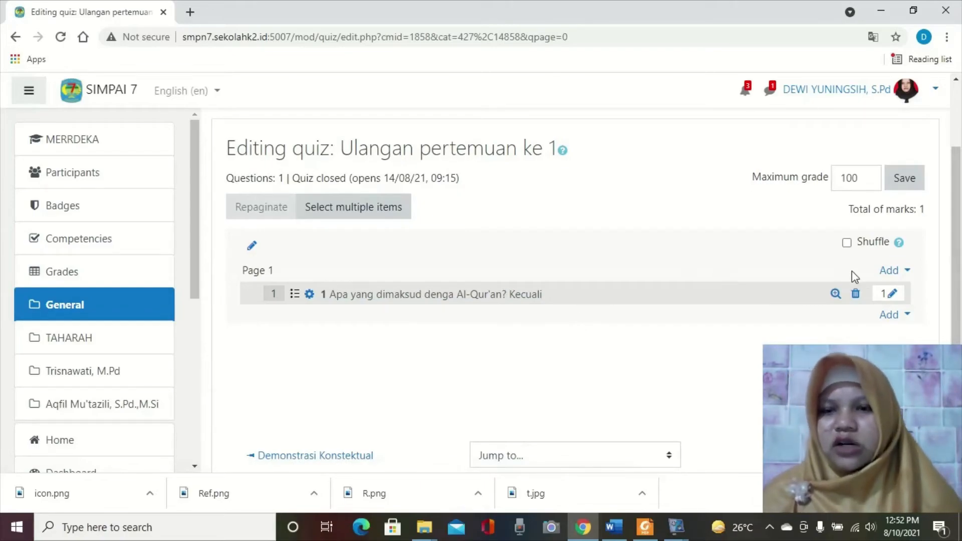
- Add a new Essay question after the first question of the quiz "Ulangan pertemuan ke 1"
{"action": "left_click", "coordinate": [888, 315]}
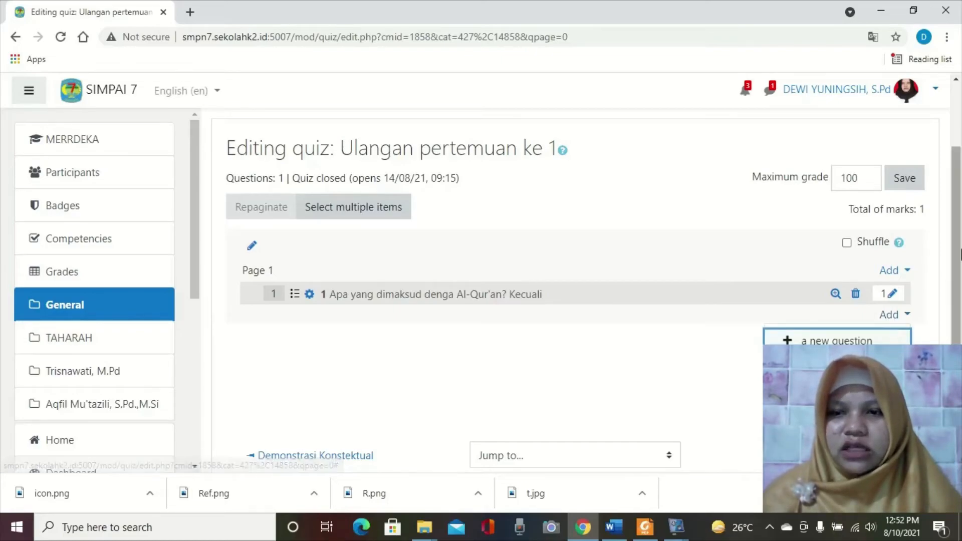
{"action": "scroll", "coordinate": [846, 300], "scroll_direction": "down", "scroll_amount": 1}
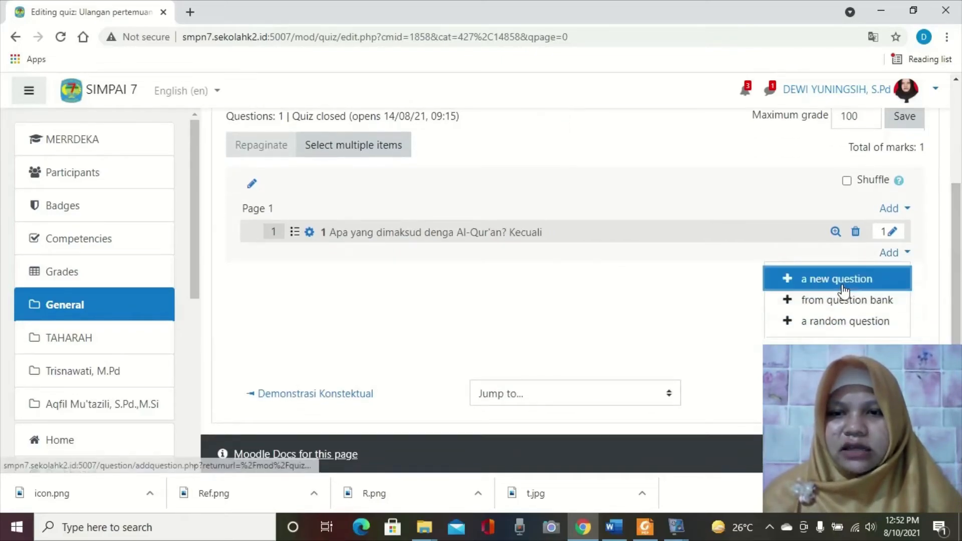
{"action": "left_click", "coordinate": [839, 280]}
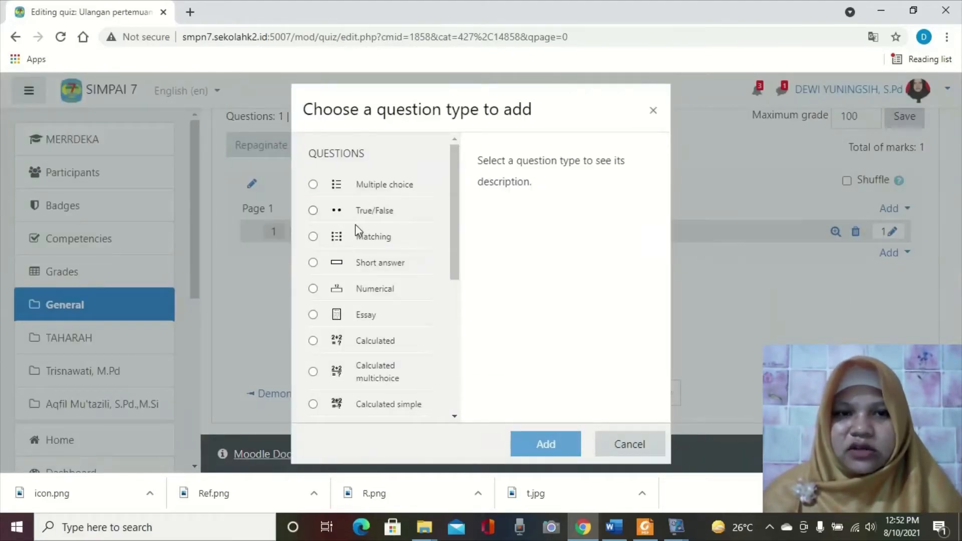
{"action": "left_click", "coordinate": [313, 315]}
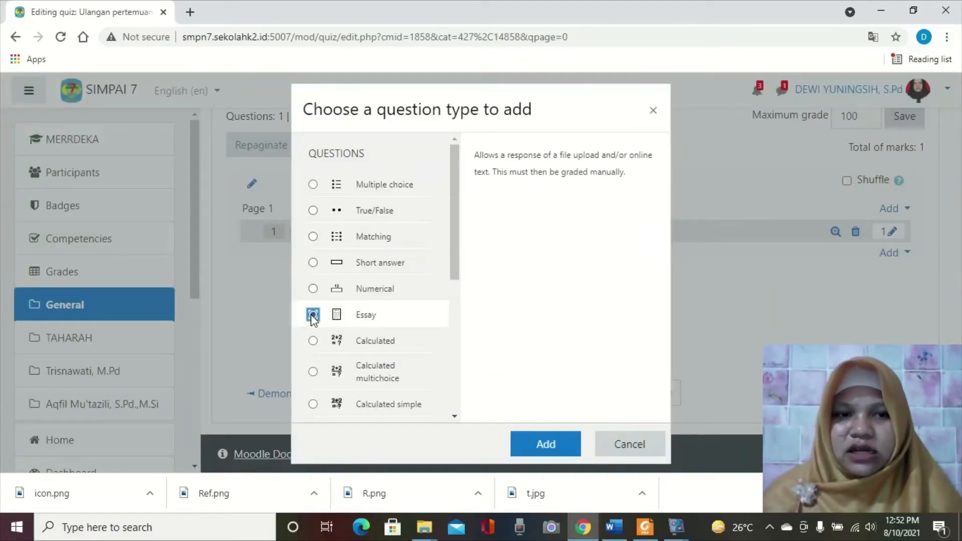
{"action": "left_click", "coordinate": [537, 445]}
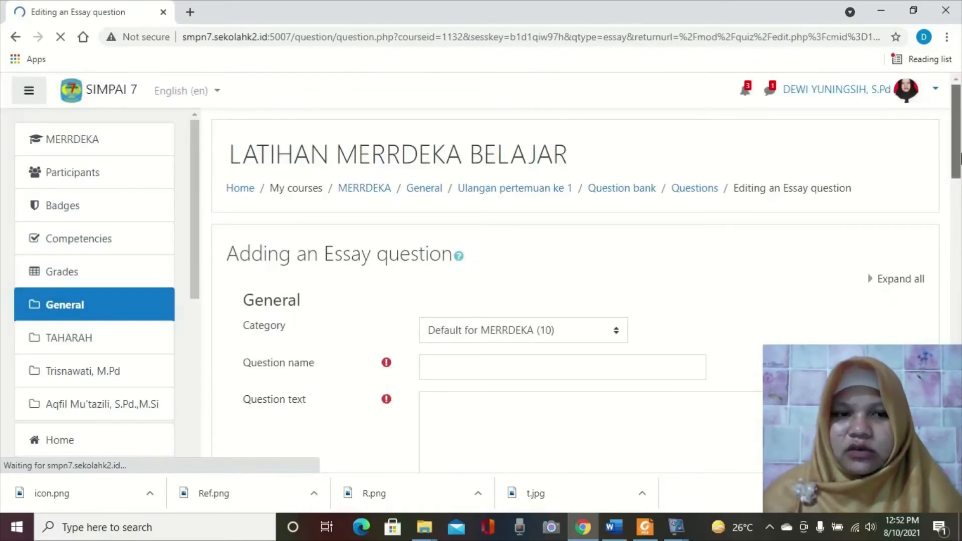
- Enter 2 as the question name of the essay question
{"action": "left_click_drag", "start_coordinate": [958, 158], "coordinate": [959, 200]}
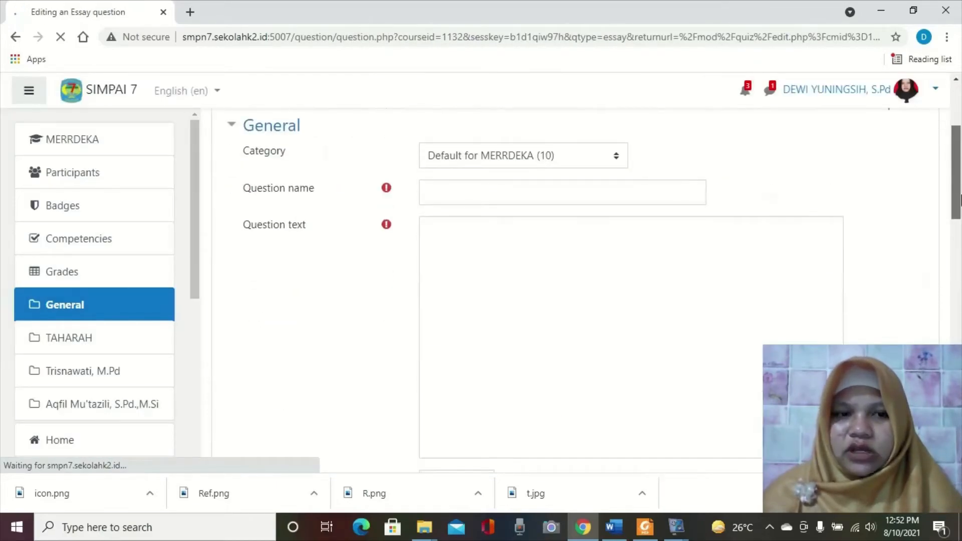
{"action": "left_click", "coordinate": [434, 196]}
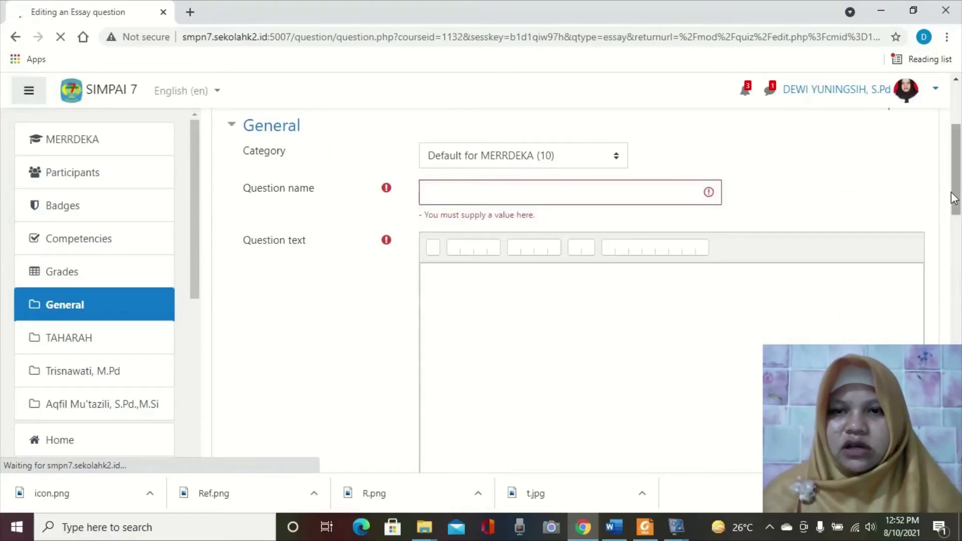
{"action": "left_click", "coordinate": [533, 188]}
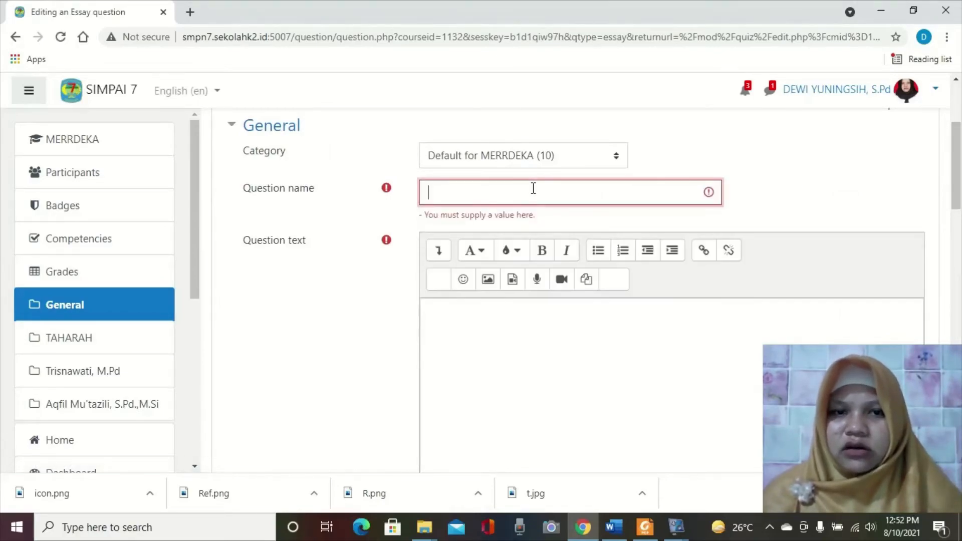
{"action": "type", "text": "2"}
- Enter "Apakah Kalian senang mempelajari ilmu tajwid ? Jelaskan" as the question text of the essay question
{"action": "left_click_drag", "start_coordinate": [959, 164], "coordinate": [959, 195]}
{"action": "left_click", "coordinate": [635, 206]}
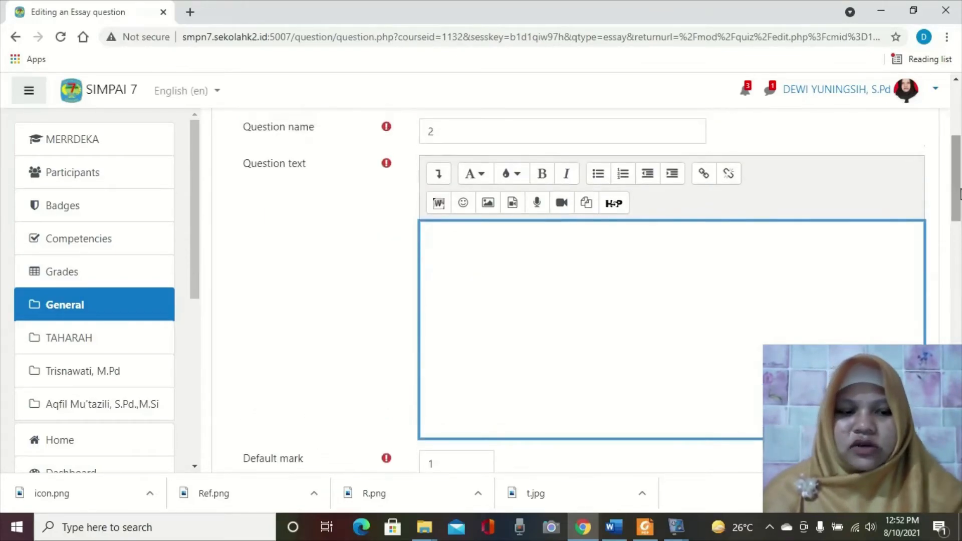
{"action": "type", "text": "Apakah "}
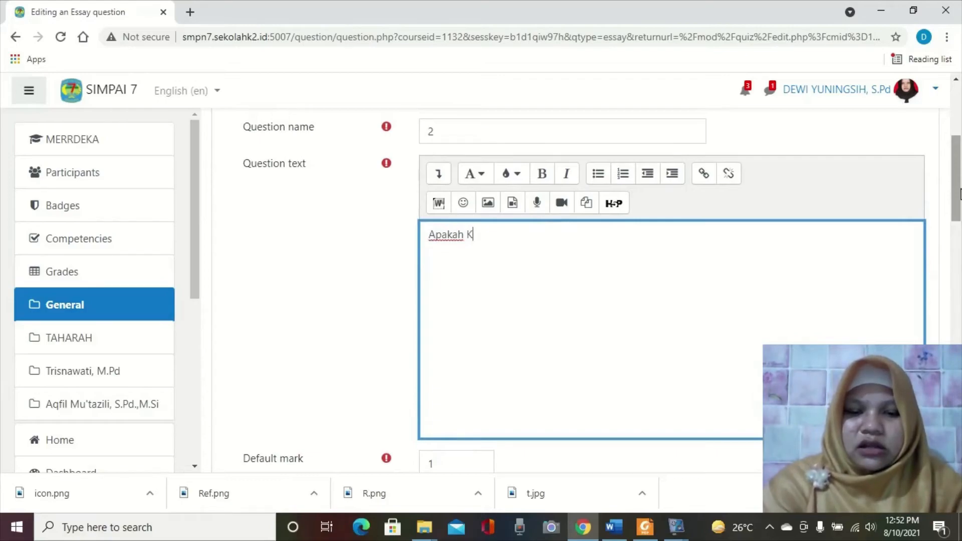
{"action": "type", "text": "Kalian senang mempelajari"}
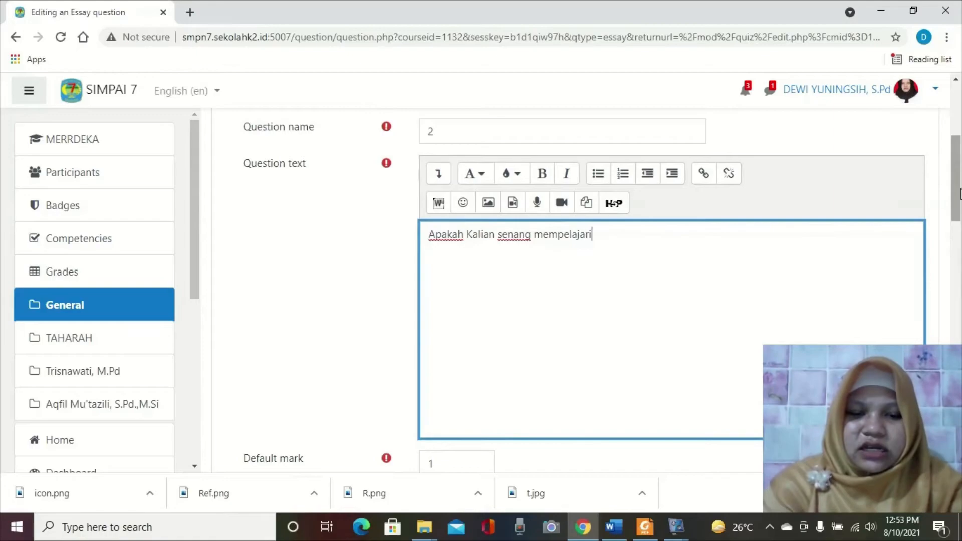
{"action": "type", "text": " ilmu taj"}
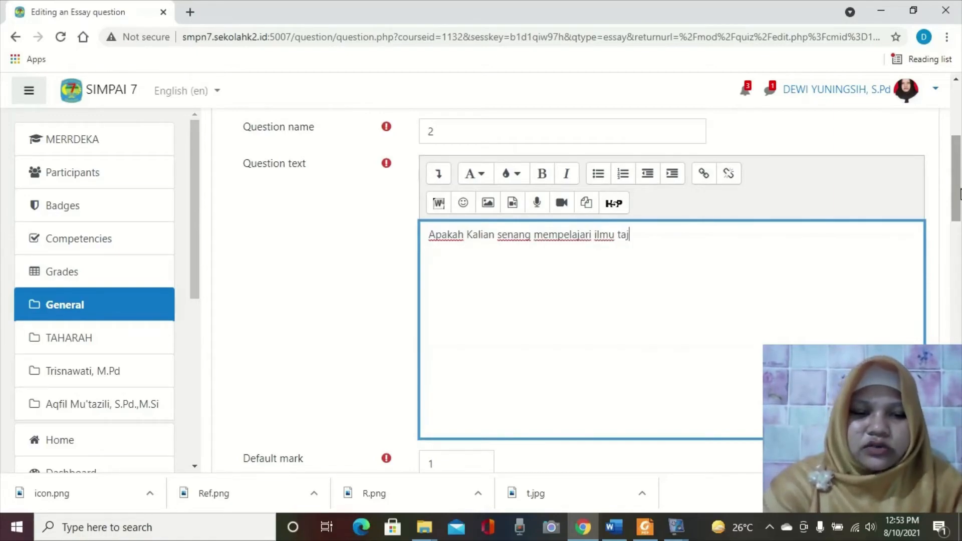
{"action": "type", "text": "wid ?"}
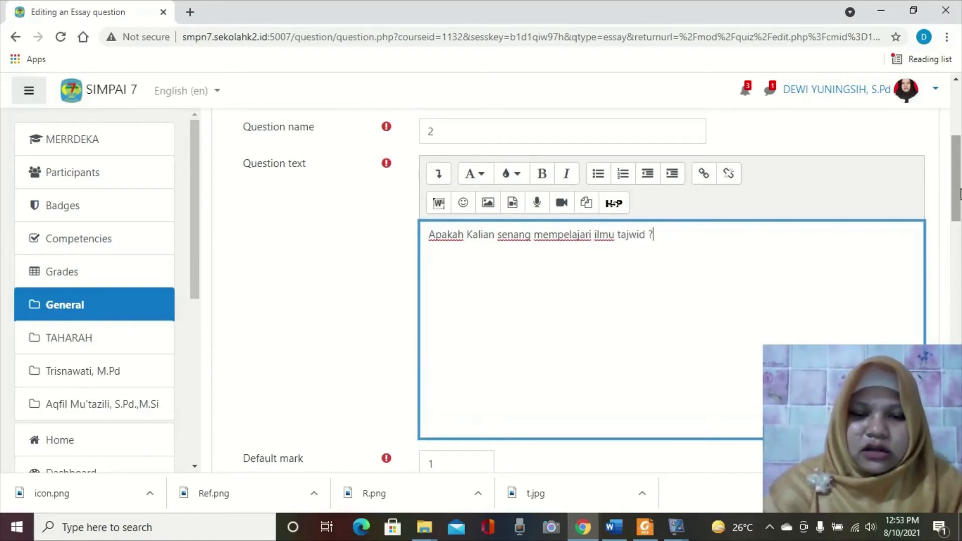
{"action": "type", "text": " Jelaskan"}
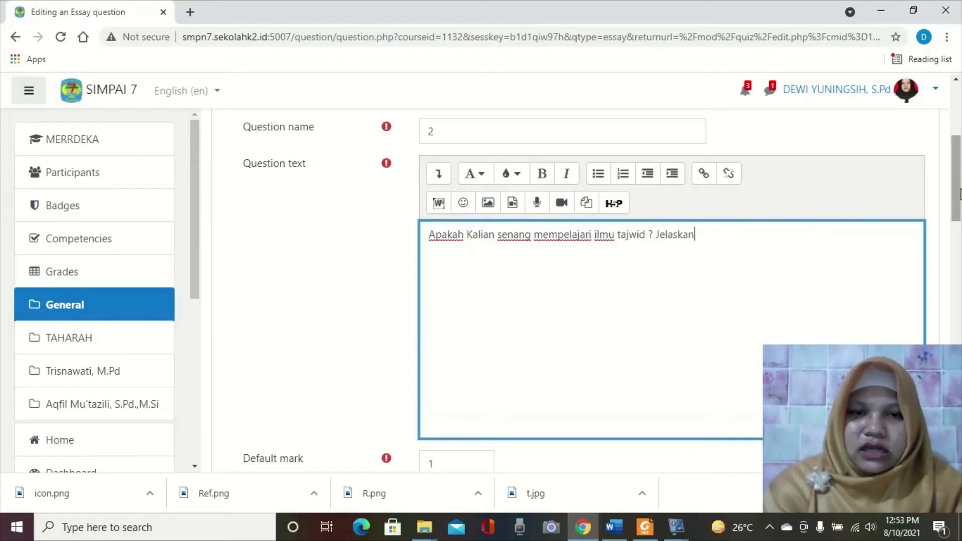
- Enter "Ya betul sangat senang, Alasannya karena kewajiban dari setiap muslim" as the information for graders and save the essay question
{"action": "left_click_drag", "start_coordinate": [960, 194], "coordinate": [960, 303]}
{"action": "left_click_drag", "start_coordinate": [959, 316], "coordinate": [959, 366]}
{"action": "scroll", "coordinate": [746, 310], "scroll_direction": "down", "scroll_amount": 1}
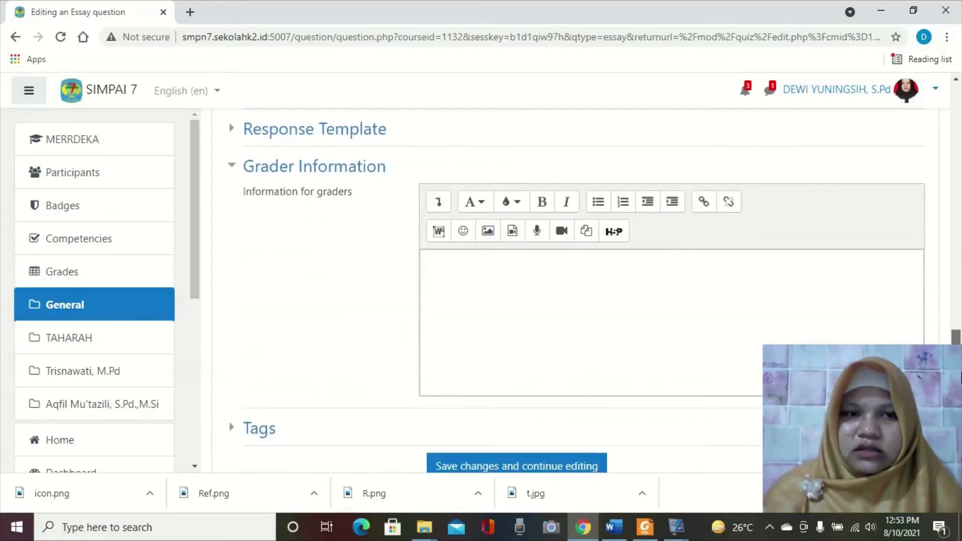
{"action": "left_click", "coordinate": [549, 282]}
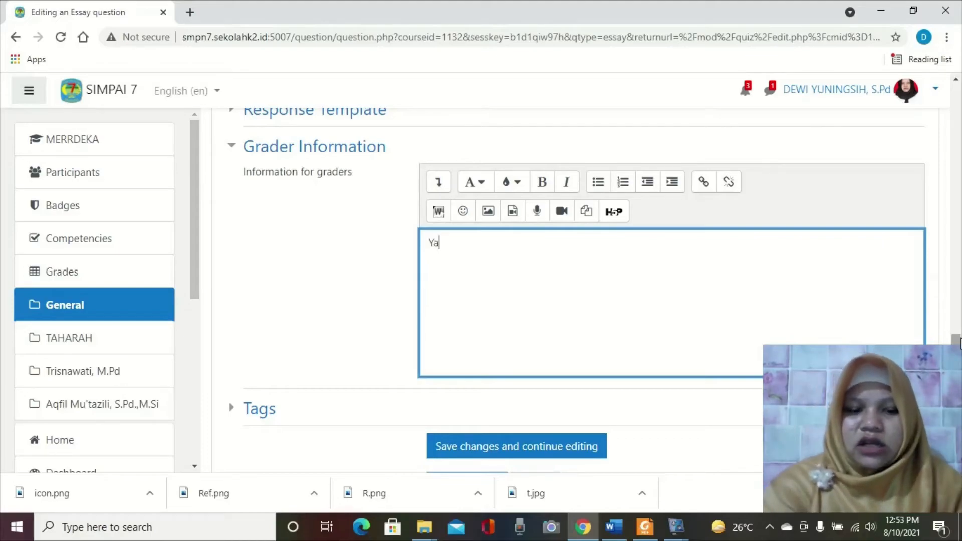
{"action": "type", "text": "Ya betul san"}
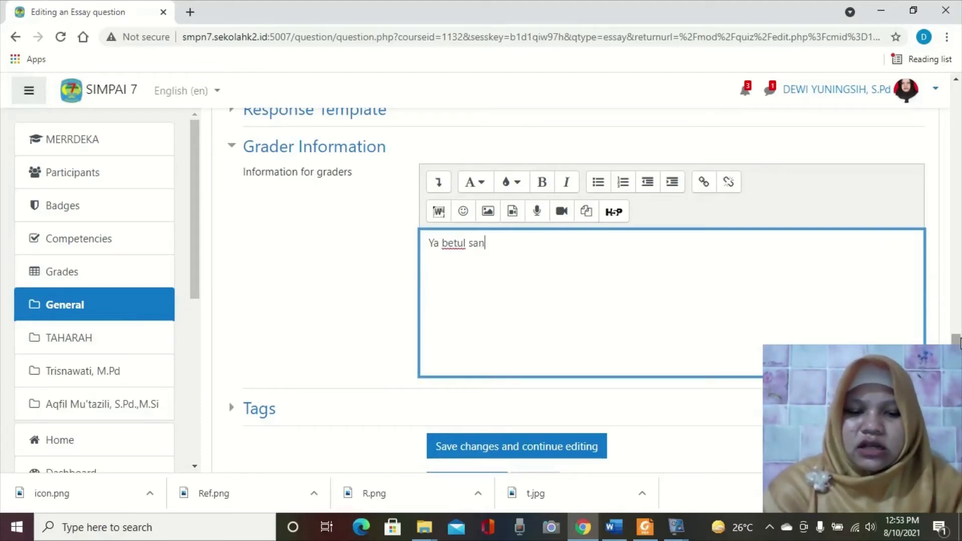
{"action": "type", "text": "gat senang"}
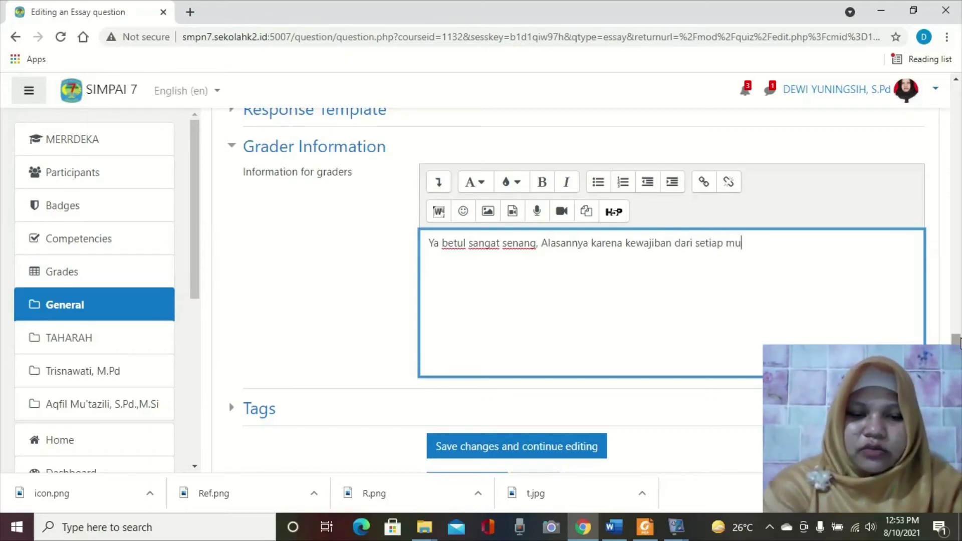
{"action": "type", "text": "m"}
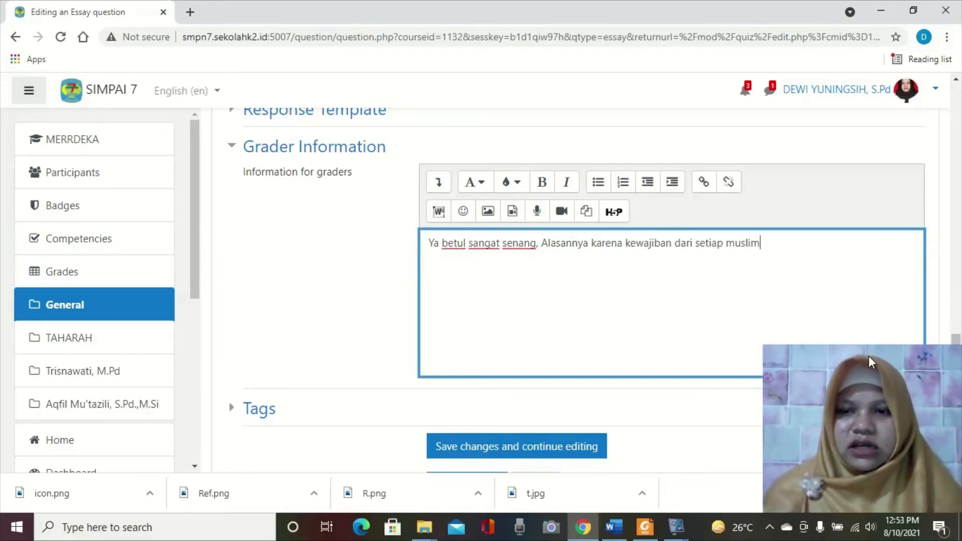
{"action": "left_click_drag", "start_coordinate": [958, 342], "coordinate": [959, 388]}
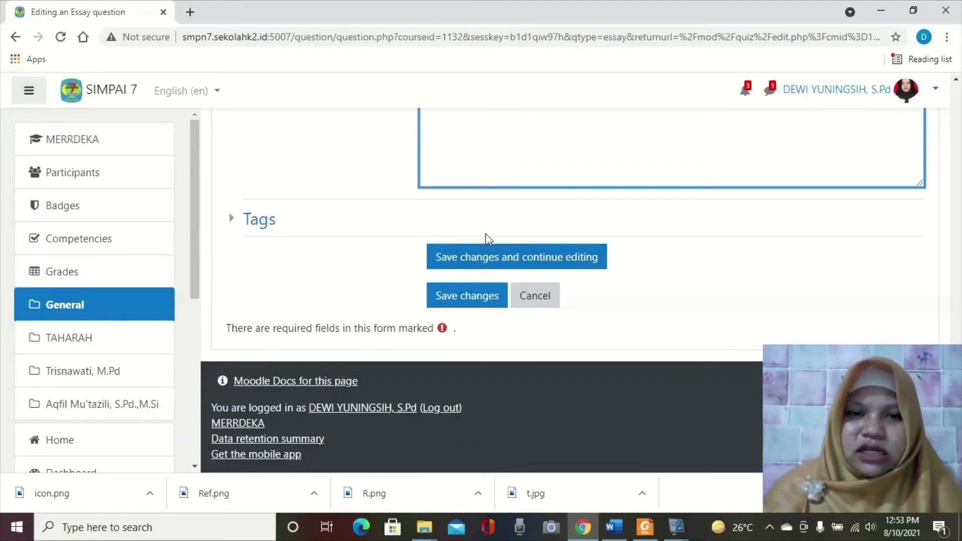
{"action": "left_click", "coordinate": [472, 294]}
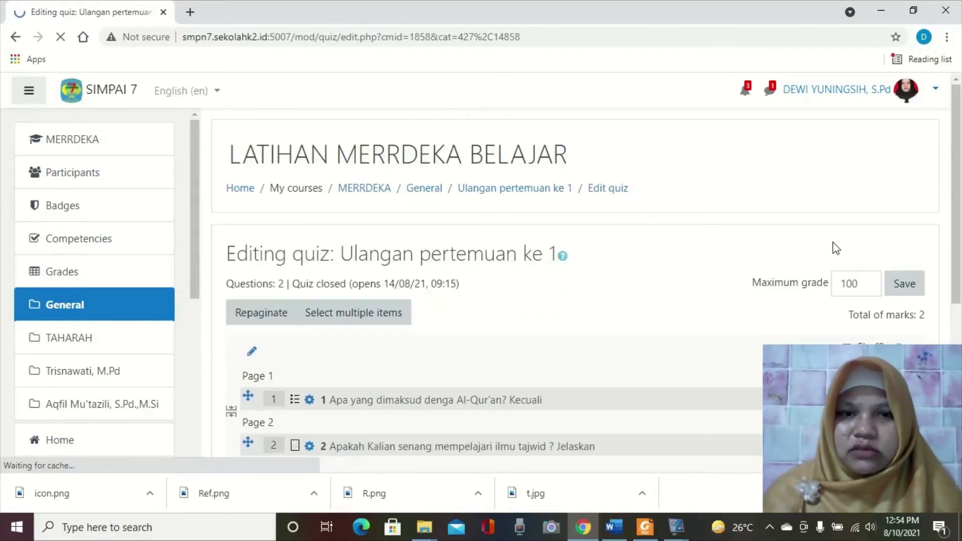
- Add a new True/False question after the essay question at the end of the quiz
{"action": "left_click_drag", "start_coordinate": [960, 170], "coordinate": [960, 285]}
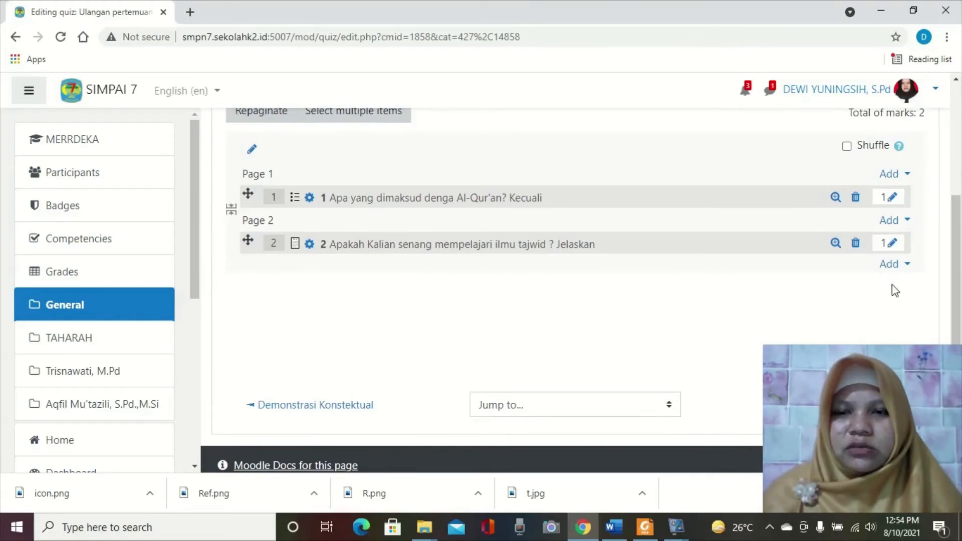
{"action": "left_click", "coordinate": [892, 266]}
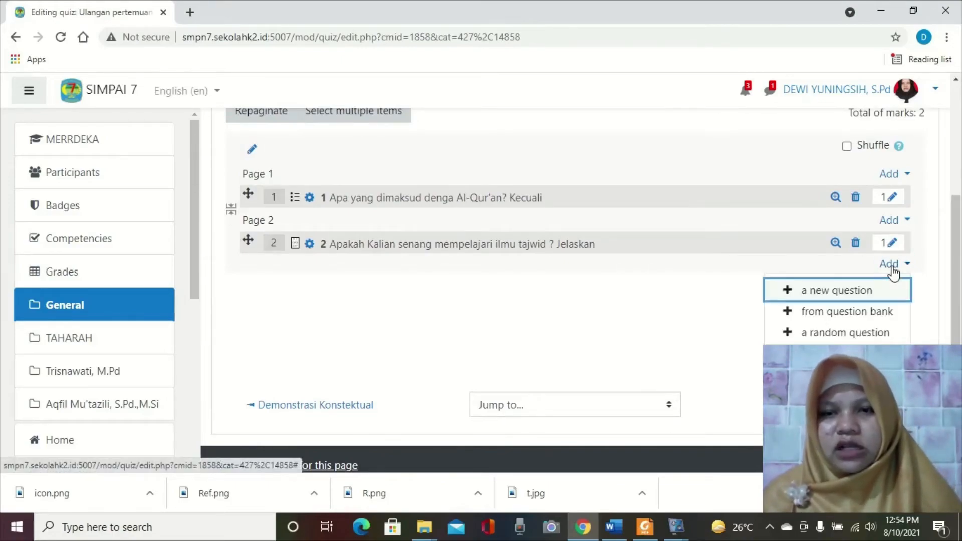
{"action": "left_click", "coordinate": [896, 291]}
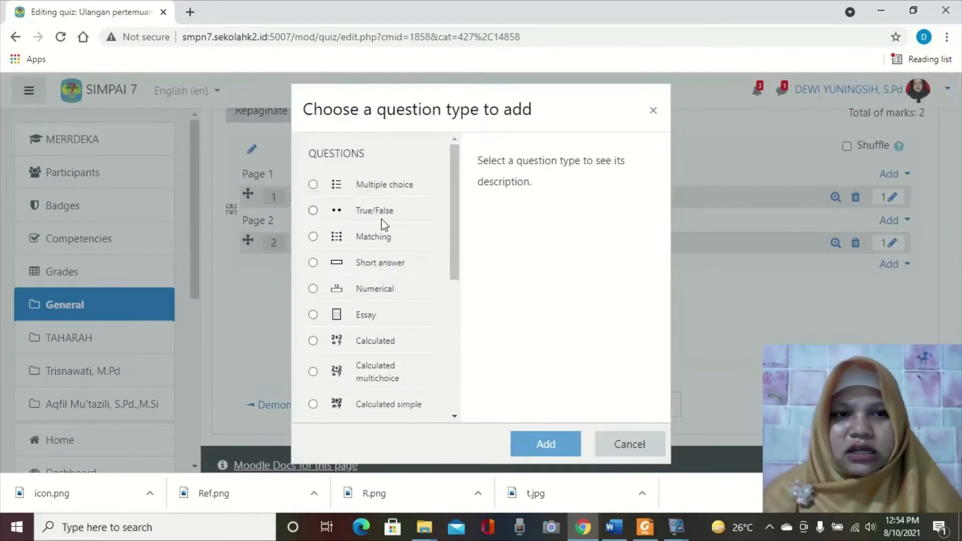
{"action": "left_click", "coordinate": [313, 211]}
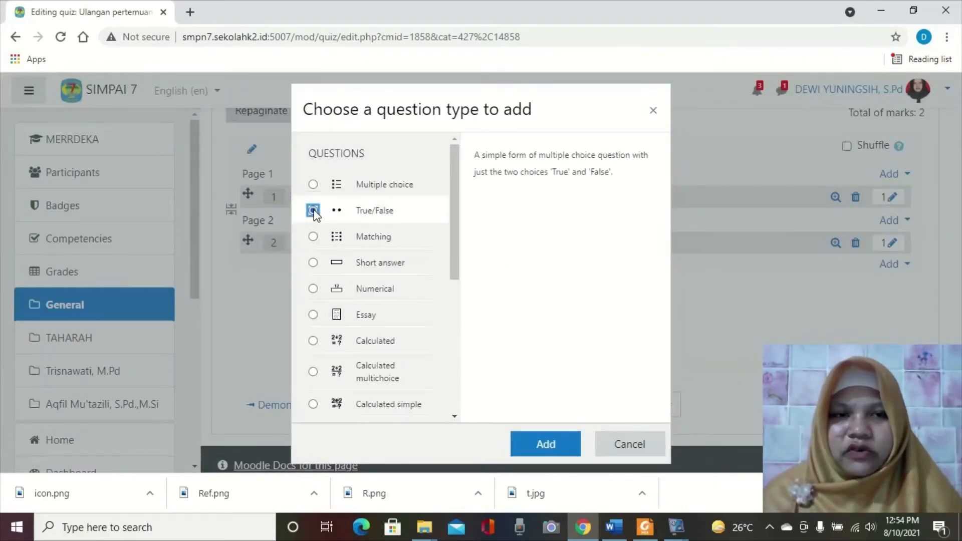
{"action": "left_click", "coordinate": [540, 445]}
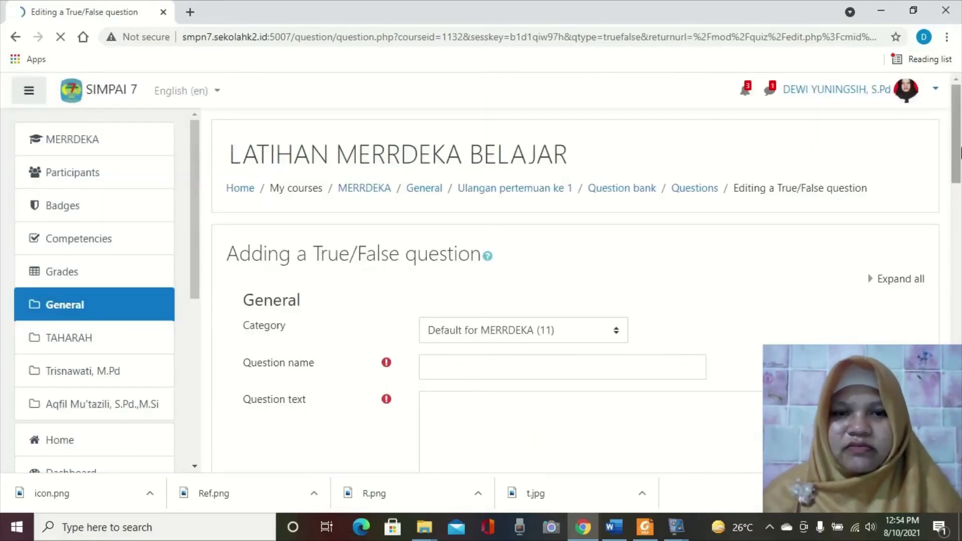
- Name the True/False question 3 and enter "Apakah Benar Al-Qur'an itu Mukjizat Nabi Musa?" as its question text
{"action": "scroll", "coordinate": [555, 193], "scroll_direction": "down", "scroll_amount": 3}
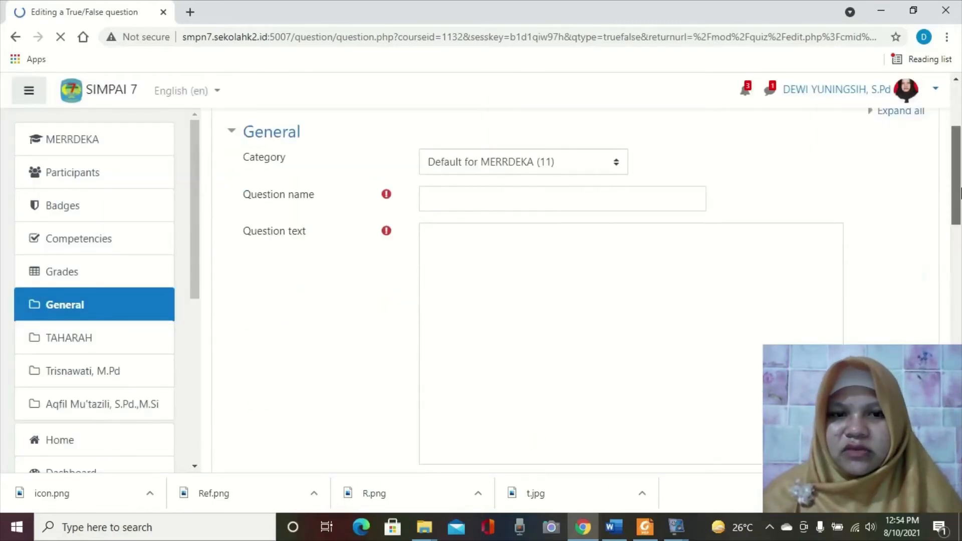
{"action": "left_click", "coordinate": [491, 202]}
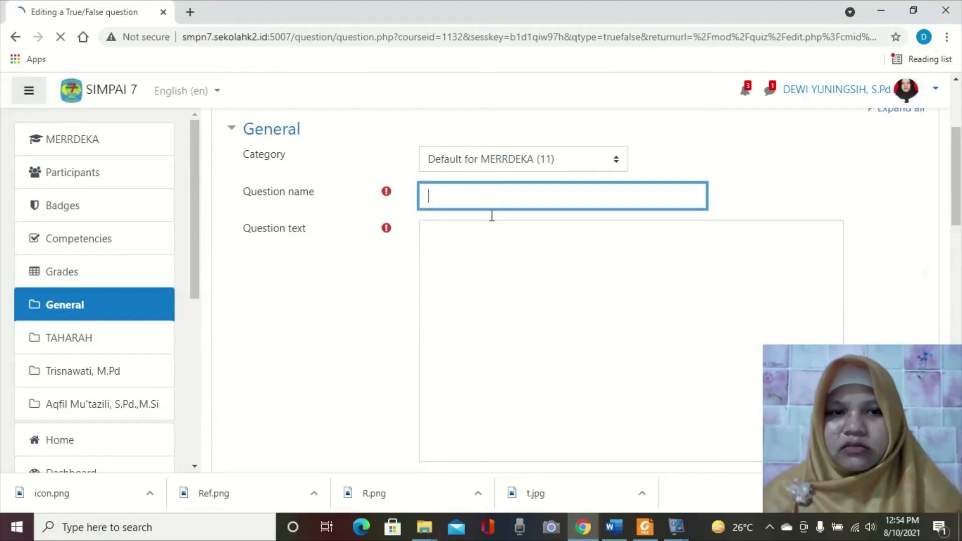
{"action": "left_click", "coordinate": [482, 260]}
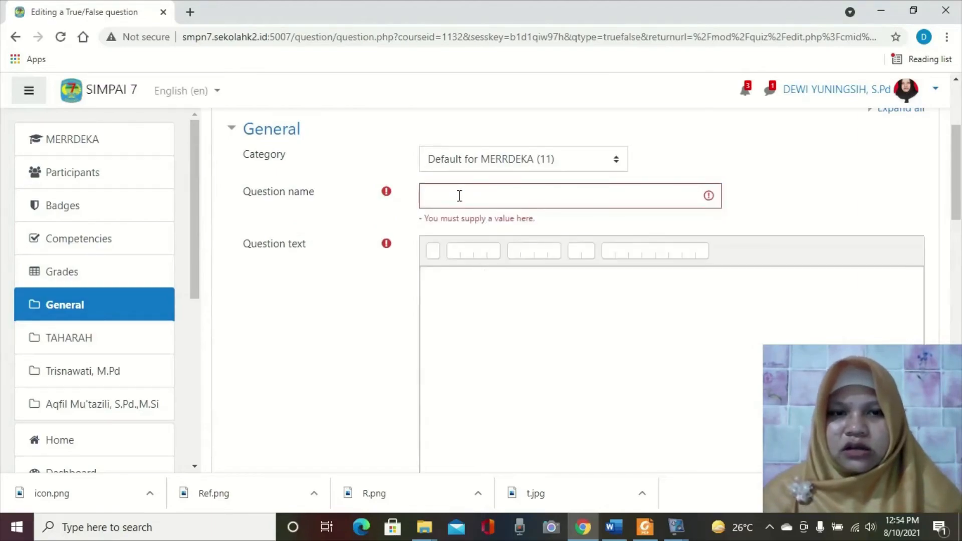
{"action": "type", "text": "3"}
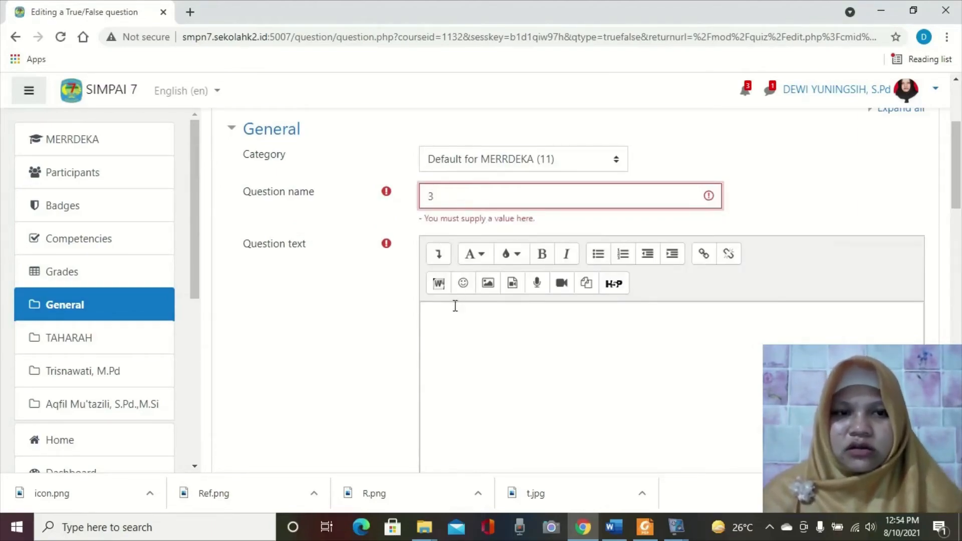
{"action": "left_click", "coordinate": [458, 331]}
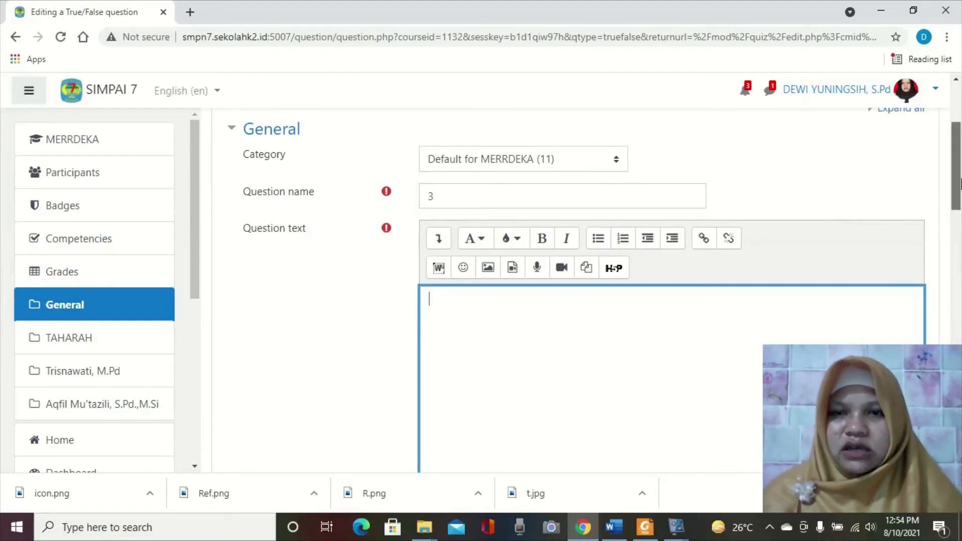
{"action": "scroll", "coordinate": [957, 200], "scroll_direction": "down", "scroll_amount": 2}
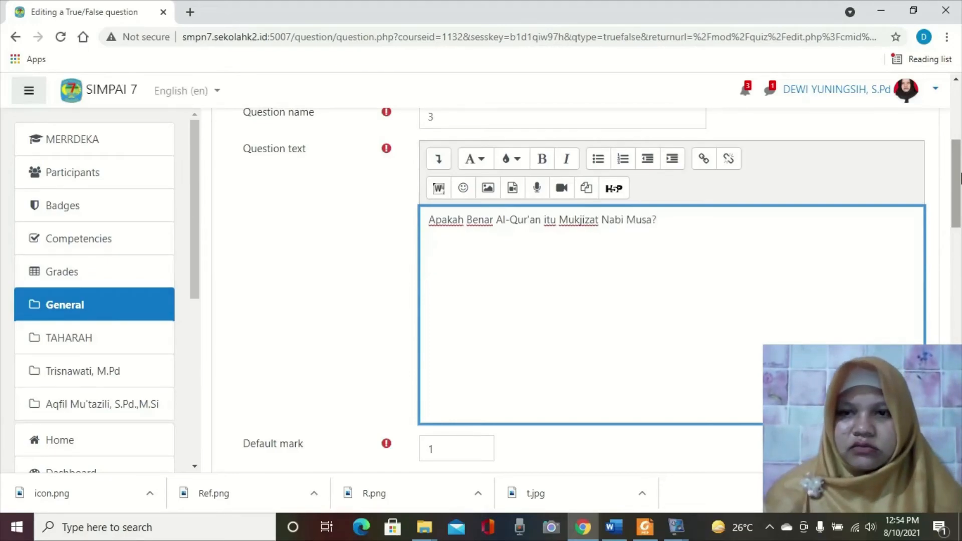
- Choose False as the correct answer of the True/False question
{"action": "left_click_drag", "start_coordinate": [960, 178], "coordinate": [958, 292]}
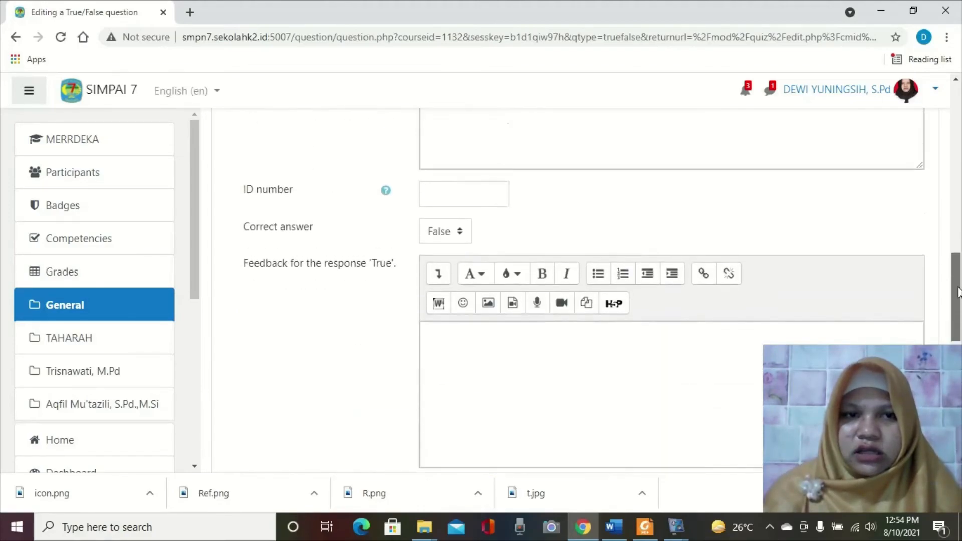
{"action": "left_click", "coordinate": [458, 231]}
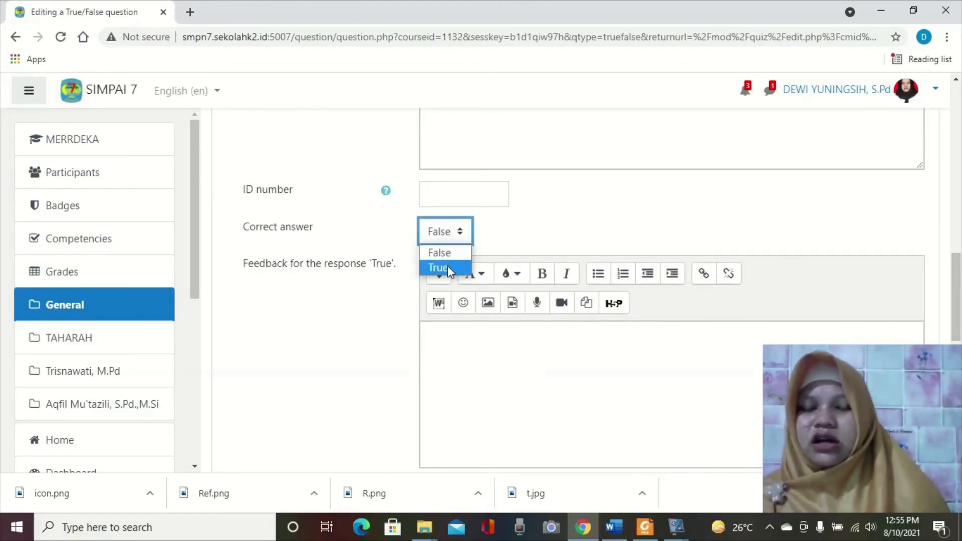
{"action": "left_click", "coordinate": [444, 252]}
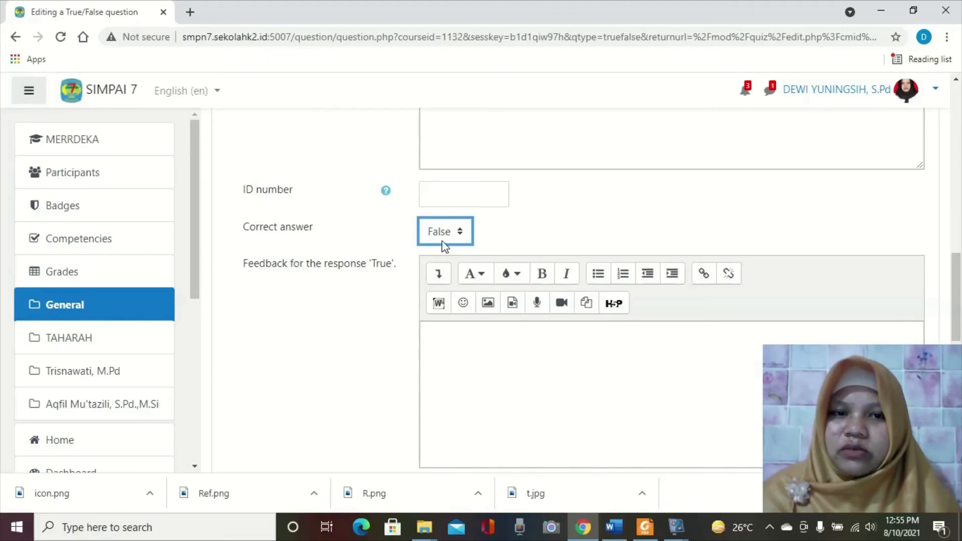
{"action": "left_click", "coordinate": [441, 232]}
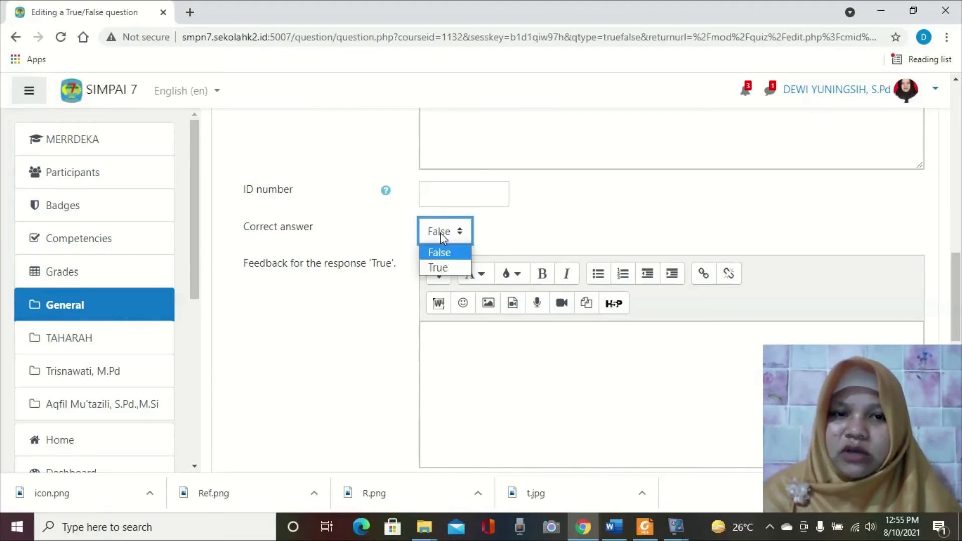
{"action": "left_click", "coordinate": [441, 269]}
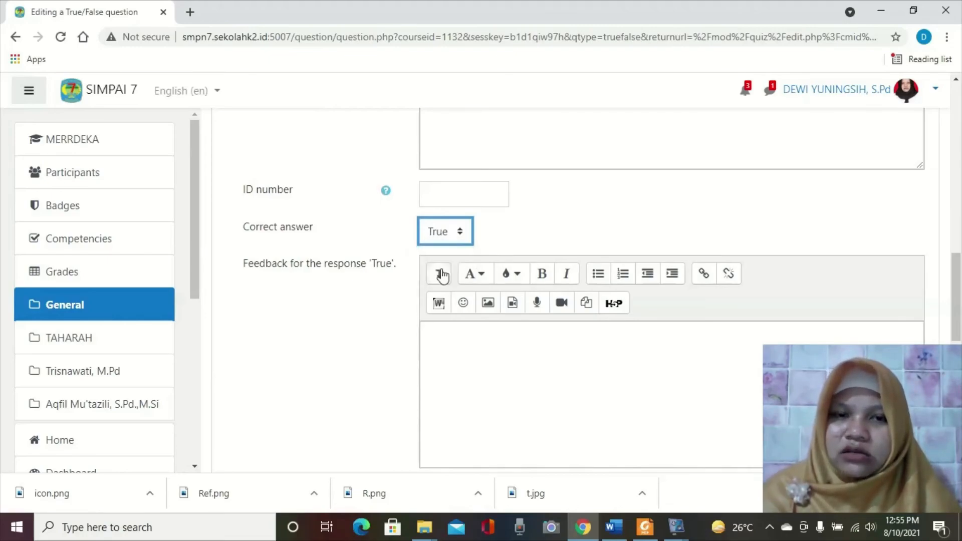
{"action": "left_click", "coordinate": [447, 238]}
{"action": "left_click", "coordinate": [443, 252]}
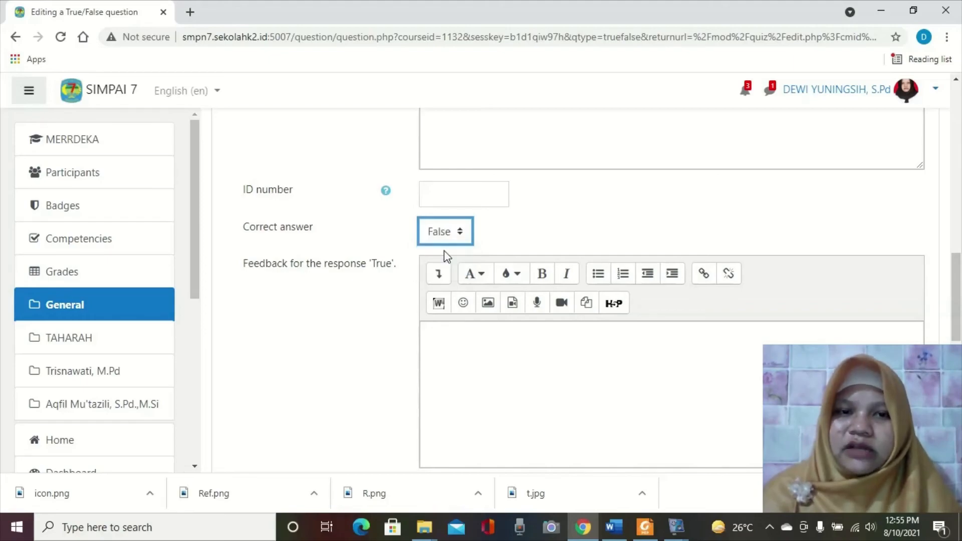
- Enter "True" and "FAlse" as feedback for the True and False responses respectively, and save the True/False question
{"action": "left_click", "coordinate": [489, 348]}
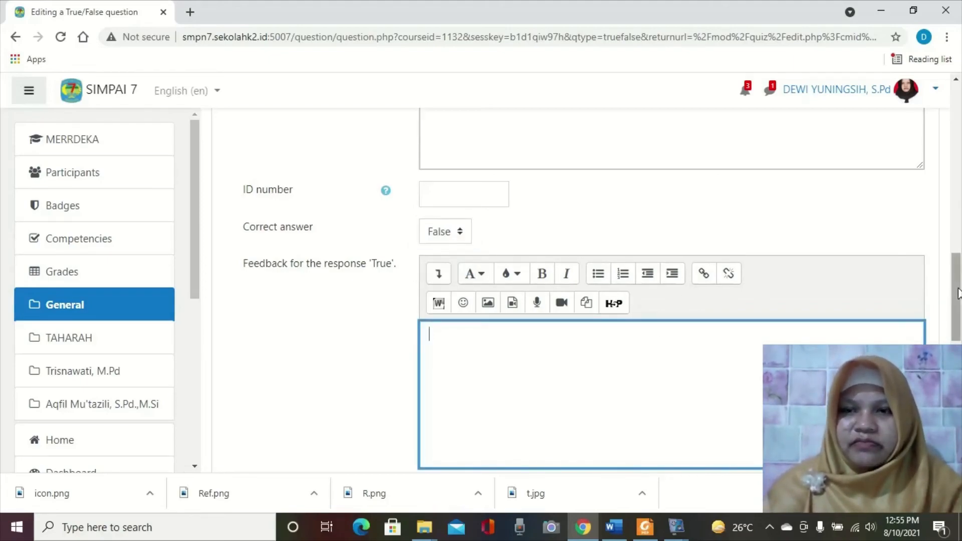
{"action": "left_click_drag", "start_coordinate": [960, 292], "coordinate": [960, 325]}
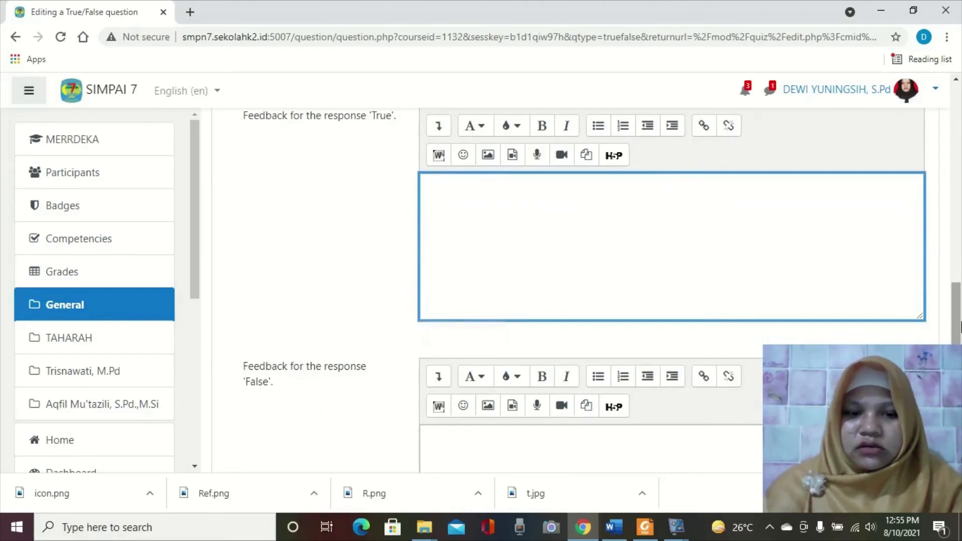
{"action": "type", "text": "True"}
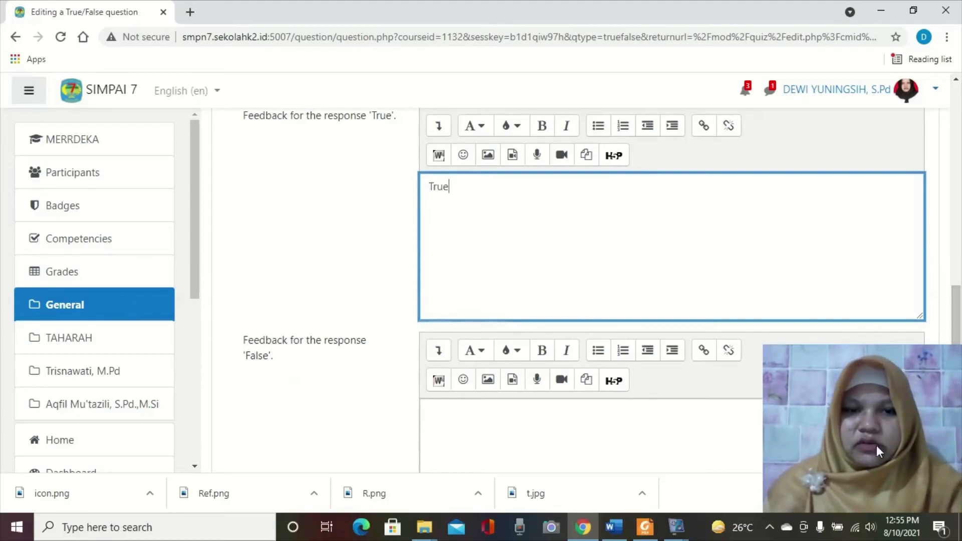
{"action": "left_click", "coordinate": [482, 444]}
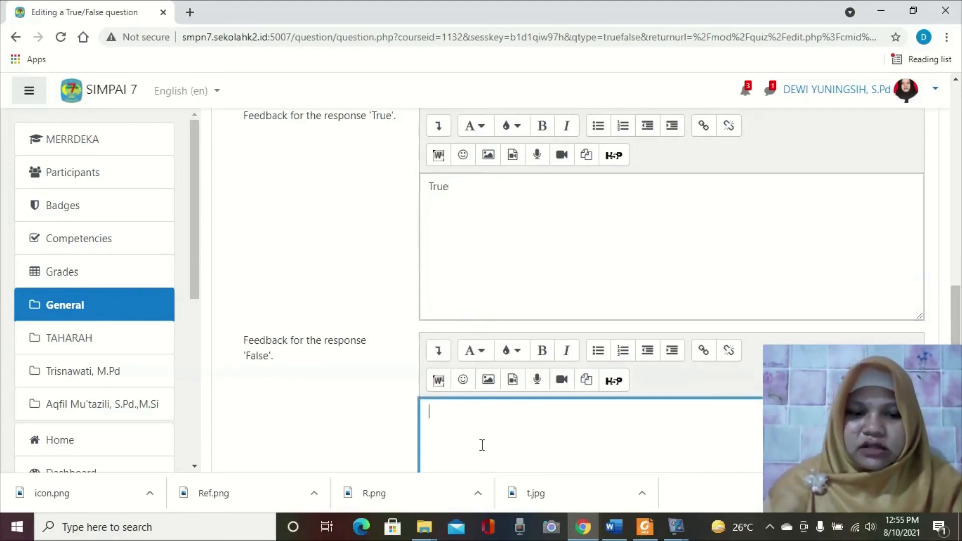
{"action": "type", "text": "FAlse"}
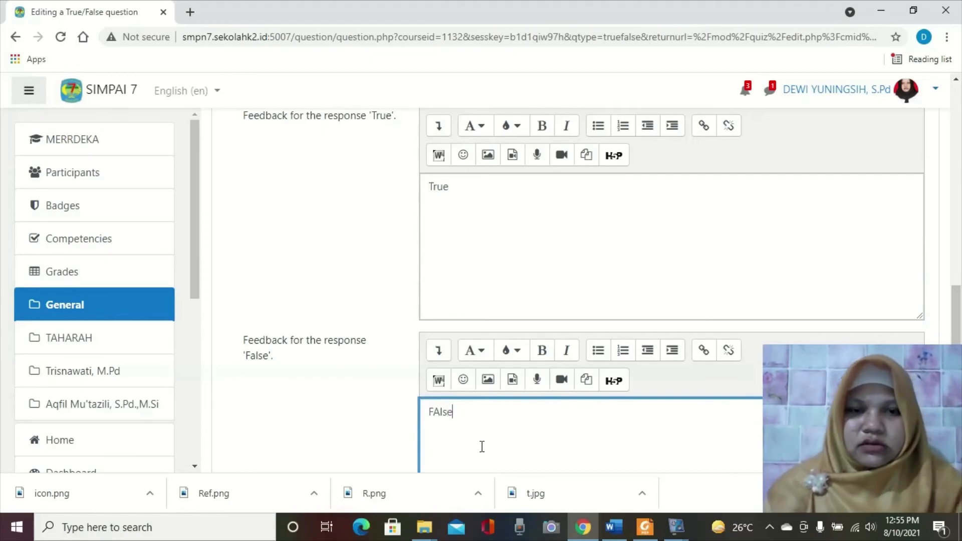
{"action": "scroll", "coordinate": [555, 357], "scroll_direction": "down", "scroll_amount": 5}
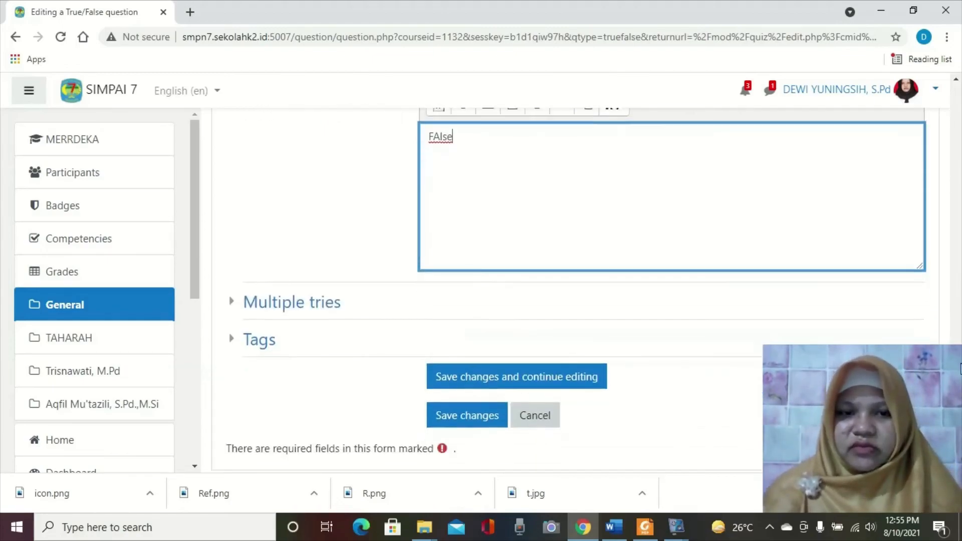
{"action": "left_click", "coordinate": [454, 404]}
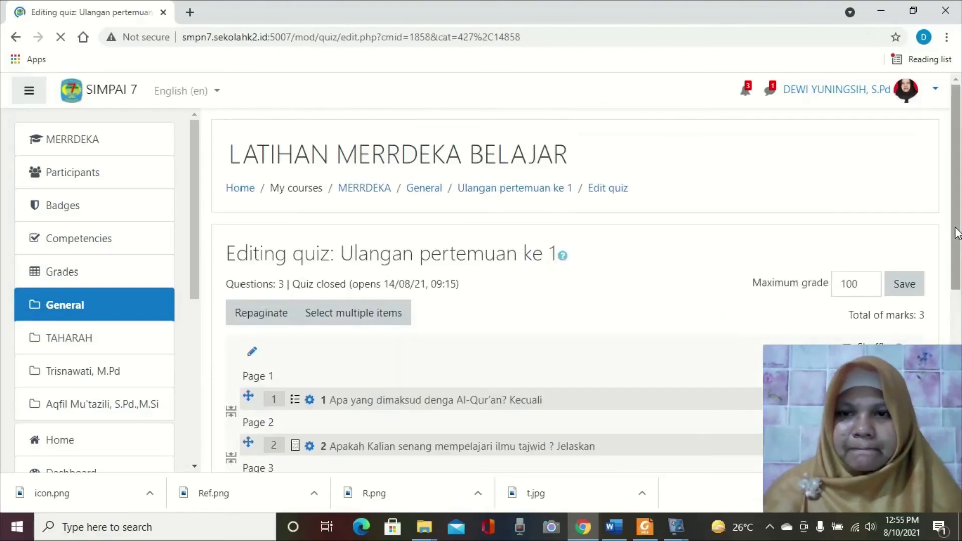
- Review the quiz's question list and the options for adding another question after question 3
{"action": "left_click_drag", "start_coordinate": [956, 232], "coordinate": [960, 374]}
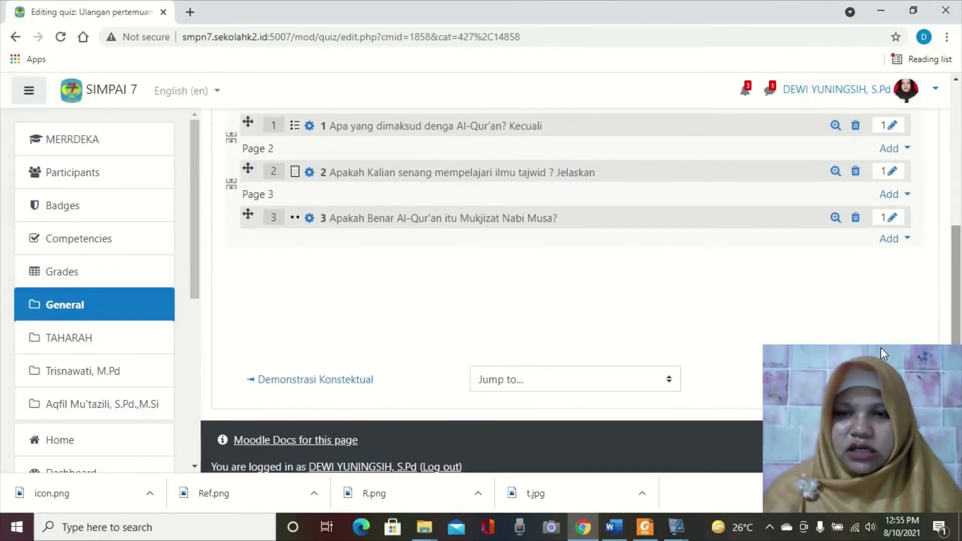
{"action": "left_click", "coordinate": [886, 241]}
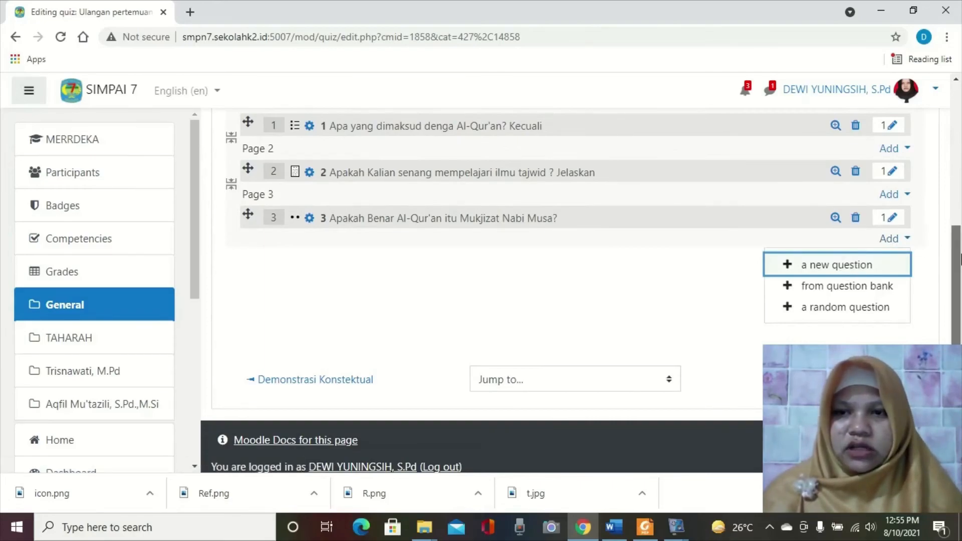
{"action": "left_click_drag", "start_coordinate": [960, 260], "coordinate": [960, 213]}
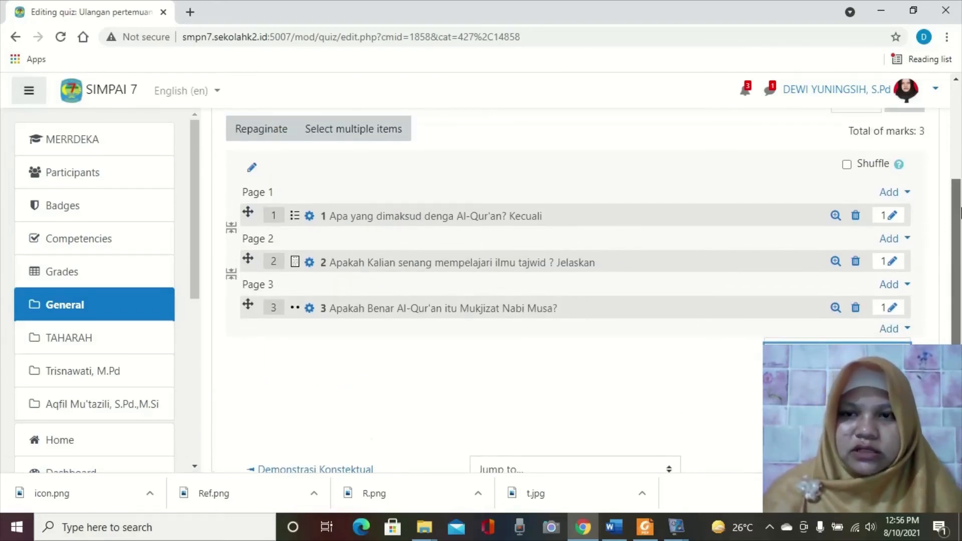
{"action": "left_click_drag", "start_coordinate": [960, 215], "coordinate": [960, 203]}
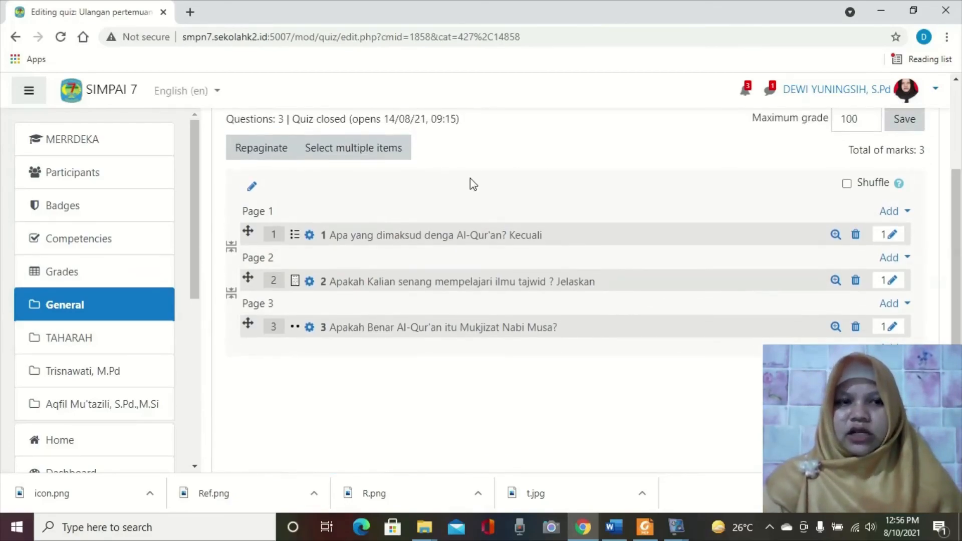
- Open the quiz "Ulangan pertemuan ke 1" from the MERRDEKA course page and check its instructions and availability times
{"action": "left_click", "coordinate": [90, 141]}
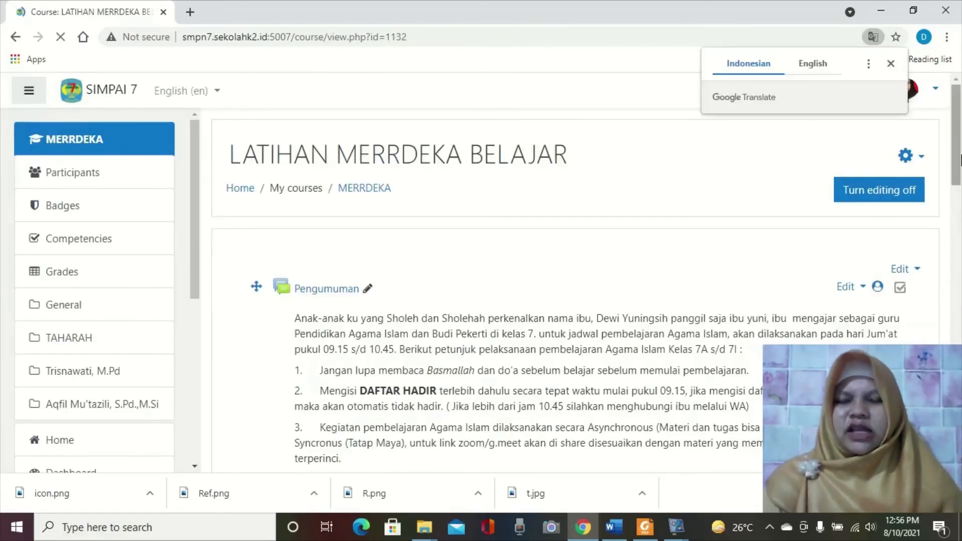
{"action": "left_click_drag", "start_coordinate": [959, 156], "coordinate": [960, 259]}
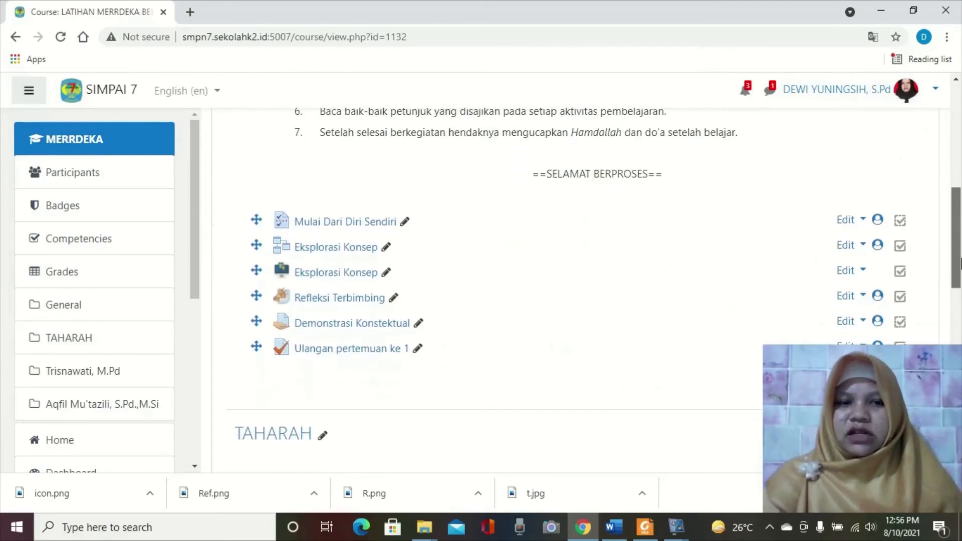
{"action": "left_click", "coordinate": [371, 351]}
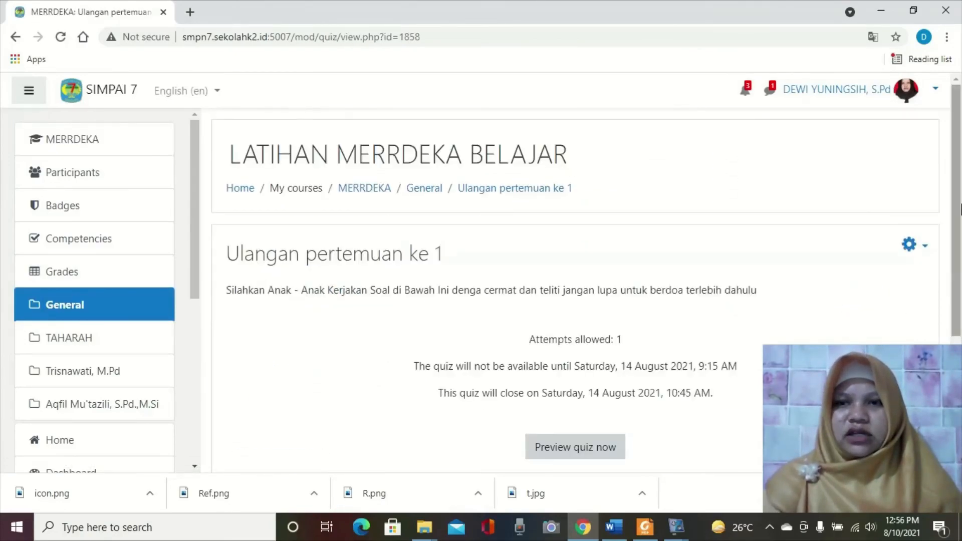
{"action": "left_click_drag", "start_coordinate": [960, 209], "coordinate": [960, 307]}
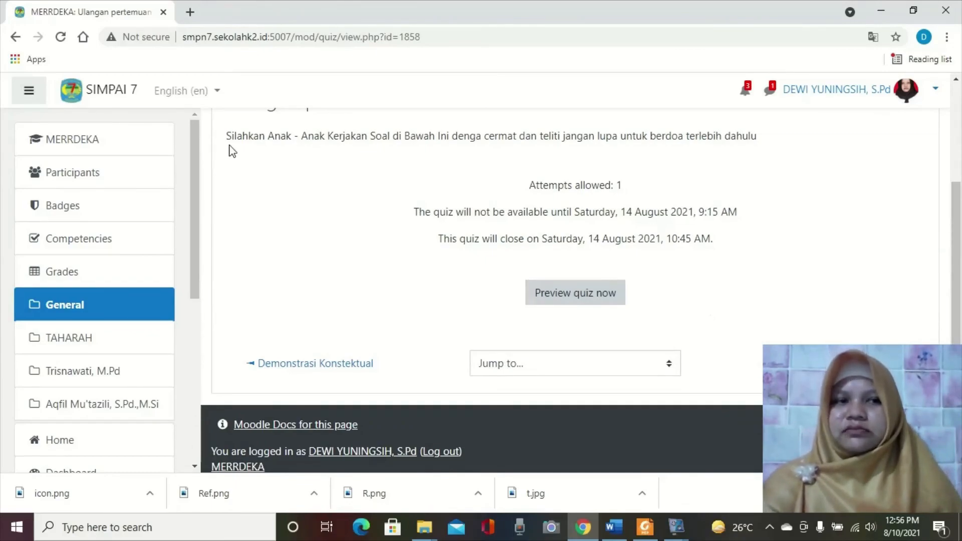
- Return to the MERRDEKA course page, reopen the quiz "Ulangan pertemuan ke 1" and start its preview
{"action": "left_click", "coordinate": [52, 147]}
{"action": "right_click", "coordinate": [52, 147]}
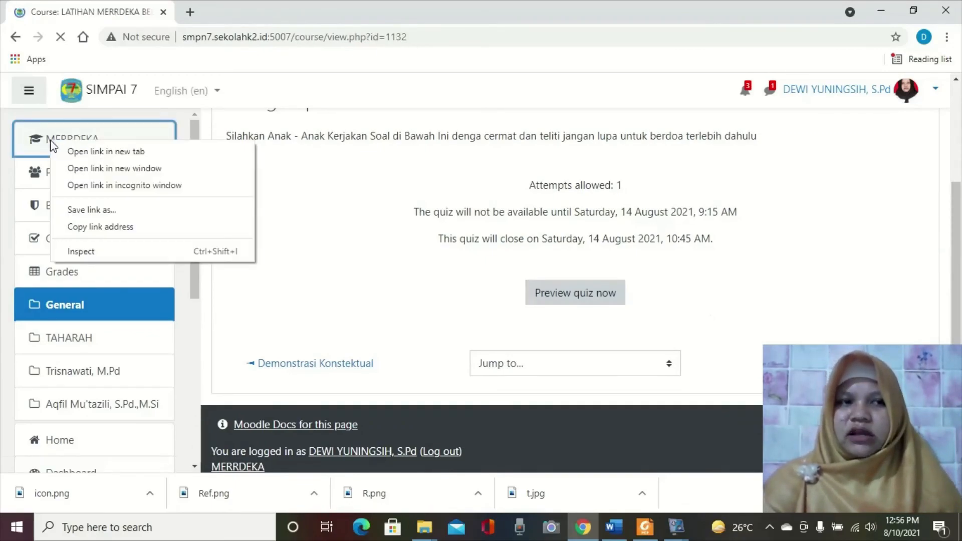
{"action": "scroll", "coordinate": [419, 290], "scroll_direction": "down", "scroll_amount": 10}
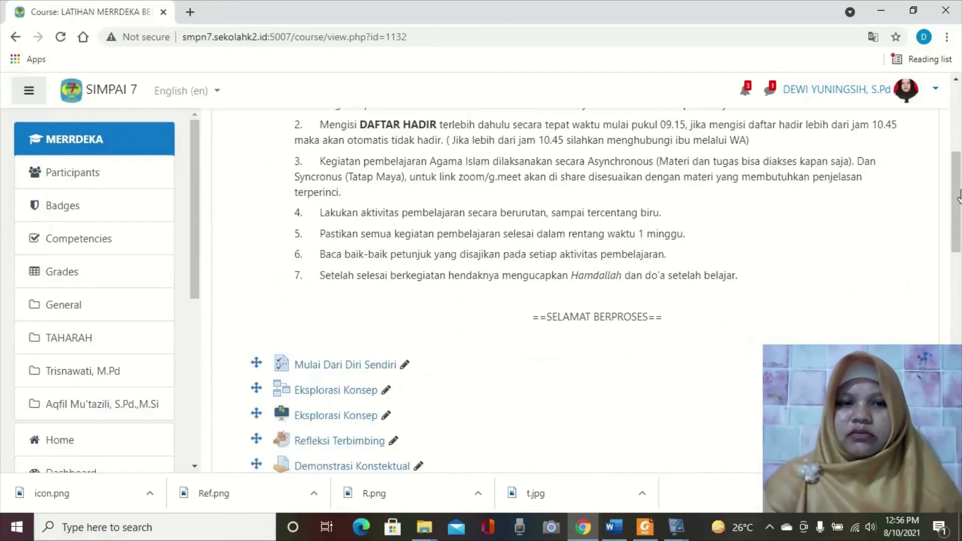
{"action": "left_click", "coordinate": [360, 303]}
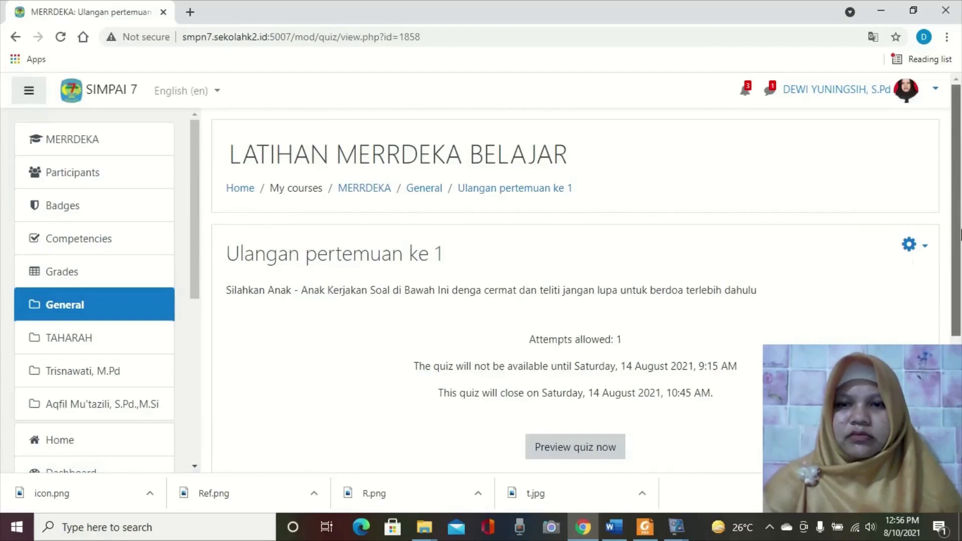
{"action": "scroll", "coordinate": [602, 337], "scroll_direction": "down", "scroll_amount": 2}
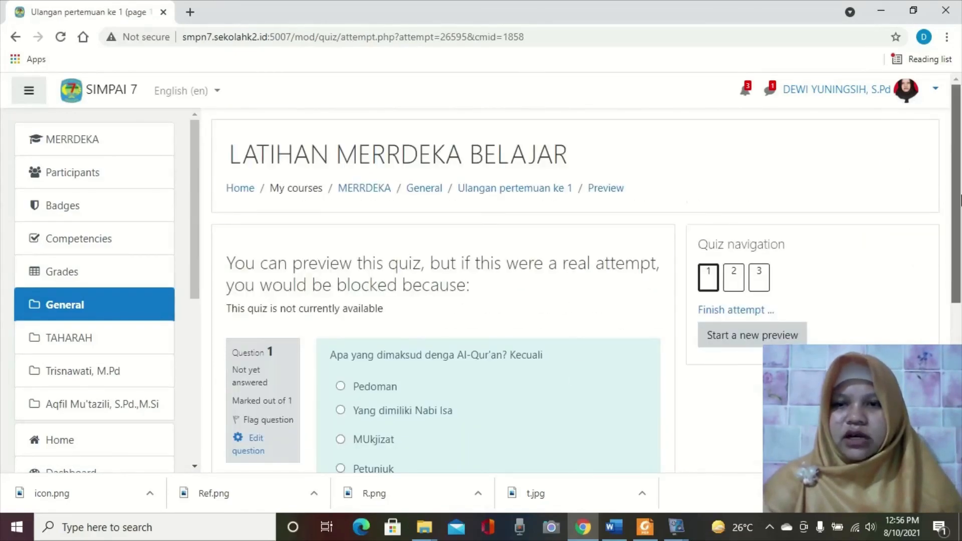
- Page through questions 1 to 3 of the quiz preview without answering and finish the attempt to reach its summary
{"action": "left_click_drag", "start_coordinate": [960, 201], "coordinate": [960, 280]}
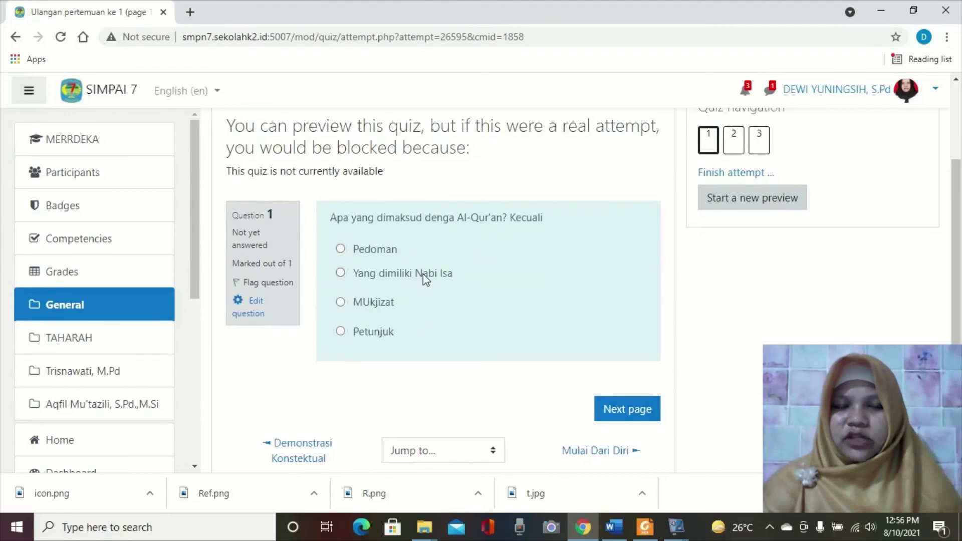
{"action": "left_click", "coordinate": [627, 416]}
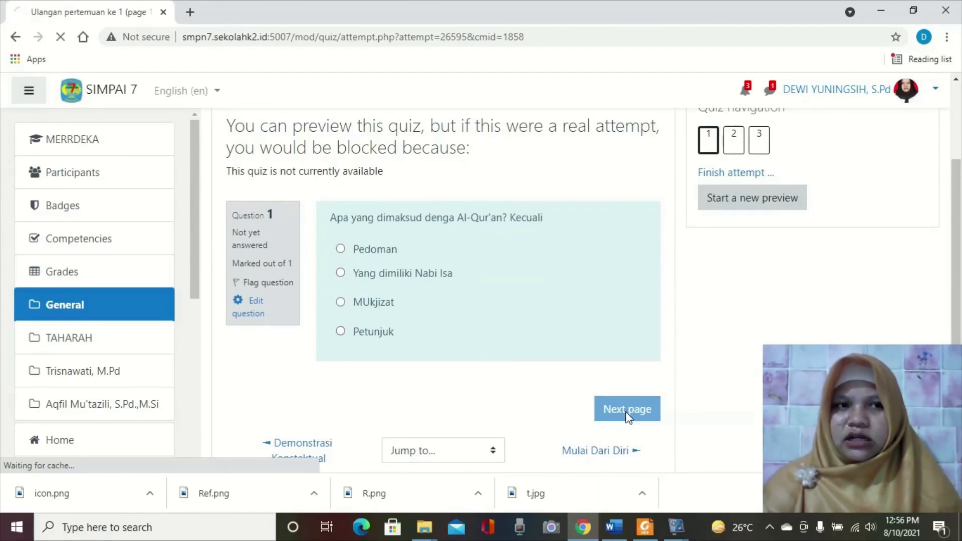
{"action": "left_click_drag", "start_coordinate": [956, 215], "coordinate": [960, 339]}
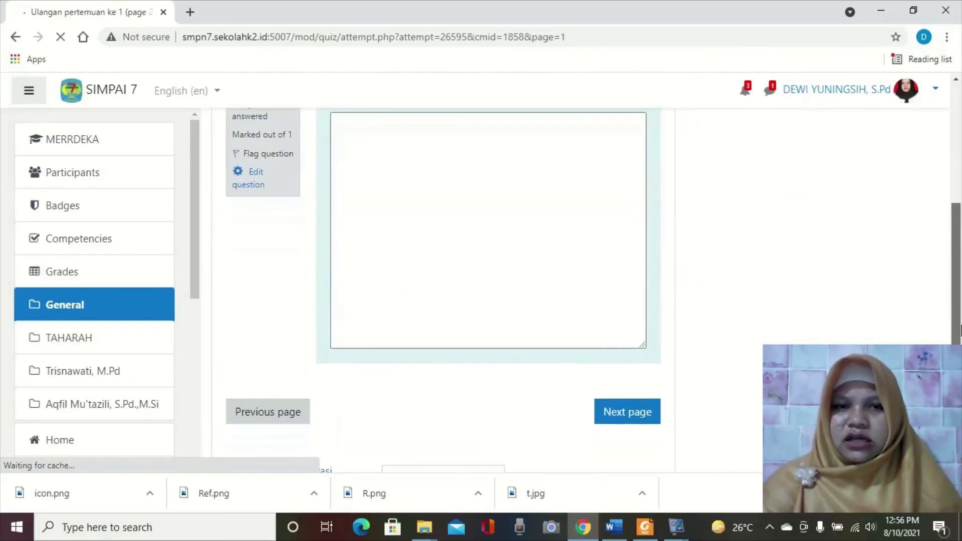
{"action": "left_click", "coordinate": [614, 410]}
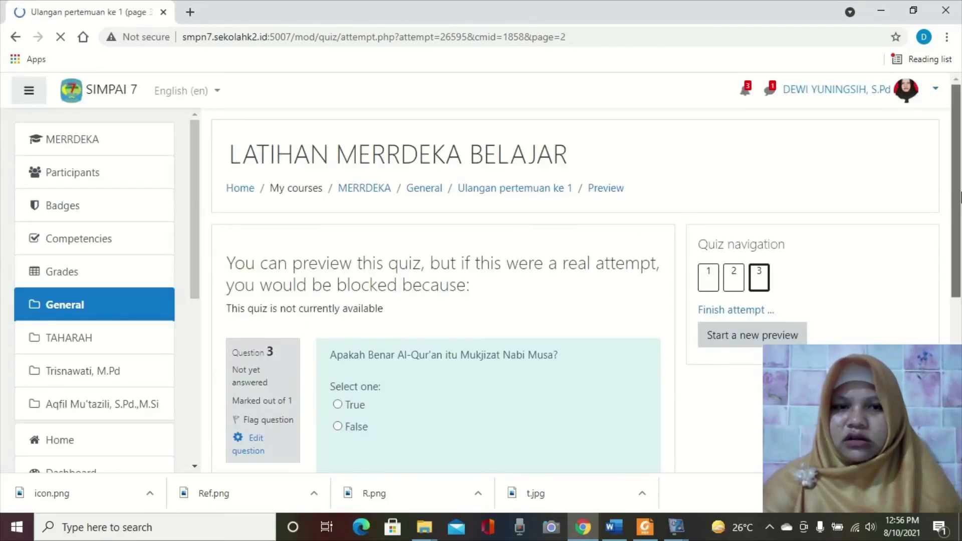
{"action": "left_click_drag", "start_coordinate": [959, 199], "coordinate": [960, 284]}
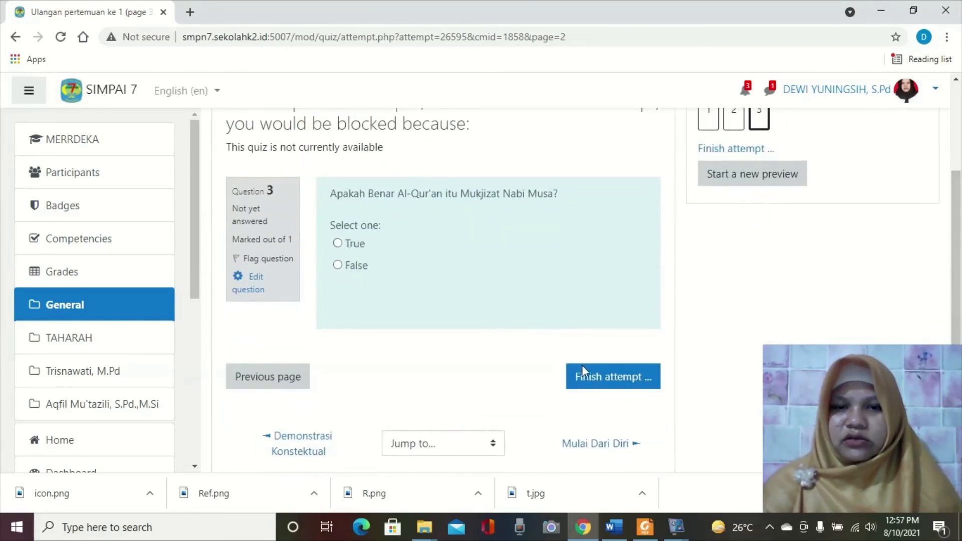
{"action": "left_click", "coordinate": [590, 382]}
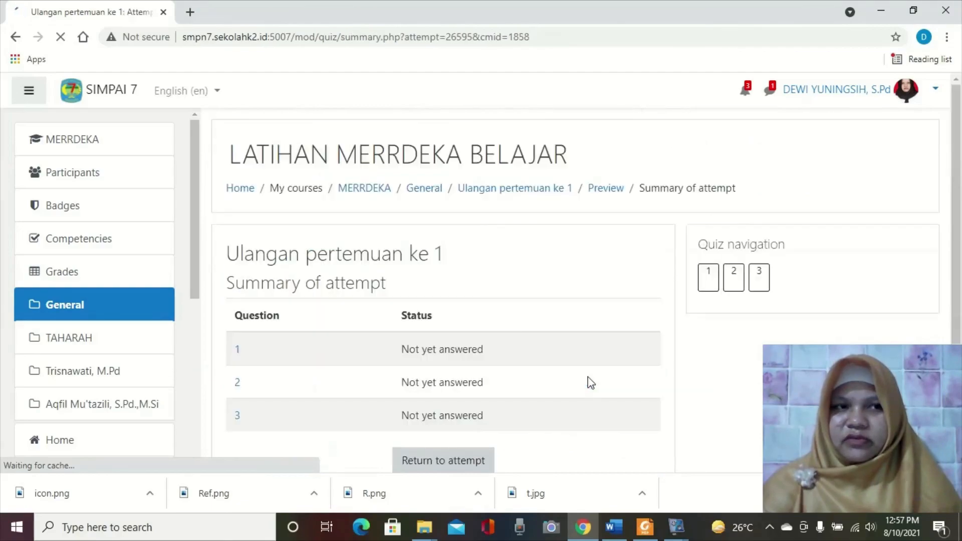
- Go back to the MERRDEKA course page and review the list of activities below the announcement
{"action": "left_click", "coordinate": [95, 143]}
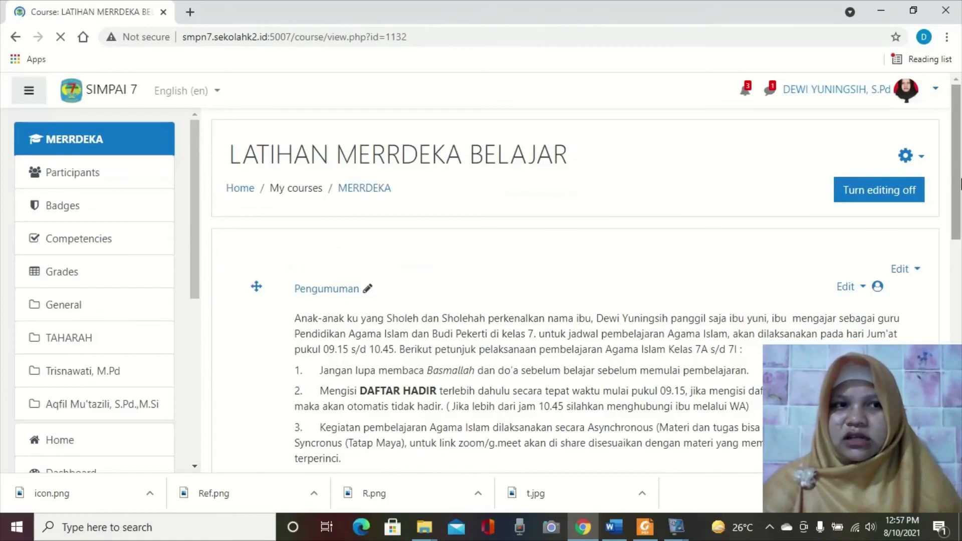
{"action": "scroll", "coordinate": [960, 200], "scroll_direction": "down", "scroll_amount": 3}
{"action": "left_click_drag", "start_coordinate": [960, 209], "coordinate": [960, 268]}
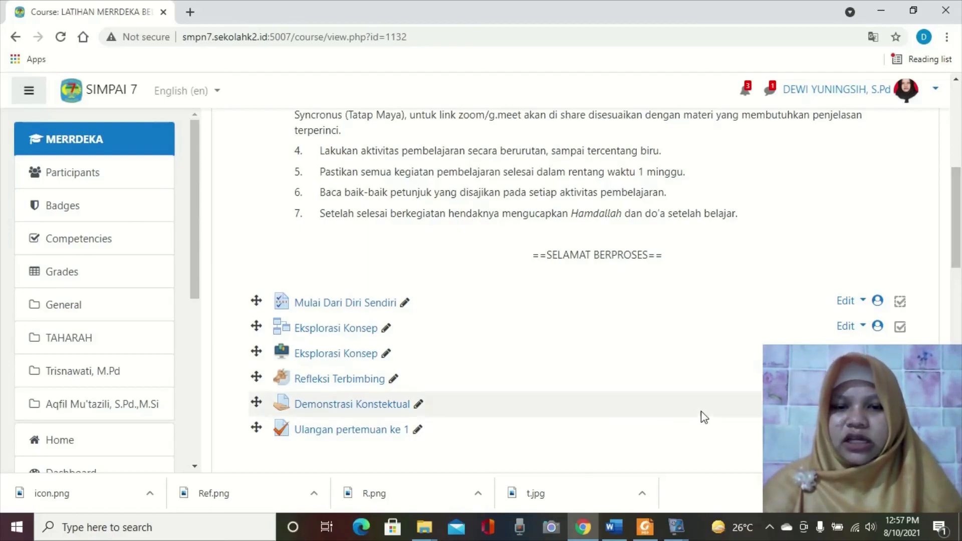
{"action": "left_click", "coordinate": [671, 530]}
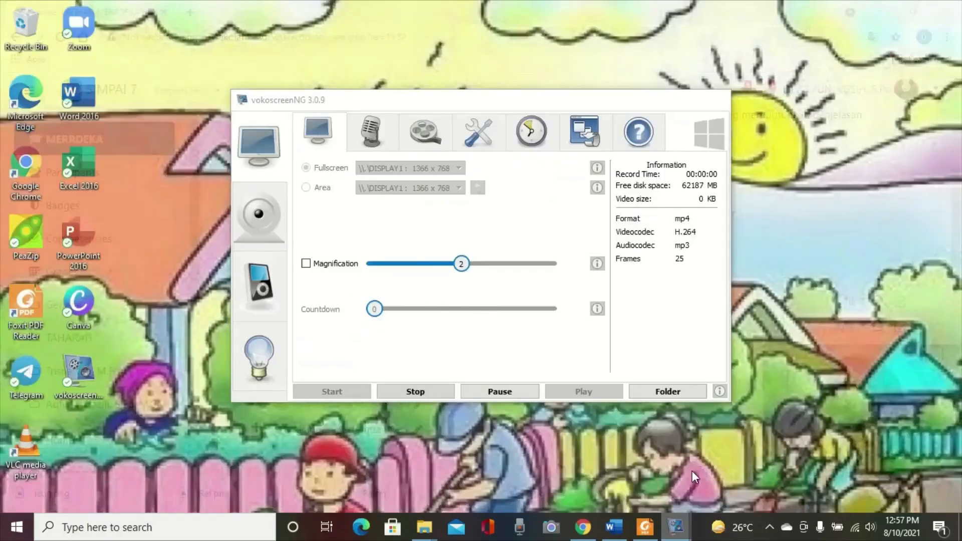
{"action": "left_click", "coordinate": [692, 470]}
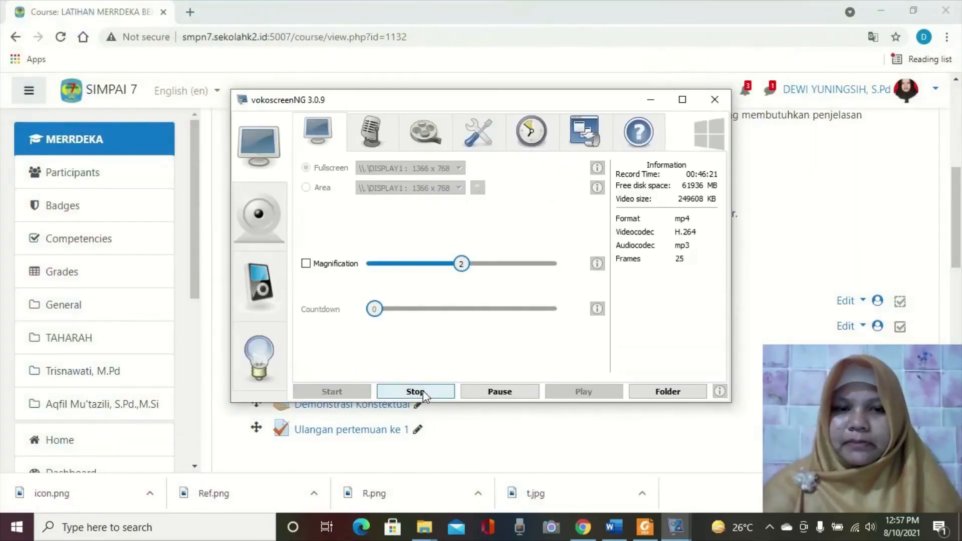